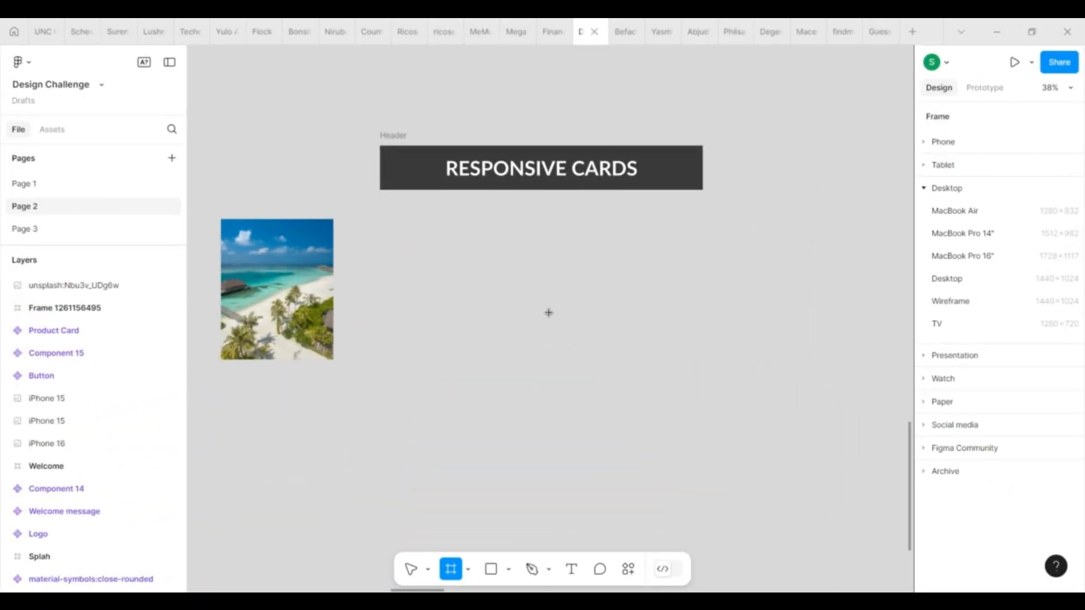
# Draw a white 320 × 419 frame below the RESPONSIVE CARDS header as the card's base.
pyautogui.moveTo(413, 237); pyautogui.dragTo(583, 351)
pyautogui.moveTo(579, 297); pyautogui.dragTo(514, 291)
pyautogui.scroll(5, 472, 279)
pyautogui.moveTo(566, 321); pyautogui.dragTo(537, 322)
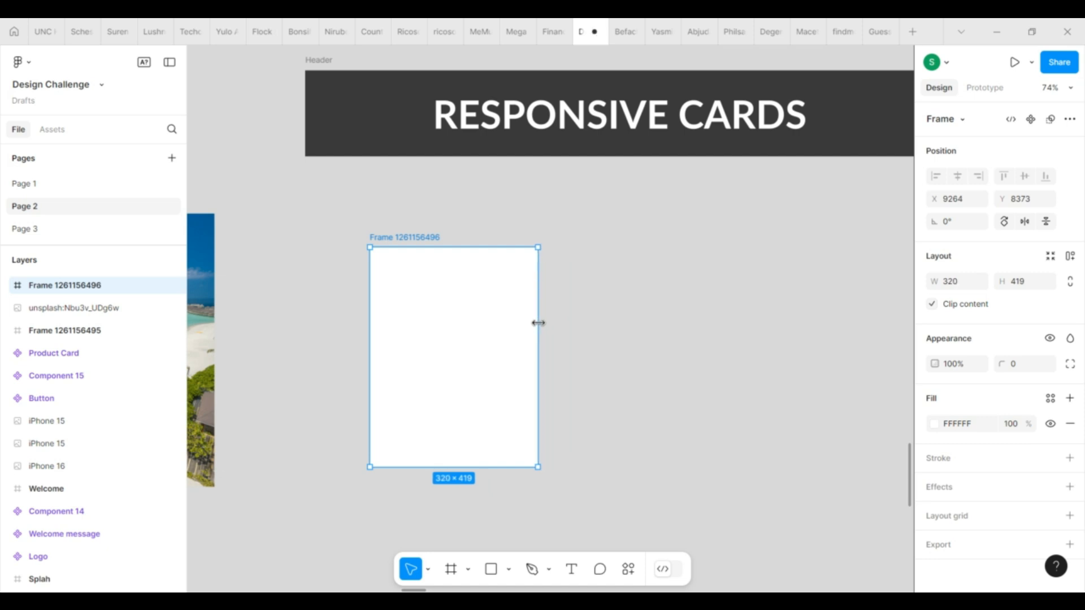
# Place the beach photo in the upper part of the card frame and wrap it in its own frame named Image.
pyautogui.scroll(-2, 599, 340)
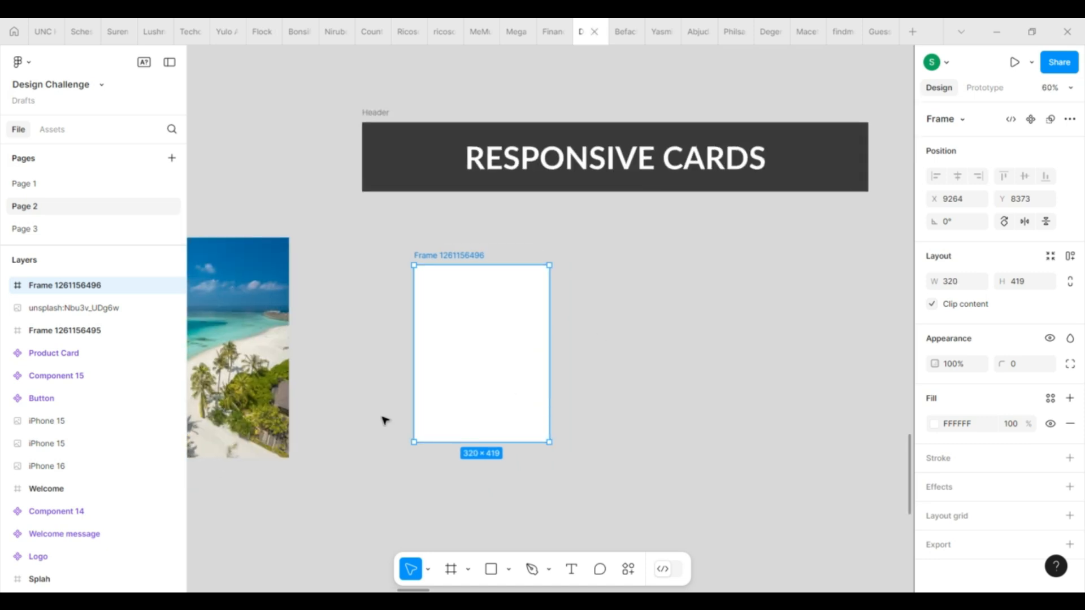
pyautogui.moveTo(279, 421); pyautogui.dragTo(543, 317)
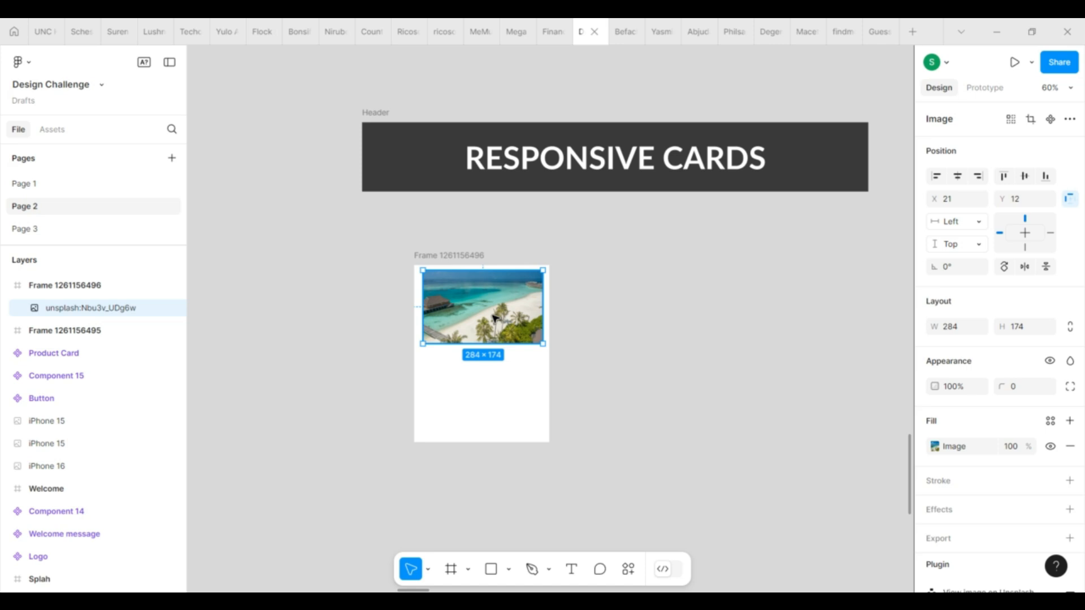
pyautogui.hotkey('ctrl', 'alt', 'g')
pyautogui.doubleClick(92, 313)
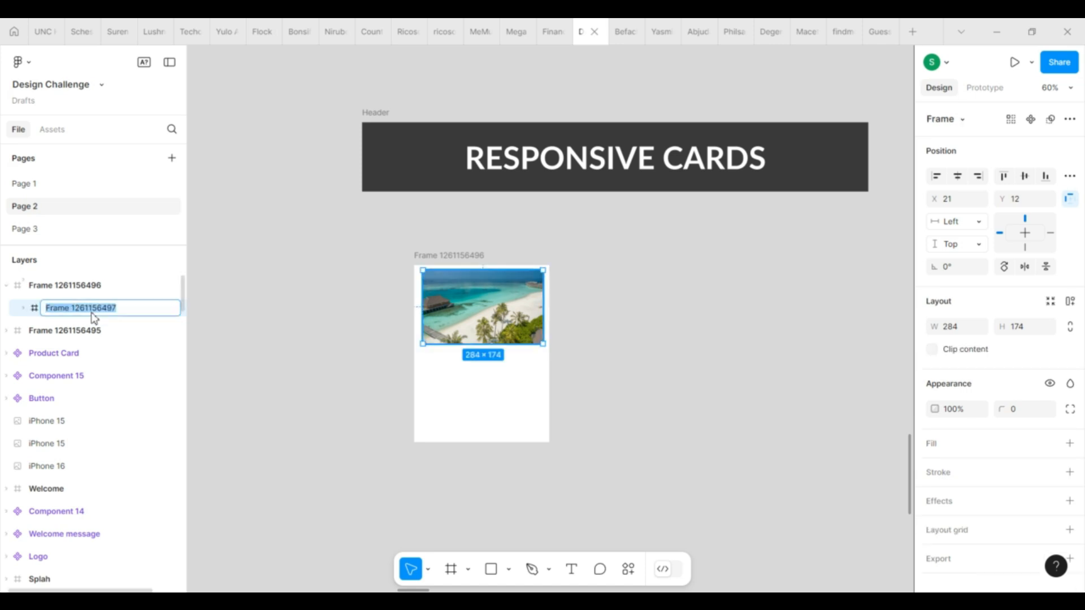
pyautogui.write('Image')
pyautogui.press('Return')
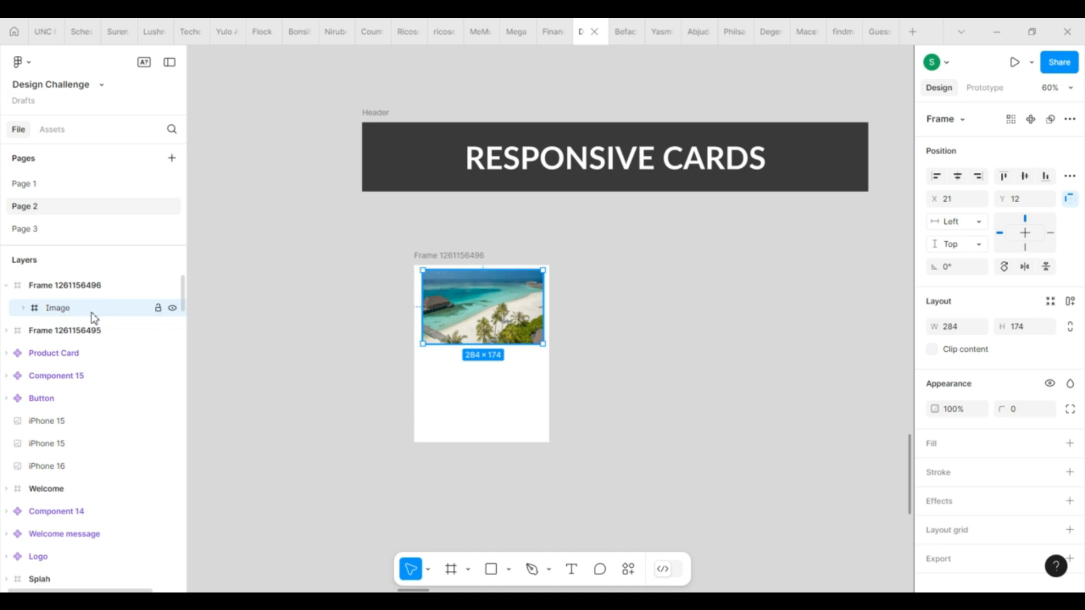
pyautogui.press('Return')
# Change the horizontal and vertical constraints of the photo inside the Image frame.
pyautogui.click(974, 223)
pyautogui.click(962, 290)
pyautogui.click(975, 244)
pyautogui.click(962, 311)
pyautogui.click(851, 373)
# Round the corners of the Image frame with a radius of 10.
pyautogui.click(481, 316)
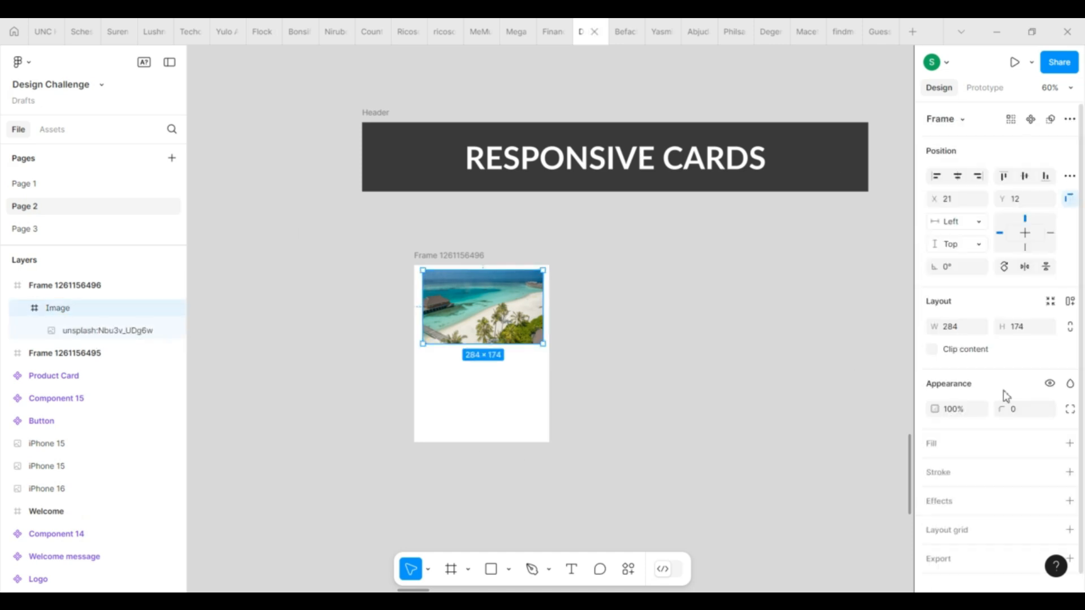
pyautogui.click(574, 441)
pyautogui.click(499, 332)
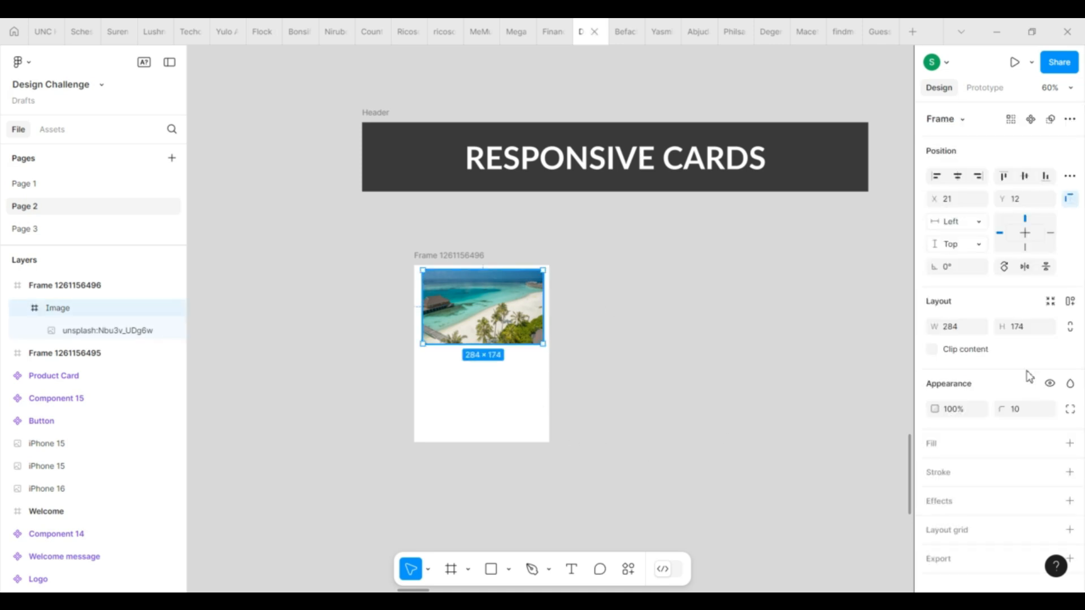
pyautogui.click(545, 398)
pyautogui.click(503, 343)
# Add the title text "Fancy Resorts, Maldives" below the photo in the card.
pyautogui.scroll(5, 492, 452)
pyautogui.click(559, 449)
pyautogui.press('t')
pyautogui.click(395, 287)
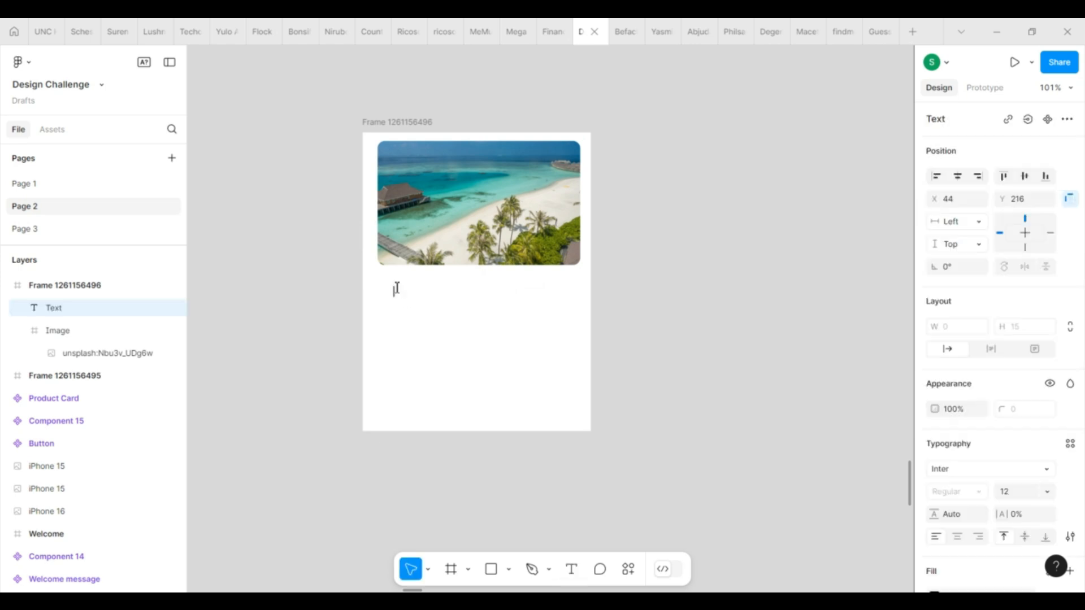
pyautogui.write('Fancy Re')
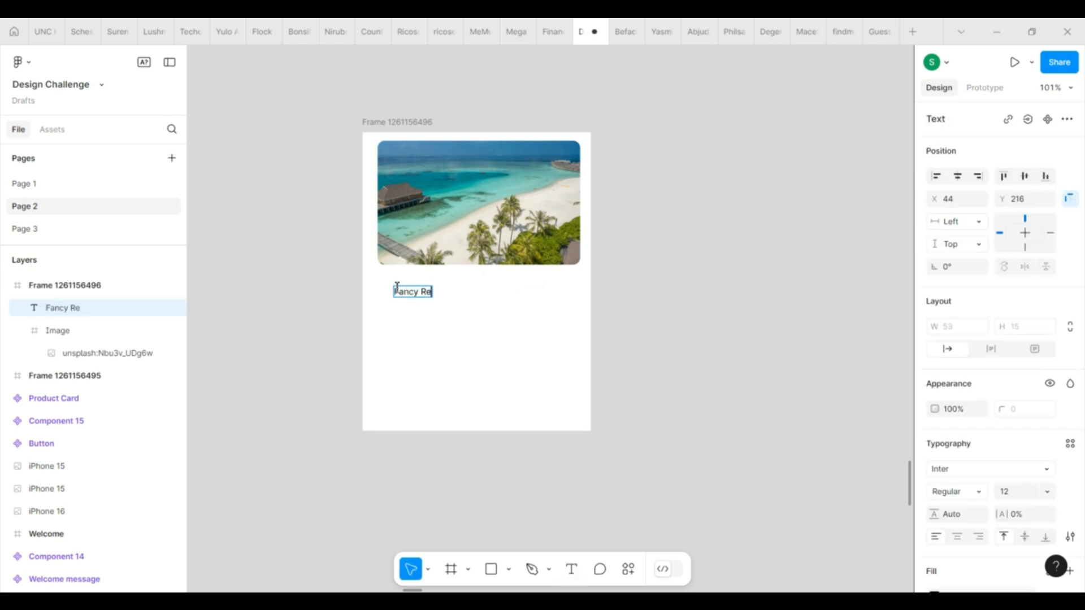
pyautogui.write('sorts, Maldives')
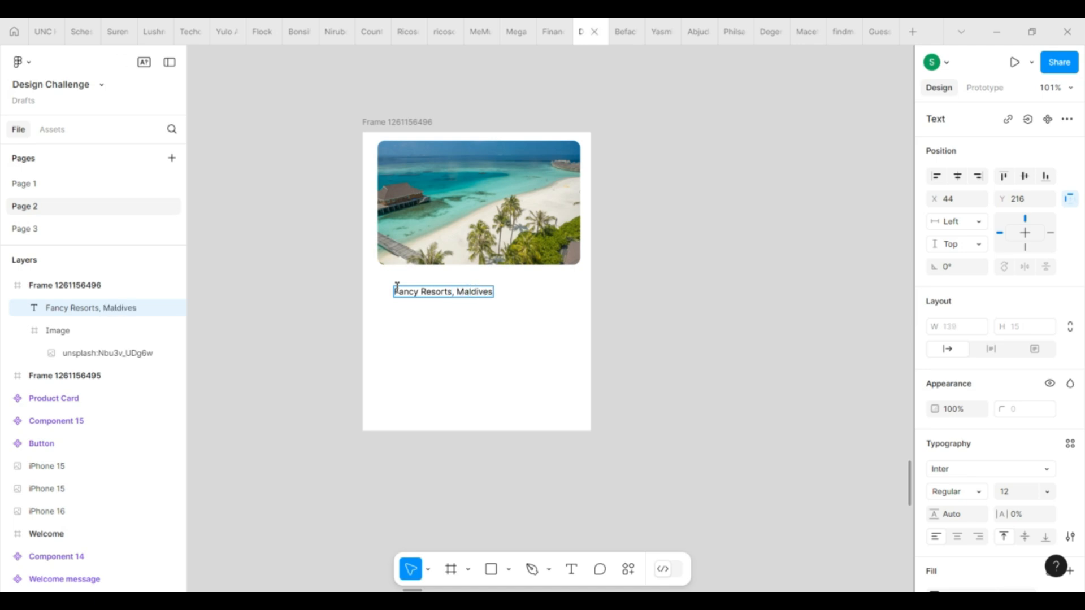
# Format the title text as Inter Semi Bold at size 16.
pyautogui.hotkey('ctrl', 'a')
pyautogui.click(973, 493)
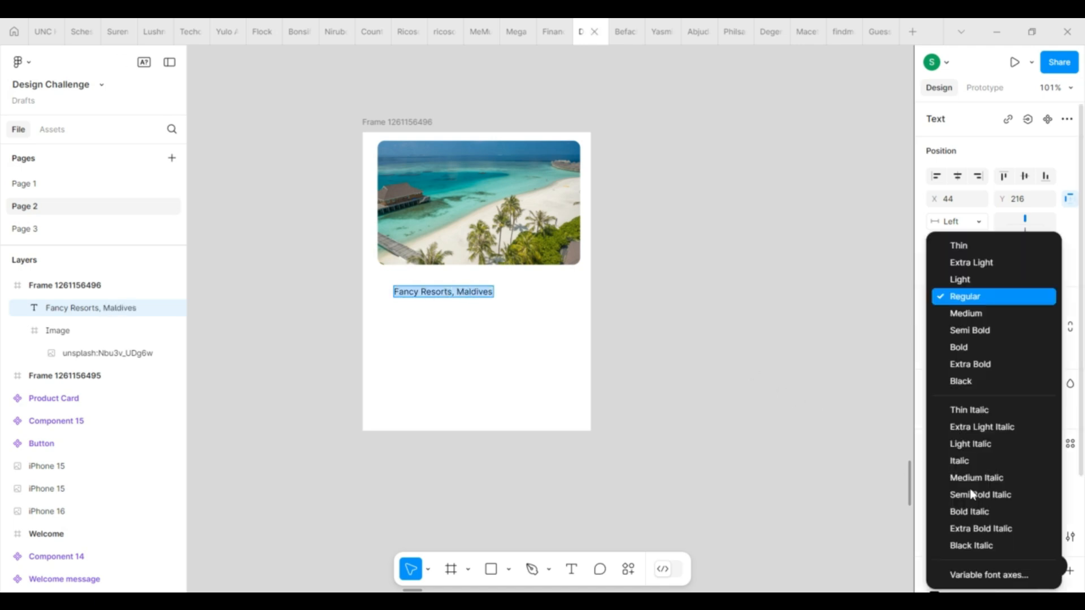
pyautogui.click(965, 334)
pyautogui.click(1020, 499)
pyautogui.write('16')
pyautogui.press('Return')
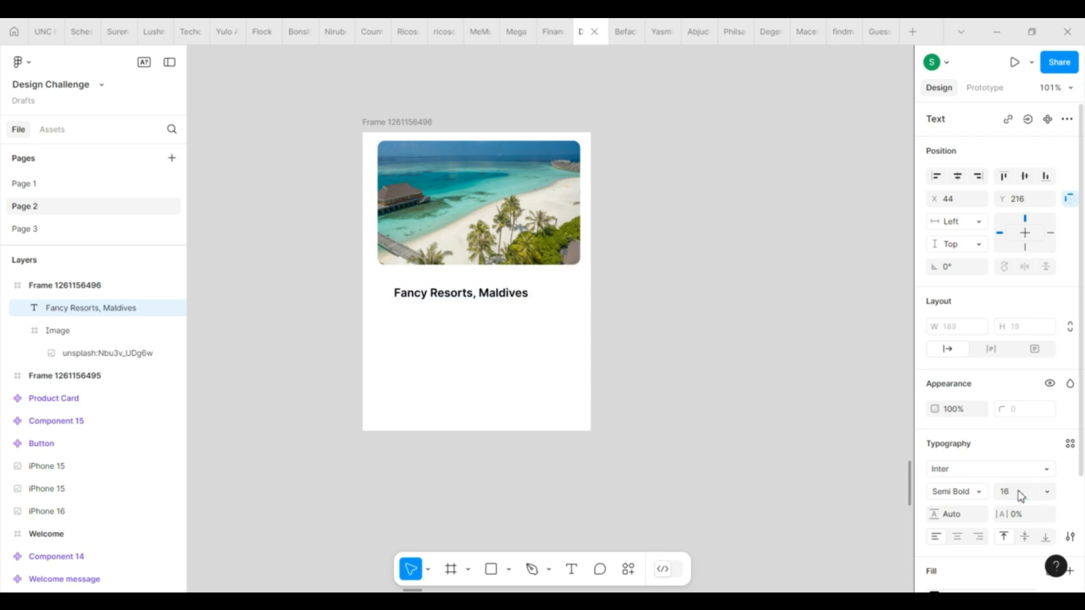
pyautogui.press('Escape')
# Align the title with the photo's left edge, duplicate it just below, and shorten the copy to "Maldives".
pyautogui.moveTo(469, 295)
pyautogui.mouseDown()
pyautogui.moveTo(454, 285)
pyautogui.moveTo(454, 310)
pyautogui.mouseUp()
pyautogui.doubleClick(454, 308)
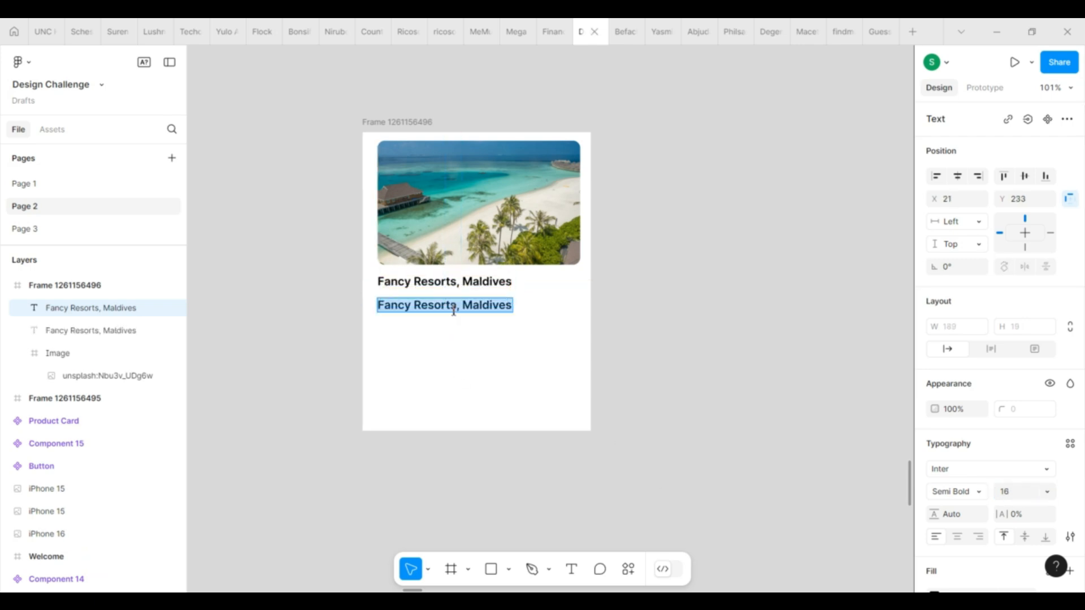
pyautogui.click(456, 309)
pyautogui.press('Right')
pyautogui.press('BackSpace')
pyautogui.press('BackSpace')
pyautogui.press('BackSpace')
pyautogui.press('BackSpace')
pyautogui.press('BackSpace')
pyautogui.press('BackSpace')
pyautogui.press('BackSpace')
pyautogui.press('BackSpace')
pyautogui.press('BackSpace')
pyautogui.press('BackSpace')
pyautogui.press('BackSpace')
pyautogui.press('BackSpace')
pyautogui.press('BackSpace')
pyautogui.press('BackSpace')
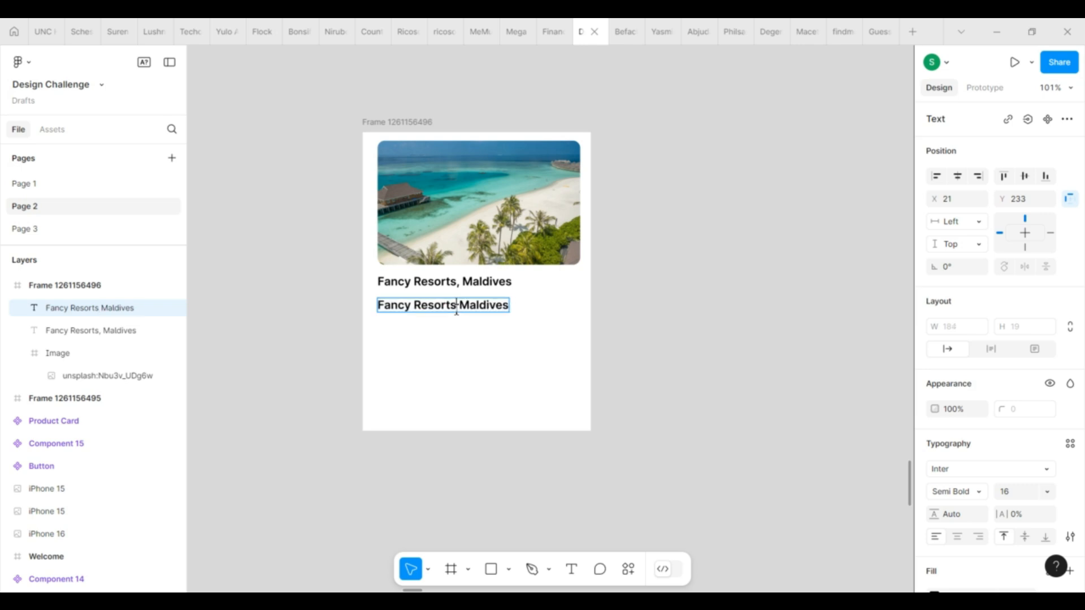
pyautogui.press('Right')
pyautogui.press('BackSpace')
pyautogui.press('Escape')
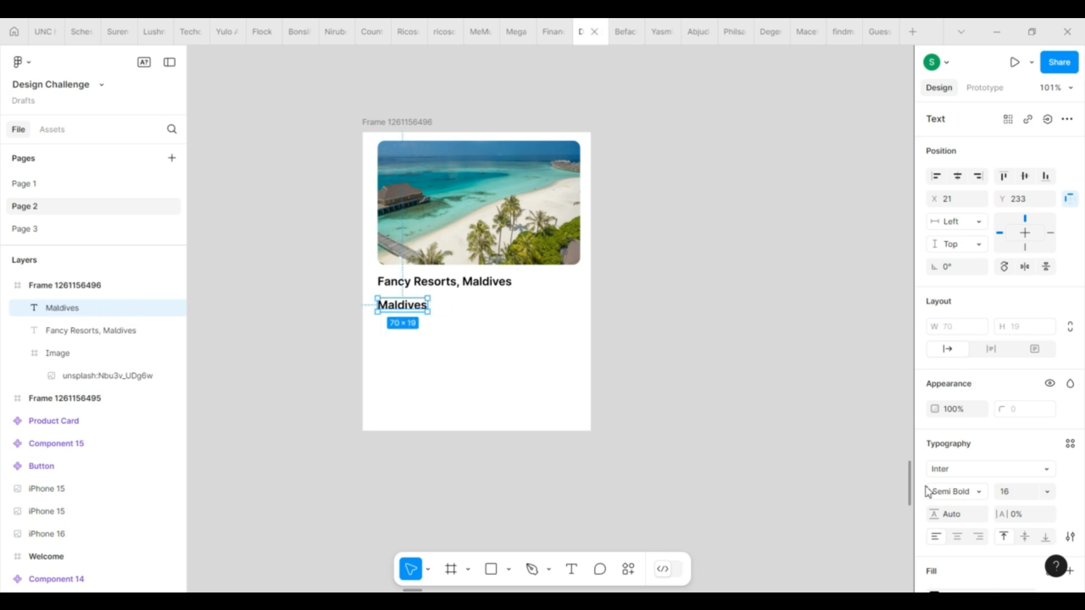
# Set the Maldives location text to Regular weight at size 12.
pyautogui.click(971, 492)
pyautogui.click(988, 295)
pyautogui.click(1019, 492)
pyautogui.write('12')
pyautogui.press('Return')
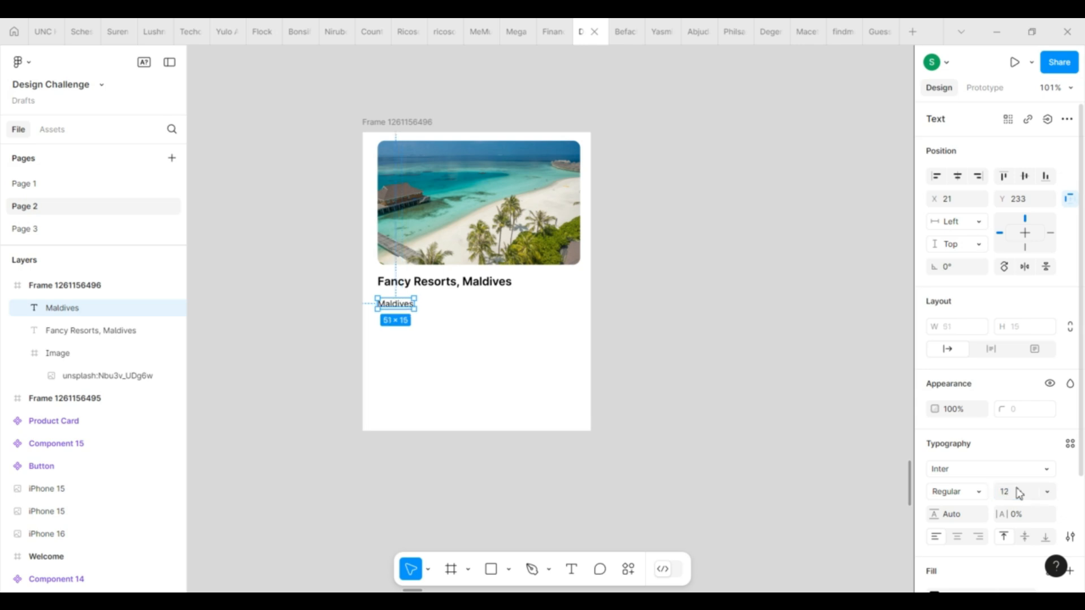
# Recolor the Maldives location text to grey 666666.
pyautogui.click(407, 320)
pyautogui.click(407, 305)
pyautogui.scroll(-2, 961, 526)
pyautogui.click(935, 495)
pyautogui.click(474, 346)
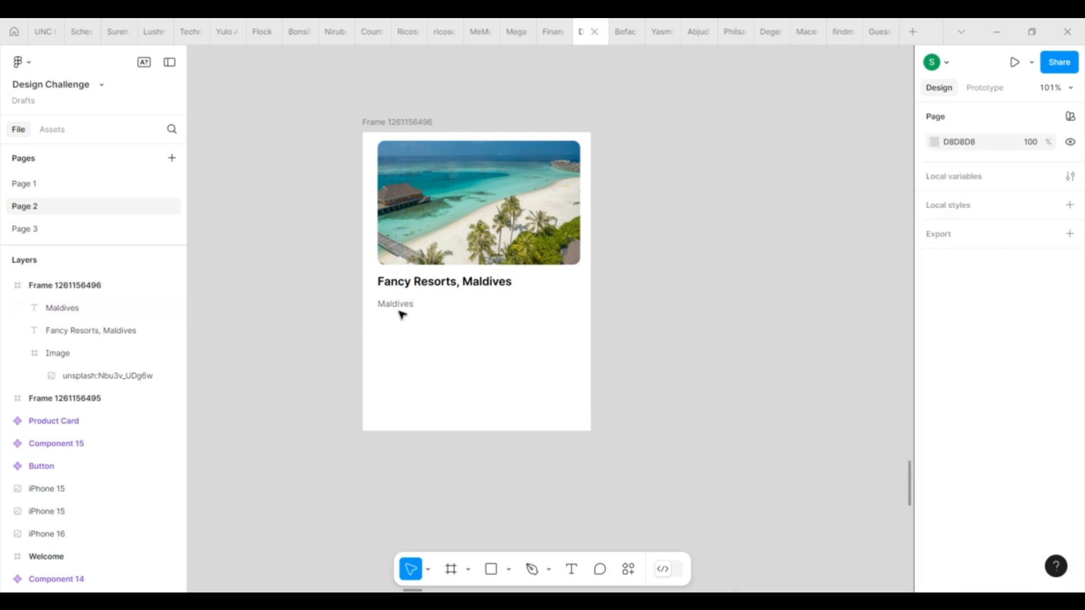
# Move the Maldives text closer under the title and indent it slightly to leave room for an icon.
pyautogui.click(402, 305)
pyautogui.moveTo(404, 307); pyautogui.dragTo(418, 301)
pyautogui.click(567, 452)
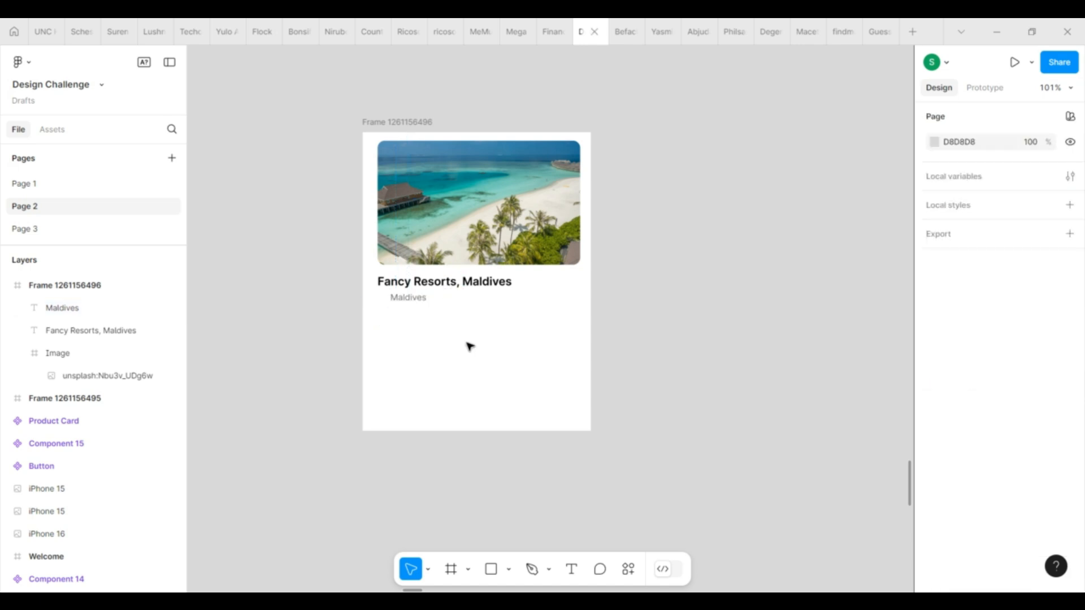
# Search the file for the location icon and place a copy of it in front of the Maldives text.
pyautogui.hotkey('ctrl', 'f')
pyautogui.write('lo')
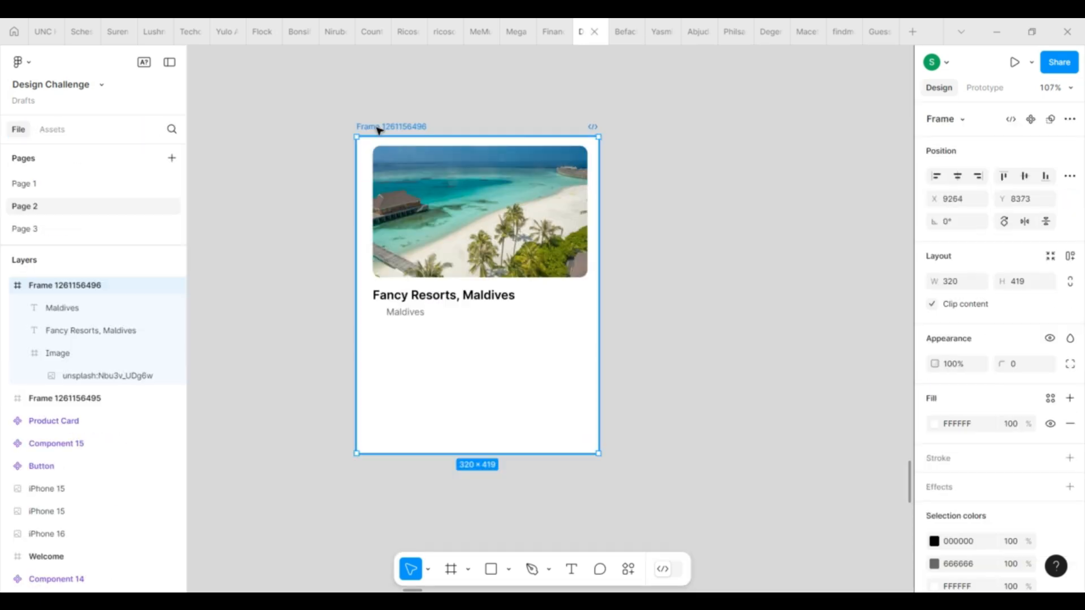
pyautogui.hotkey('ctrl', 'v')
pyautogui.moveTo(480, 300); pyautogui.dragTo(379, 323)
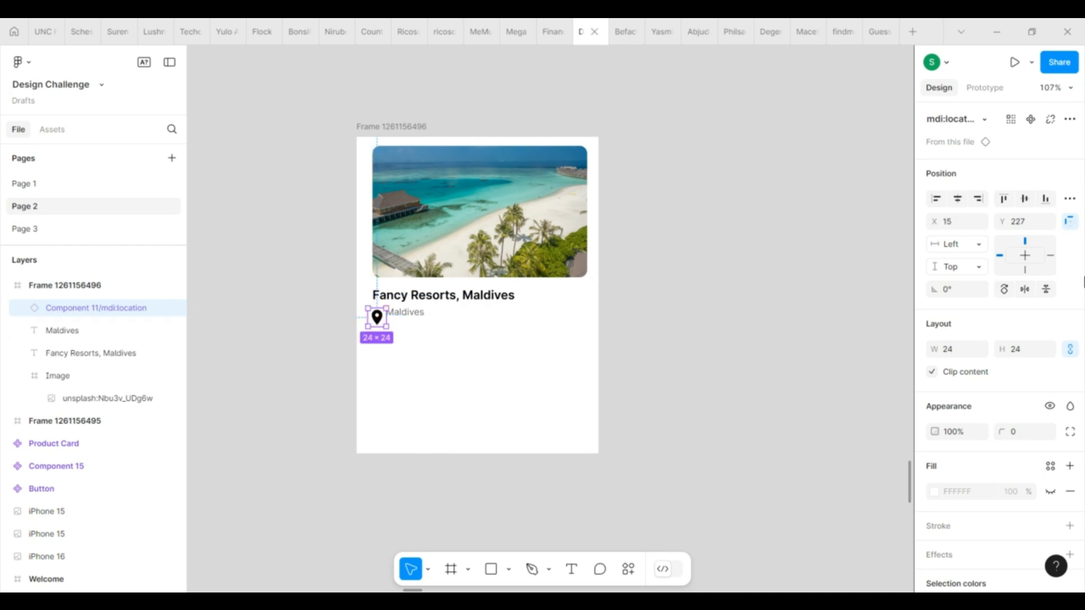
# Move the Maldives text further away from the location icon and resize the icon to 16 × 16.
pyautogui.write('20')
pyautogui.press('Return')
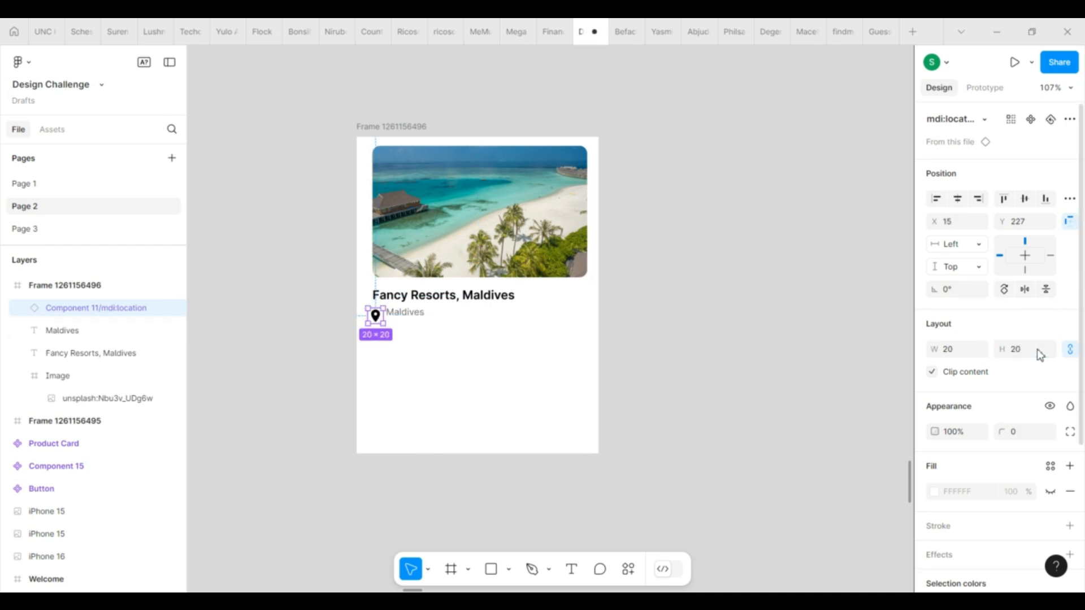
pyautogui.moveTo(417, 317); pyautogui.dragTo(433, 318)
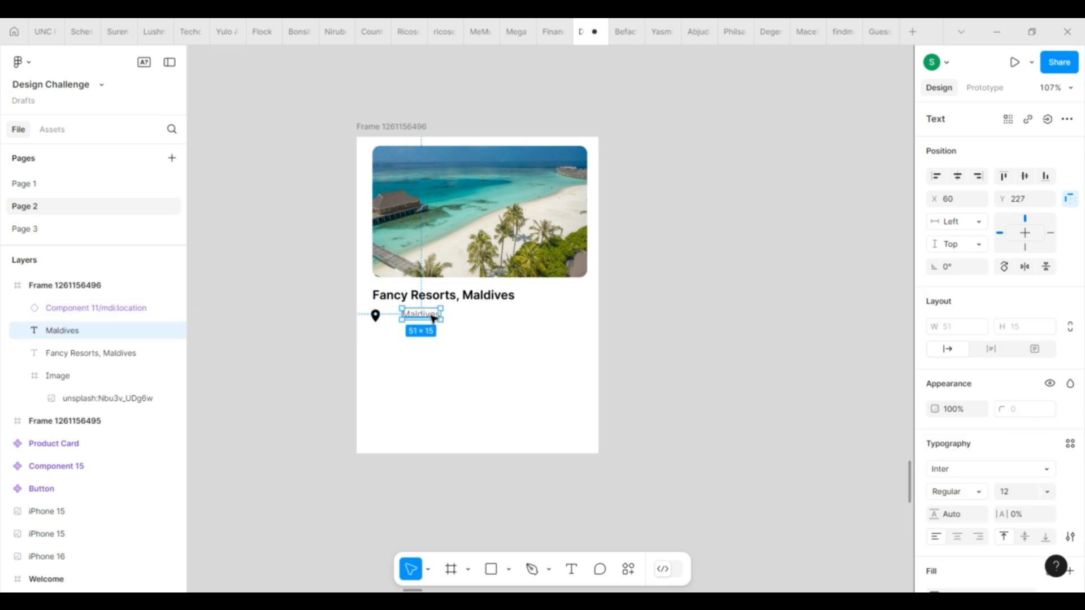
pyautogui.click(376, 315)
pyautogui.click(1030, 351)
pyautogui.write('16')
pyautogui.press('Return')
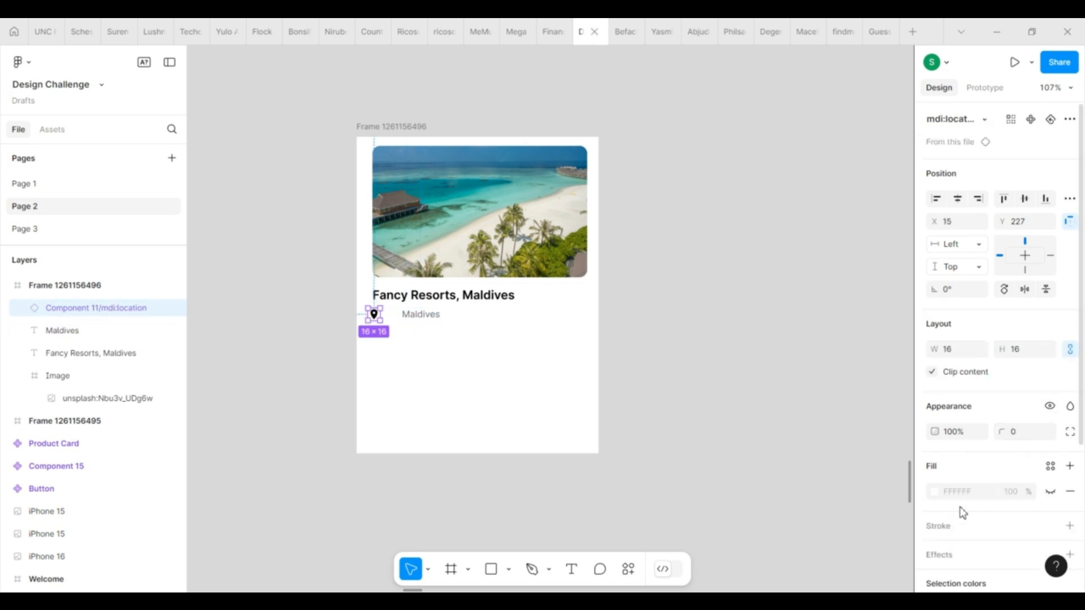
# Recolor the location icon to blue 5E73E5.
pyautogui.scroll(-4, 962, 513)
pyautogui.click(934, 408)
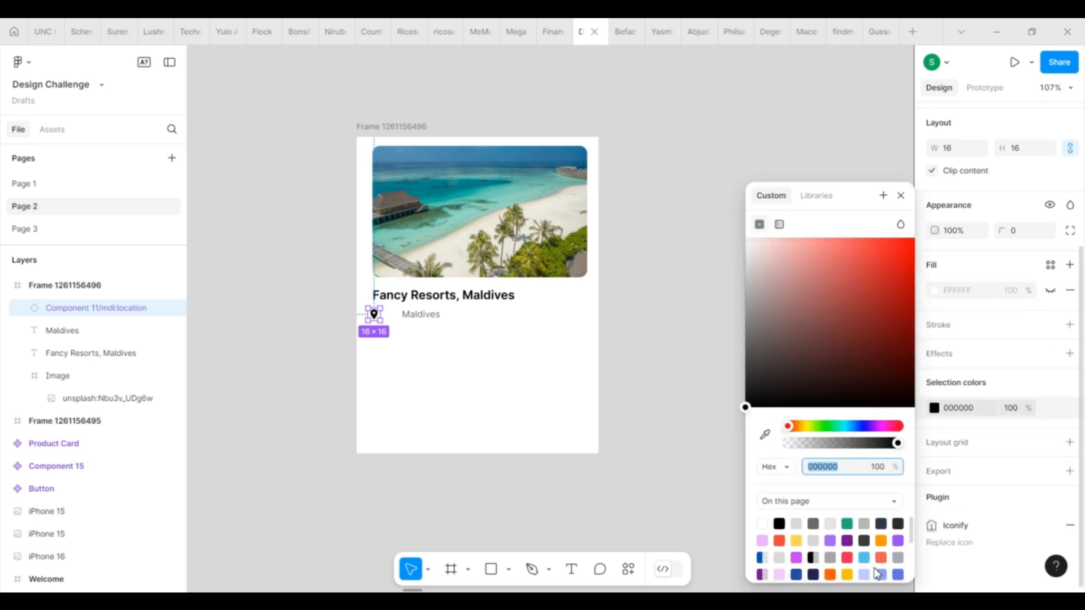
pyautogui.click(898, 574)
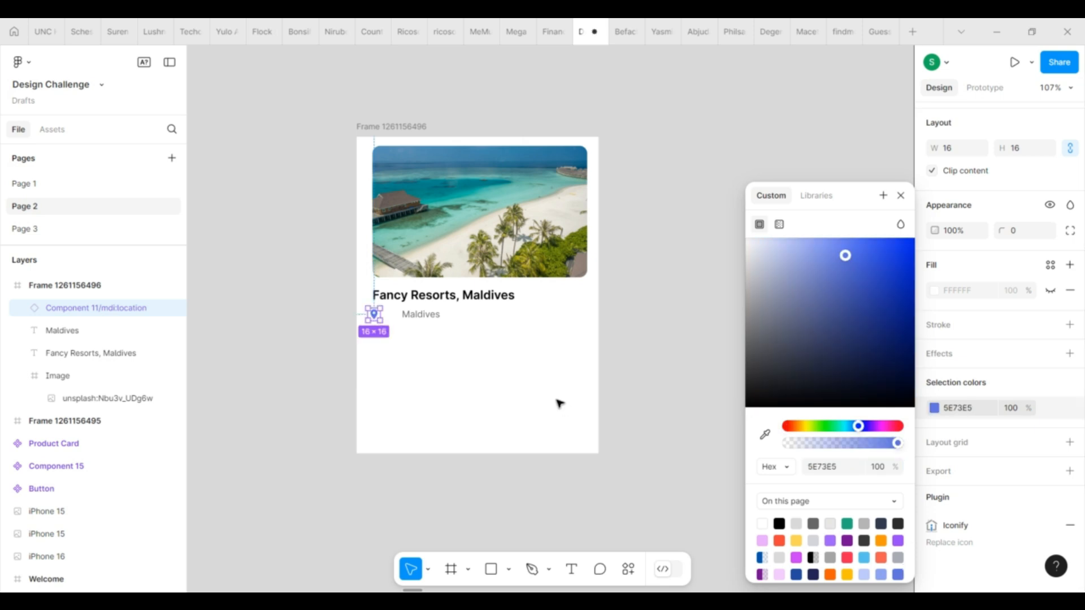
pyautogui.click(484, 386)
# Combine the location icon and Maldives text in a horizontal auto layout with a gap of 4, aligned under the title.
pyautogui.click(426, 319)
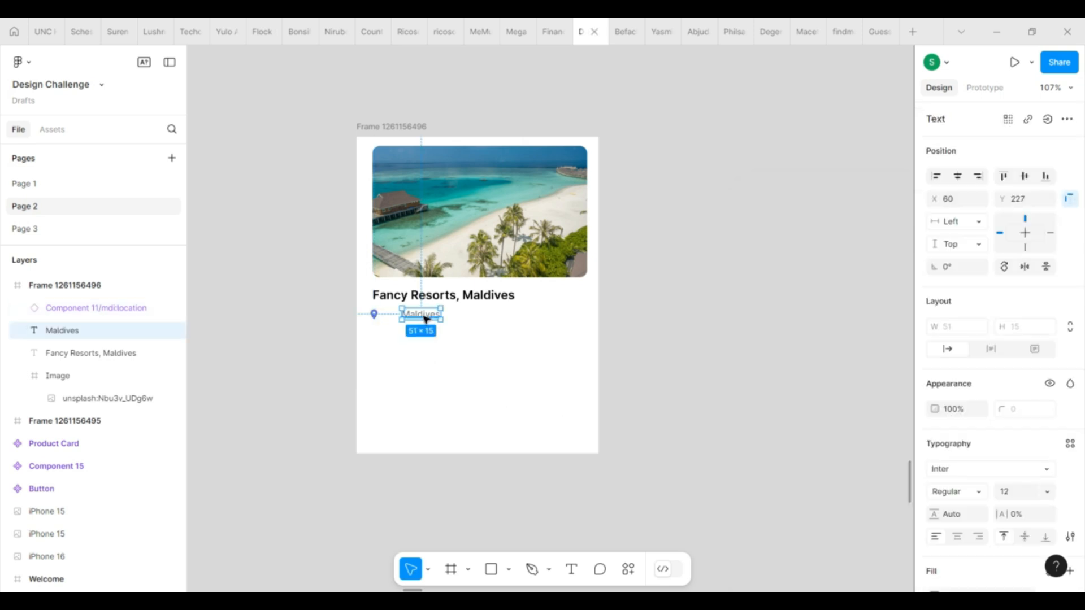
pyautogui.keyDown('shift'); pyautogui.click(378, 319); pyautogui.keyUp('shift')
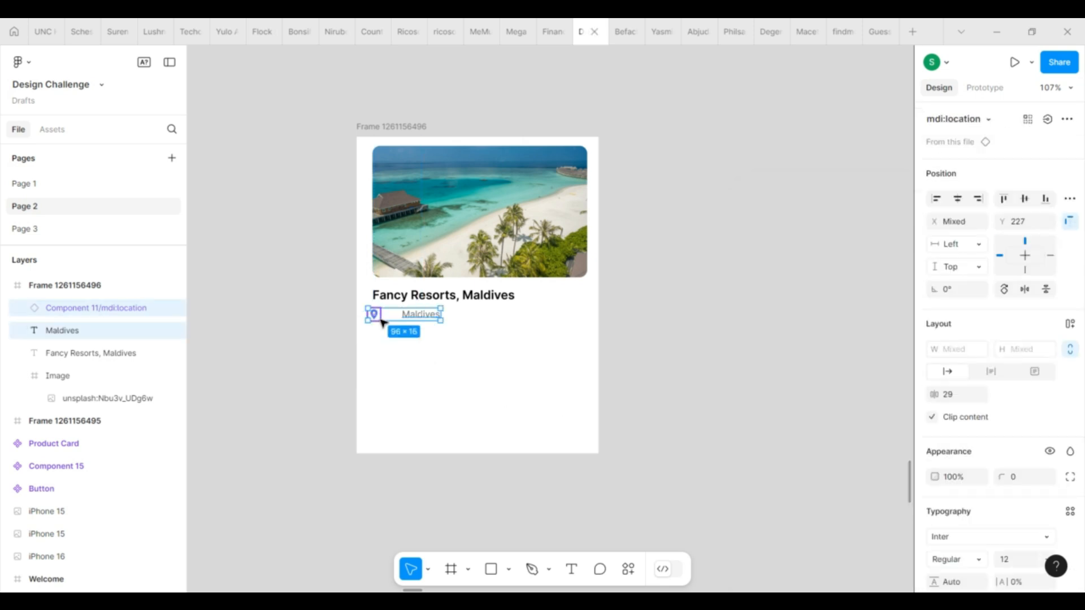
pyautogui.hotkey('shift', 'a')
pyautogui.moveTo(414, 317); pyautogui.dragTo(420, 321)
pyautogui.click(957, 373)
pyautogui.write('4')
pyautogui.press('Return')
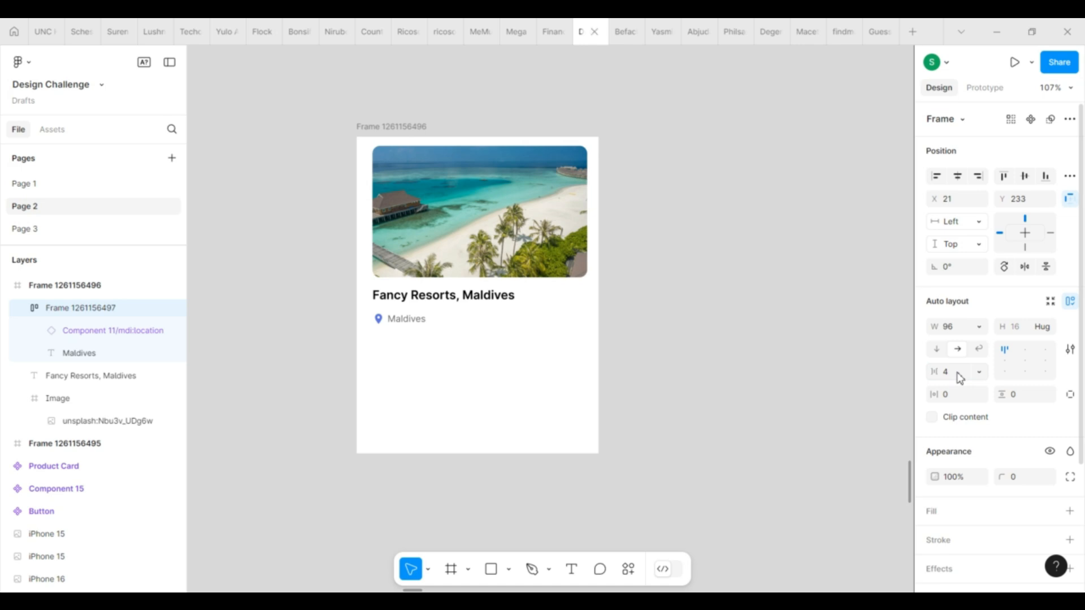
# Group the title and the location row in a vertical auto layout with a gap of 6.
pyautogui.click(548, 371)
pyautogui.click(406, 325)
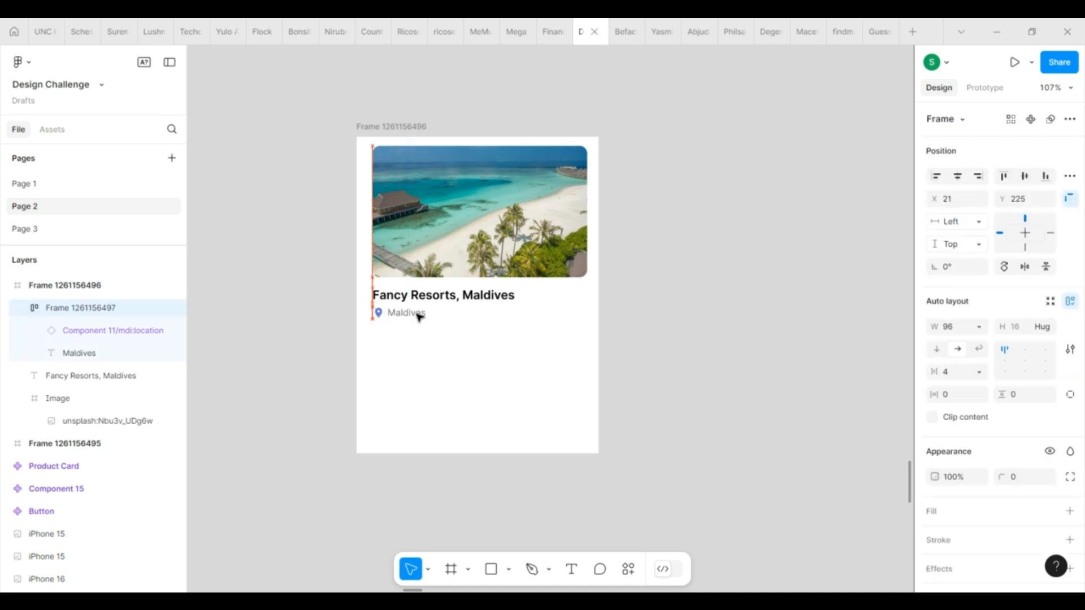
pyautogui.keyDown('shift'); pyautogui.click(423, 300); pyautogui.keyUp('shift')
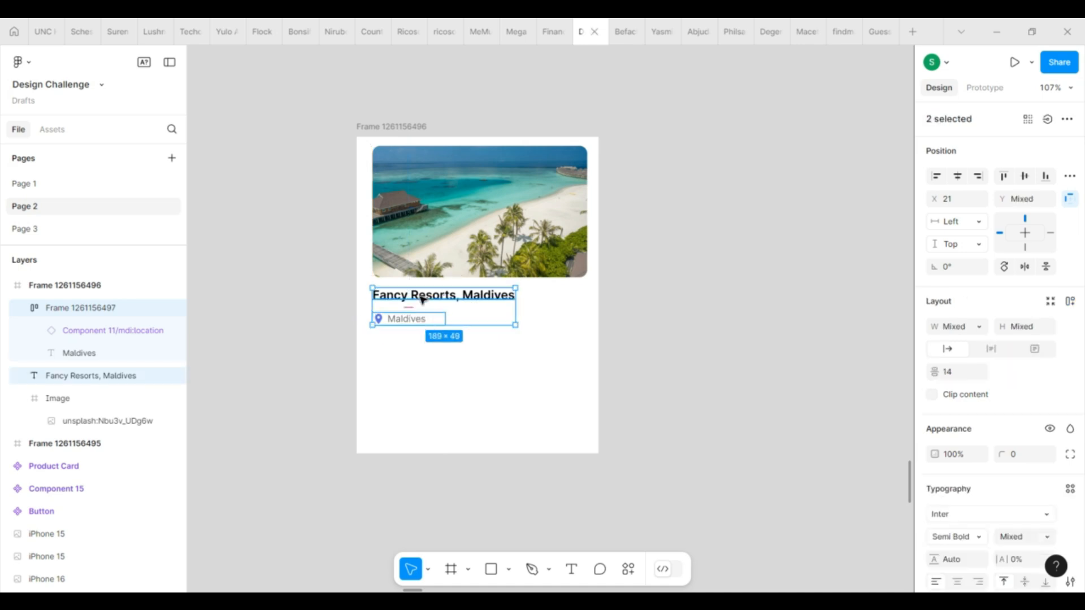
pyautogui.hotkey('shift', 'a')
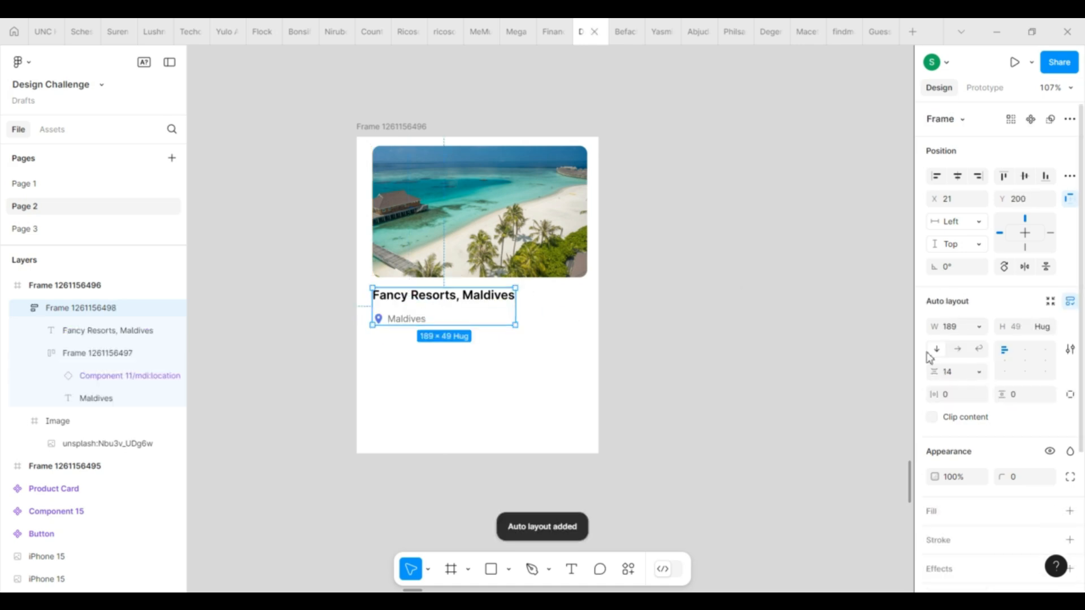
pyautogui.click(962, 376)
pyautogui.press('Return')
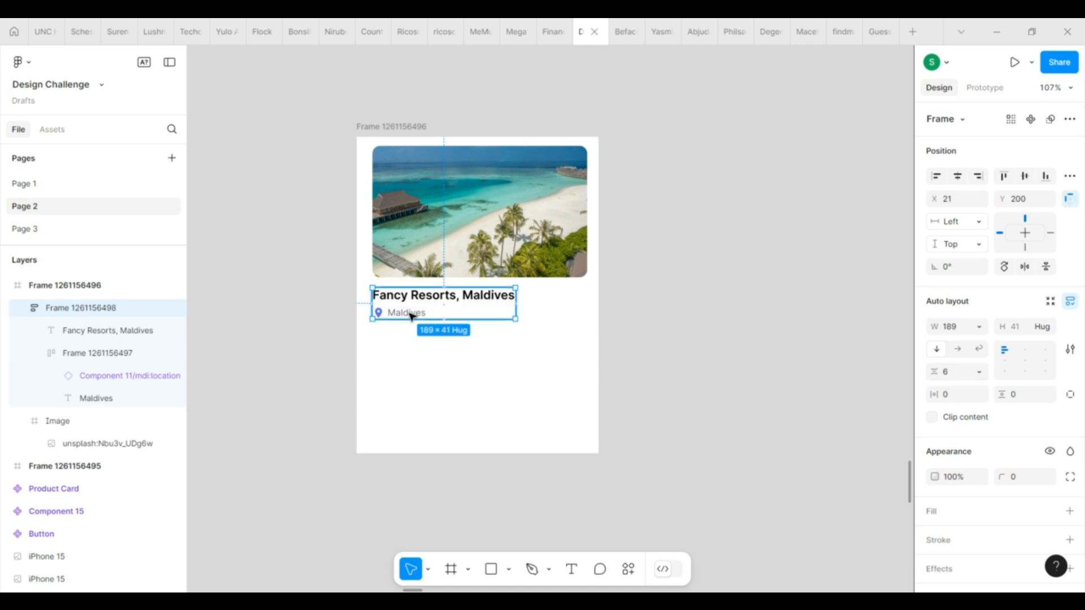
pyautogui.click(541, 412)
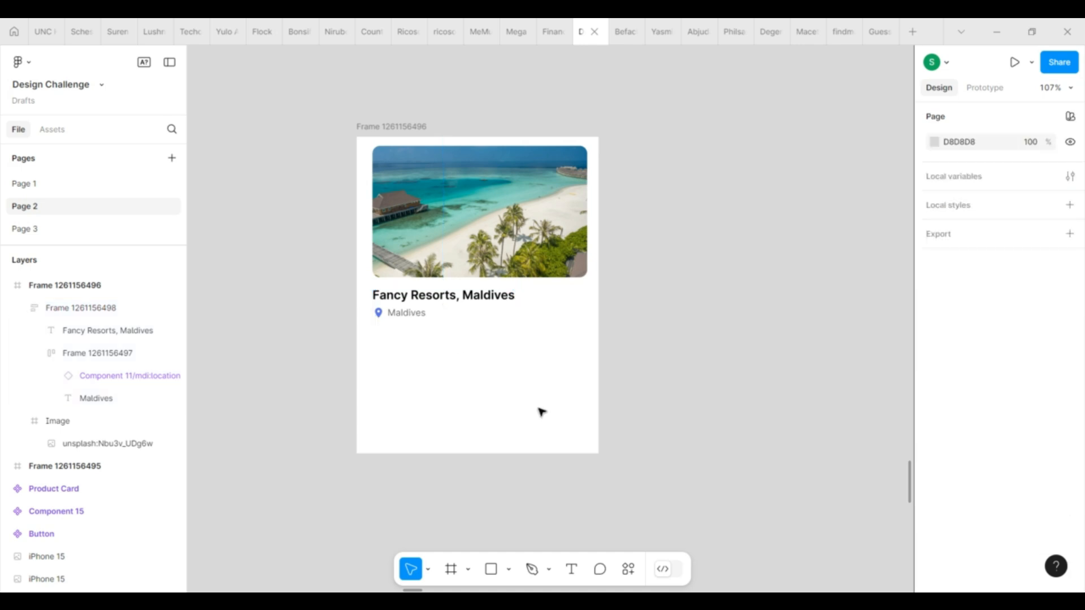
pyautogui.click(421, 316)
pyautogui.doubleClick(422, 317)
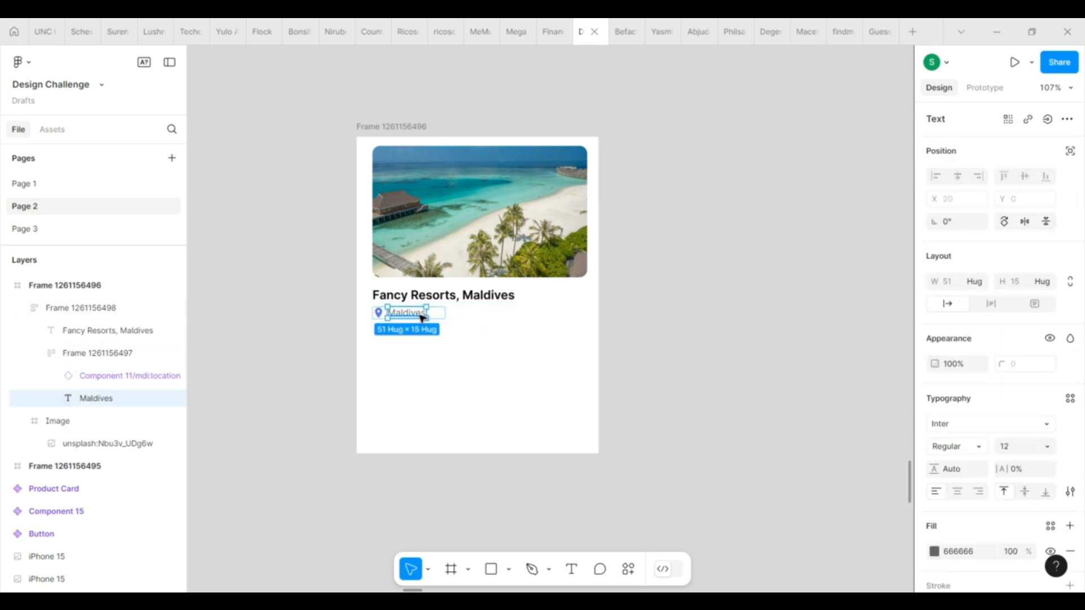
pyautogui.click(468, 423)
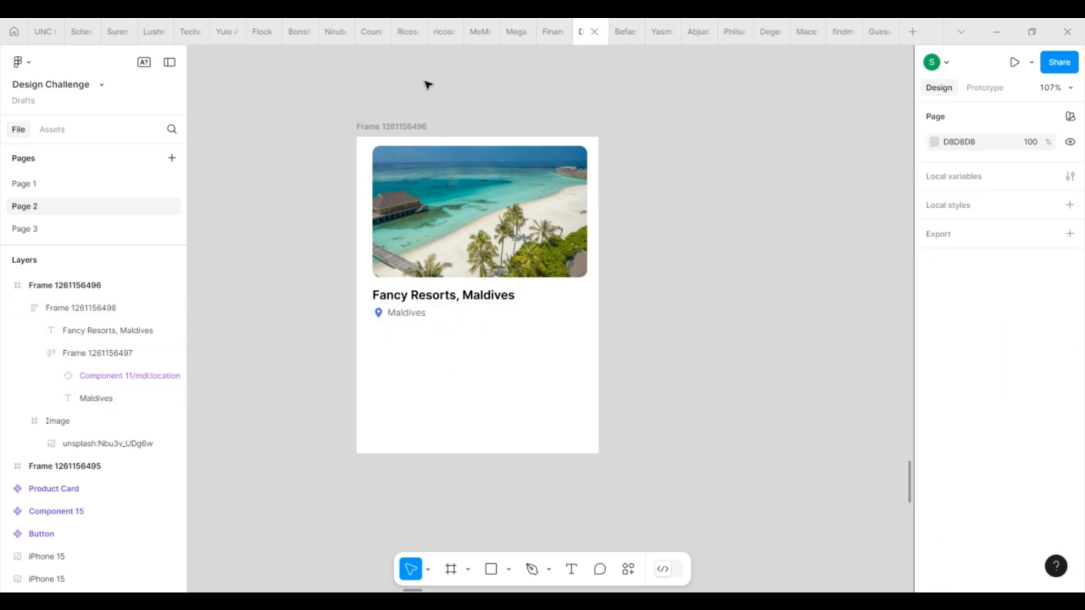
# Paste a copy of the Maldives text below the location row inside the vertical auto layout.
pyautogui.click(390, 127)
pyautogui.click(426, 308)
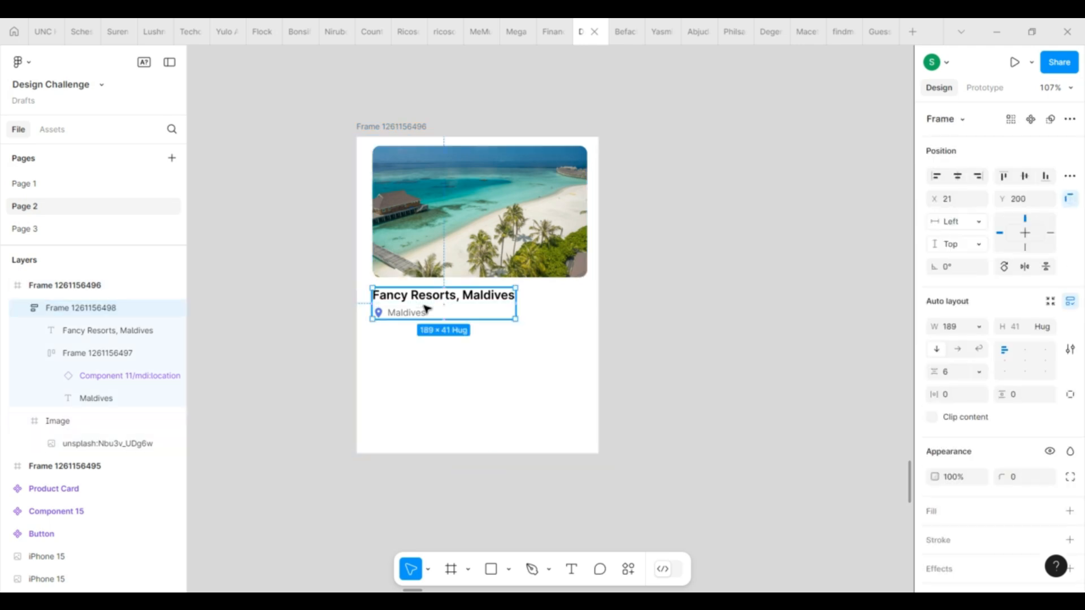
pyautogui.hotkey('ctrl', 'v')
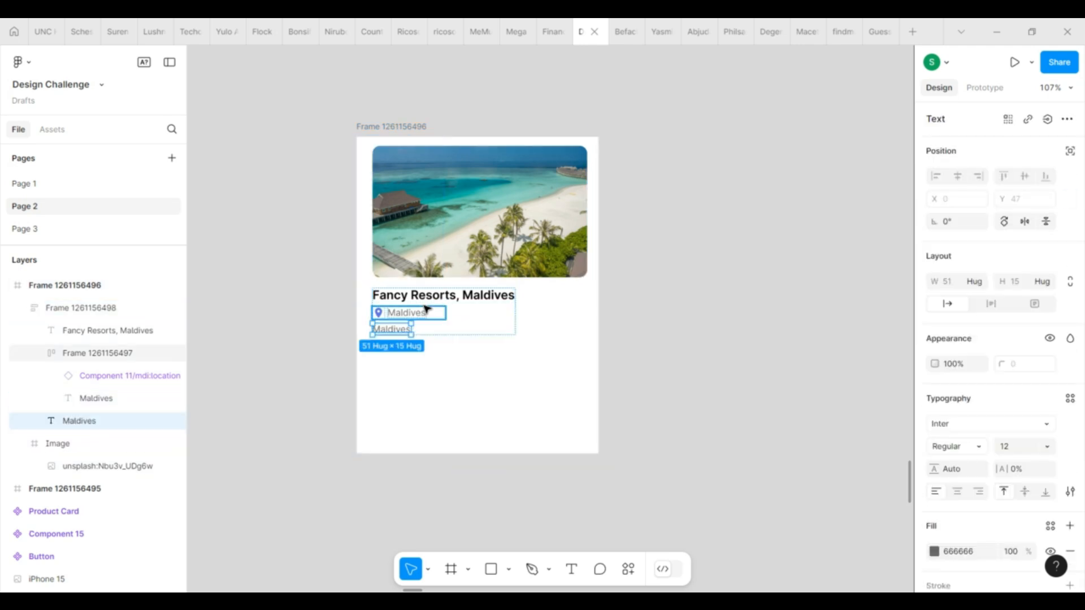
# Replace the pasted Maldives text with 4 sentences of placeholder text using the Lorem Ipsum plugin.
pyautogui.click(633, 572)
pyautogui.write('lo')
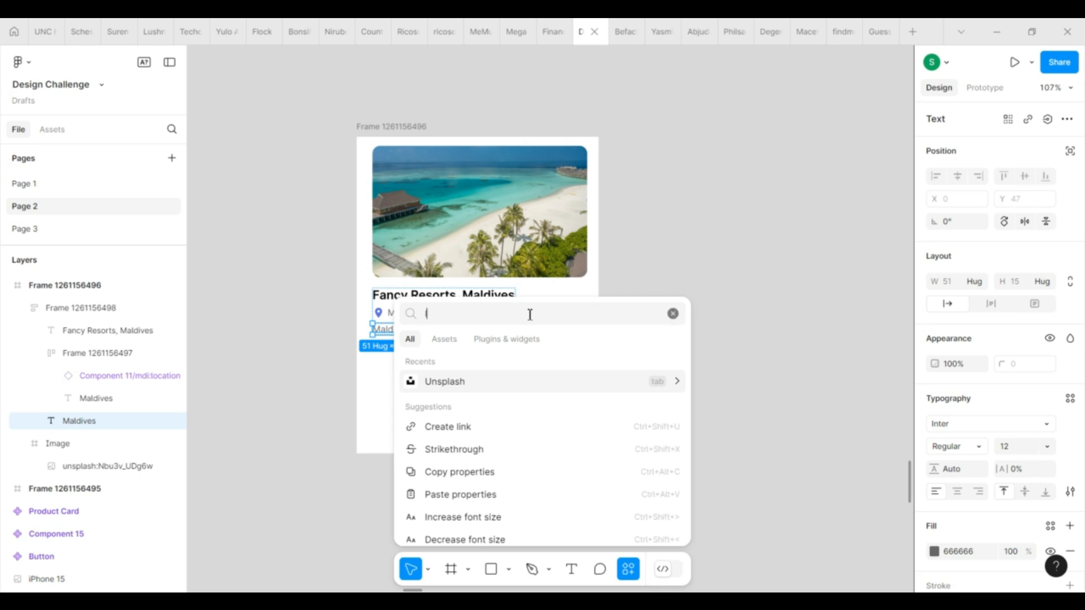
pyautogui.write('re')
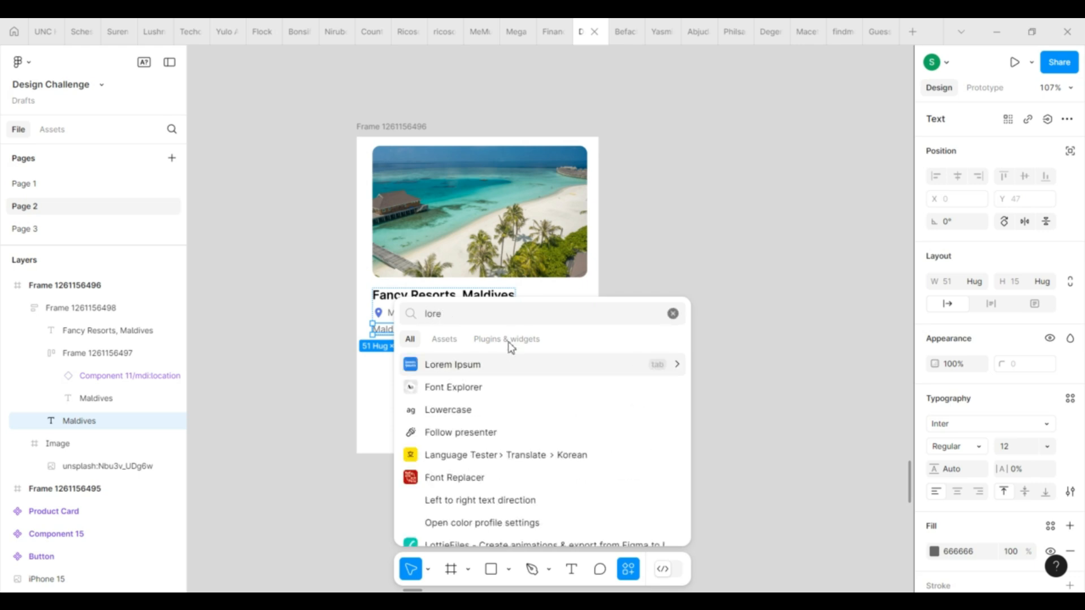
pyautogui.click(471, 366)
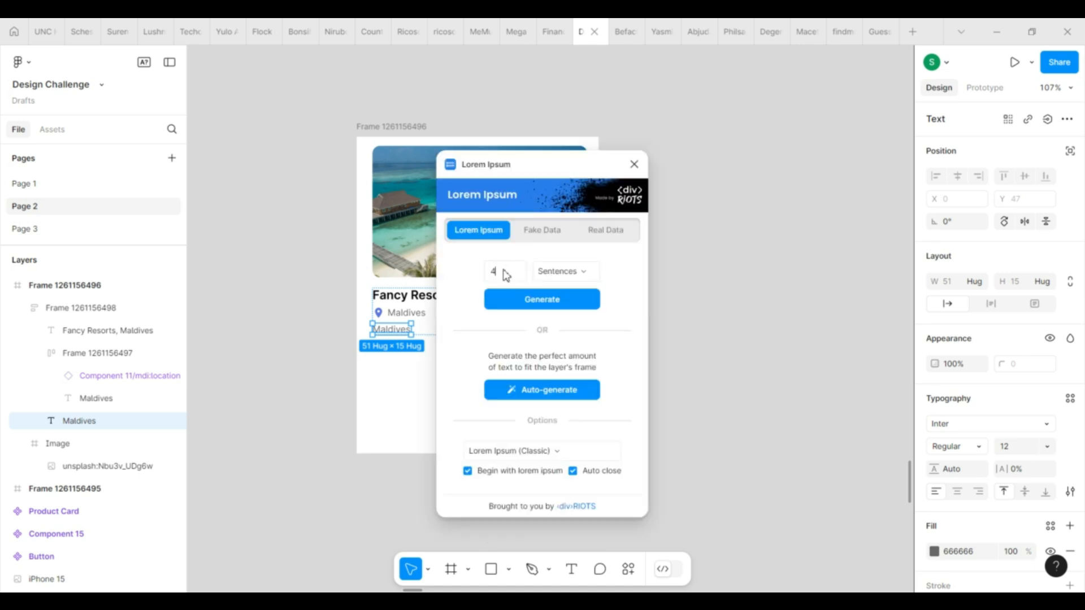
pyautogui.press('Return')
# Narrow the lorem ipsum text to about 270 wide so it wraps as a paragraph within the card.
pyautogui.scroll(-5, 421, 435)
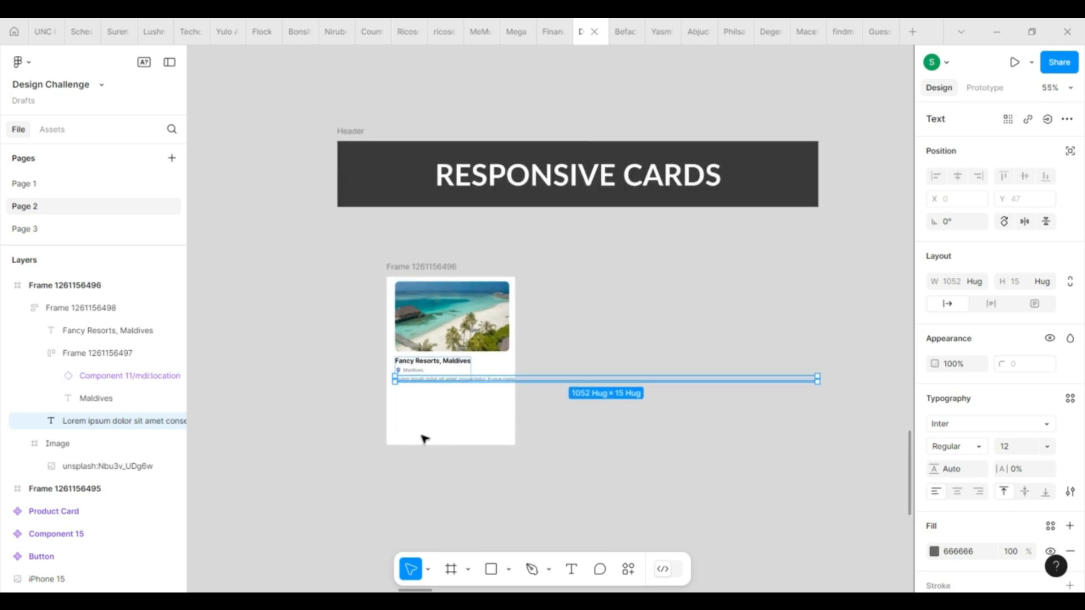
pyautogui.scroll(2, 424, 438)
pyautogui.moveTo(869, 371); pyautogui.dragTo(517, 372)
pyautogui.scroll(6, 460, 425)
pyautogui.click(664, 359)
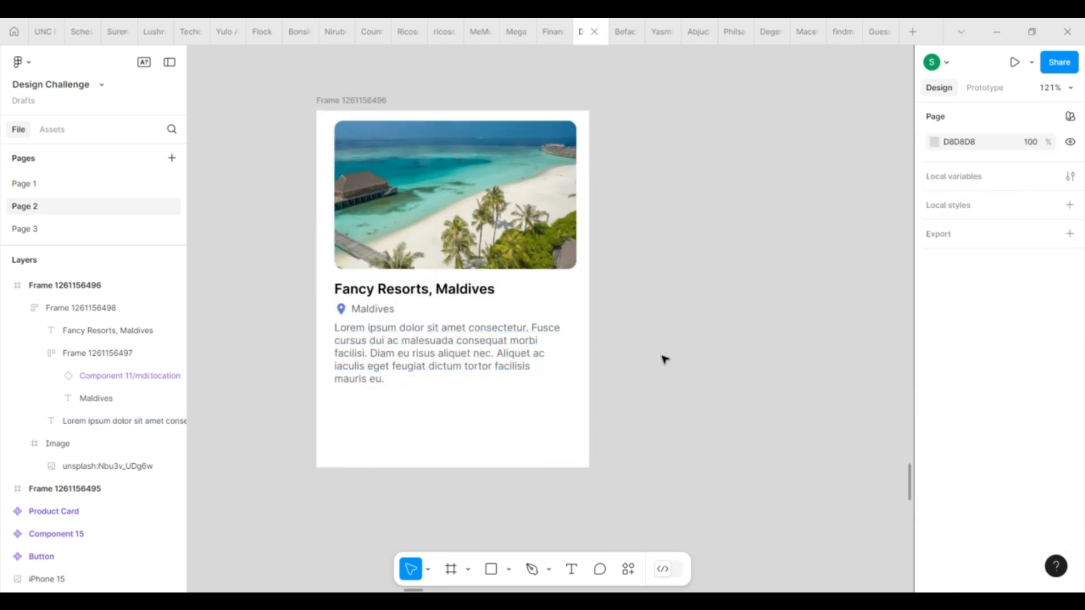
# Apply auto layout to the whole card frame so it stacks the photo above the text group.
pyautogui.scroll(-1, 664, 359)
pyautogui.scroll(-1, 664, 360)
pyautogui.scroll(-2, 664, 359)
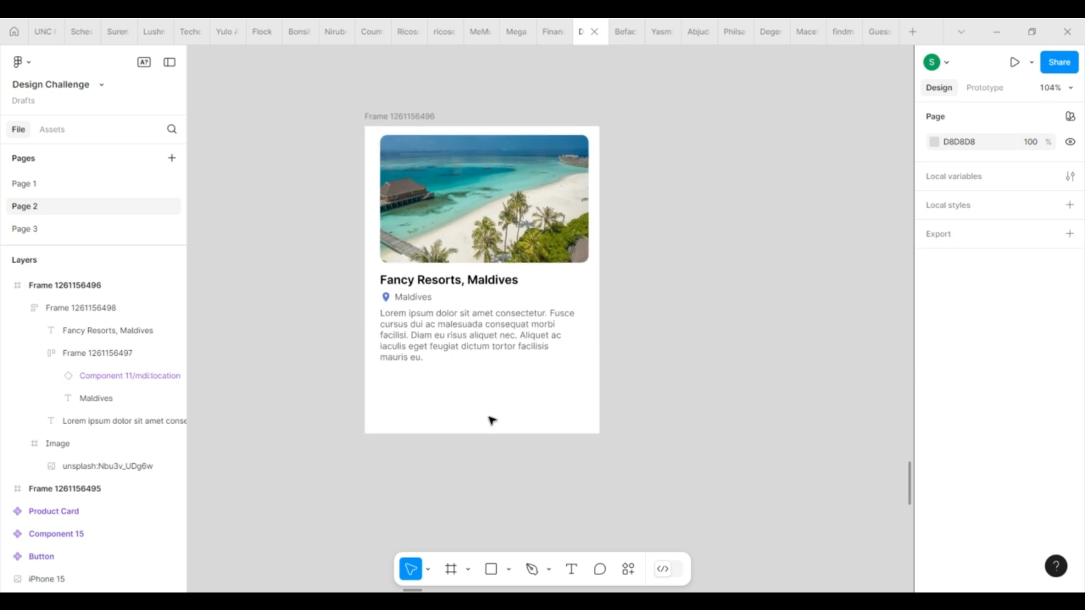
pyautogui.click(414, 117)
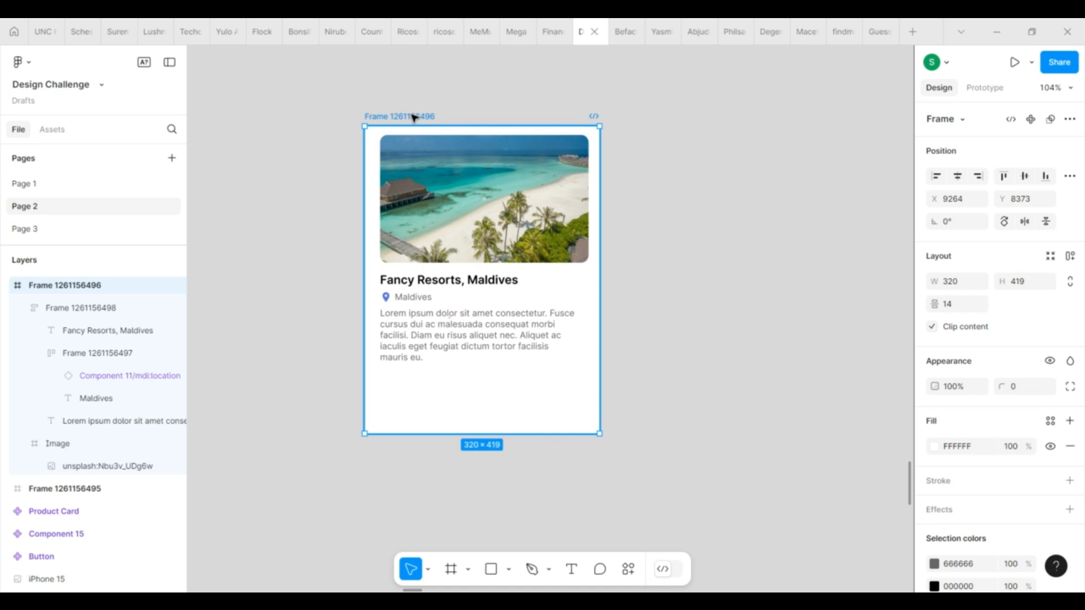
pyautogui.hotkey('shift', 'a')
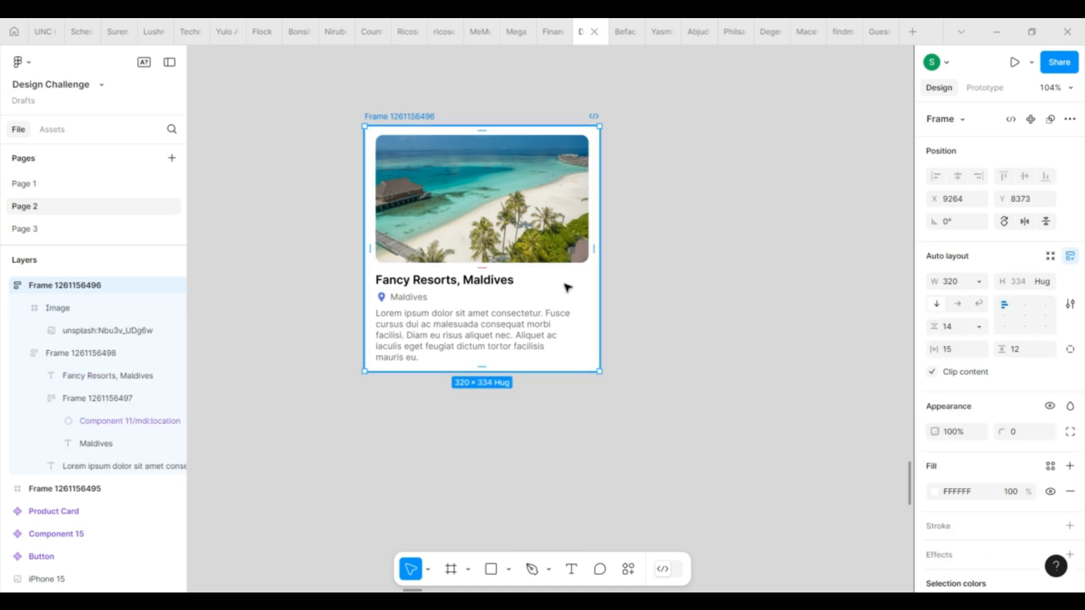
# Set both the horizontal and the vertical padding of the card's auto layout to 10.
pyautogui.click(958, 355)
pyautogui.write('0')
pyautogui.press('Return')
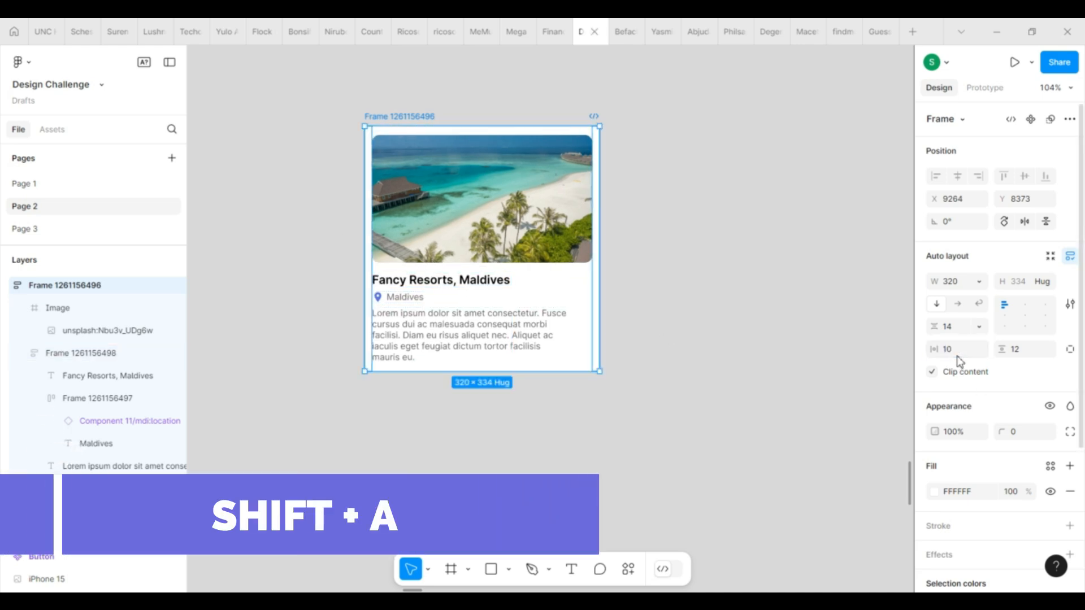
pyautogui.click(1034, 347)
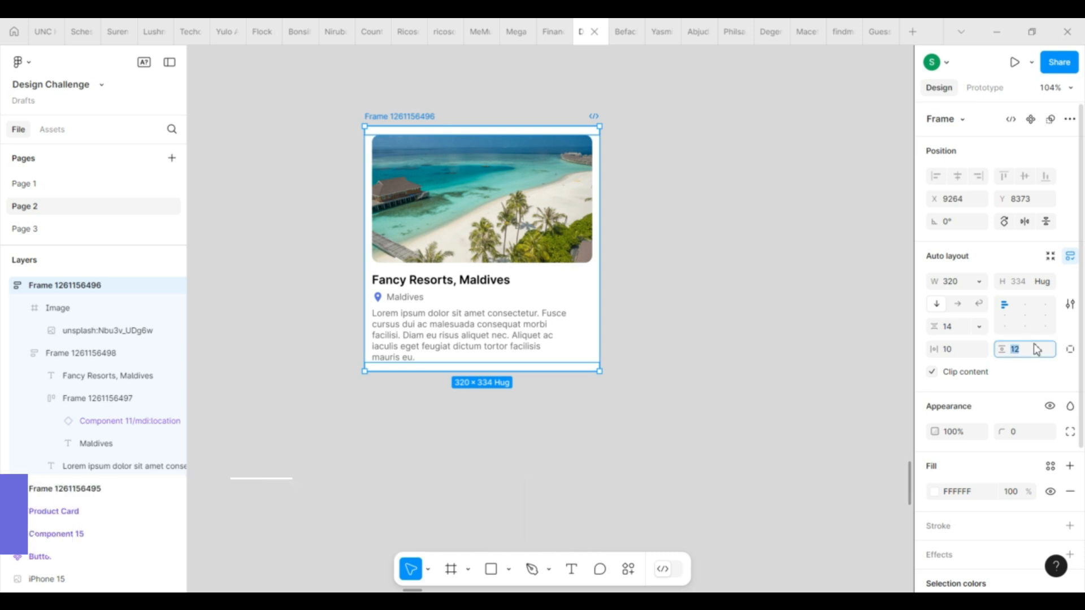
pyautogui.write('10')
pyautogui.press('Return')
# Round the card frame's corners with a radius of 20.
pyautogui.click(1016, 432)
pyautogui.write('20')
pyautogui.press('Return')
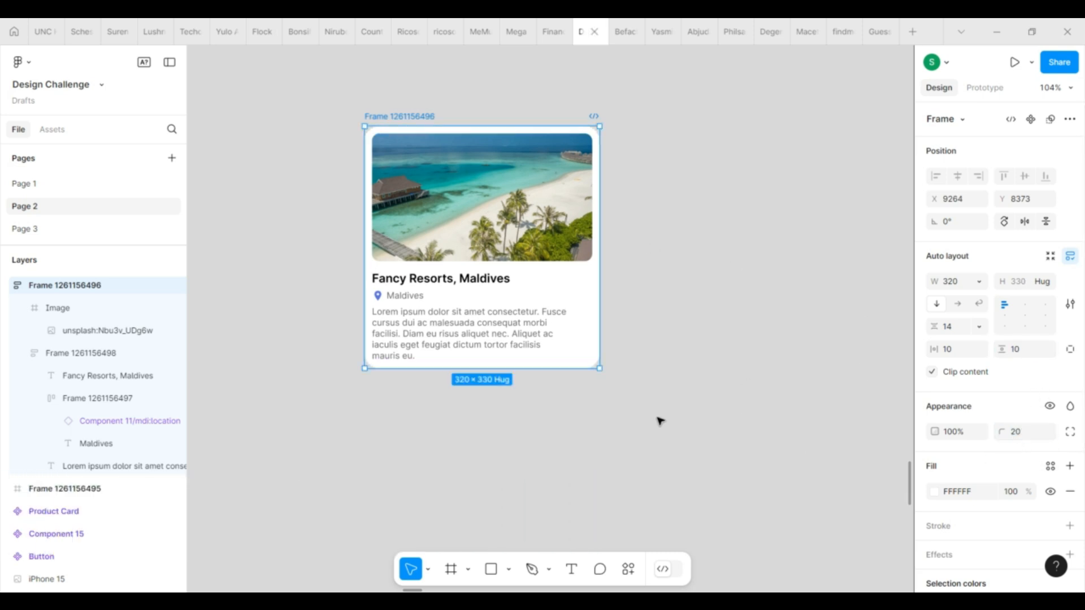
pyautogui.click(659, 421)
# Set the widths of the text group and the lorem ipsum paragraph inside it to Fill container.
pyautogui.click(430, 332)
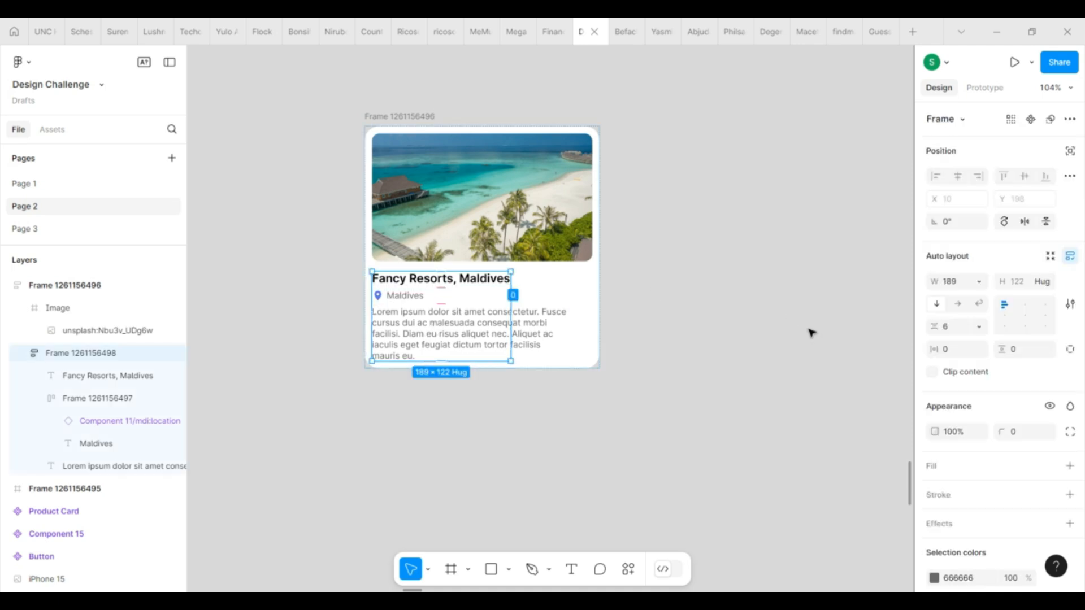
pyautogui.click(980, 282)
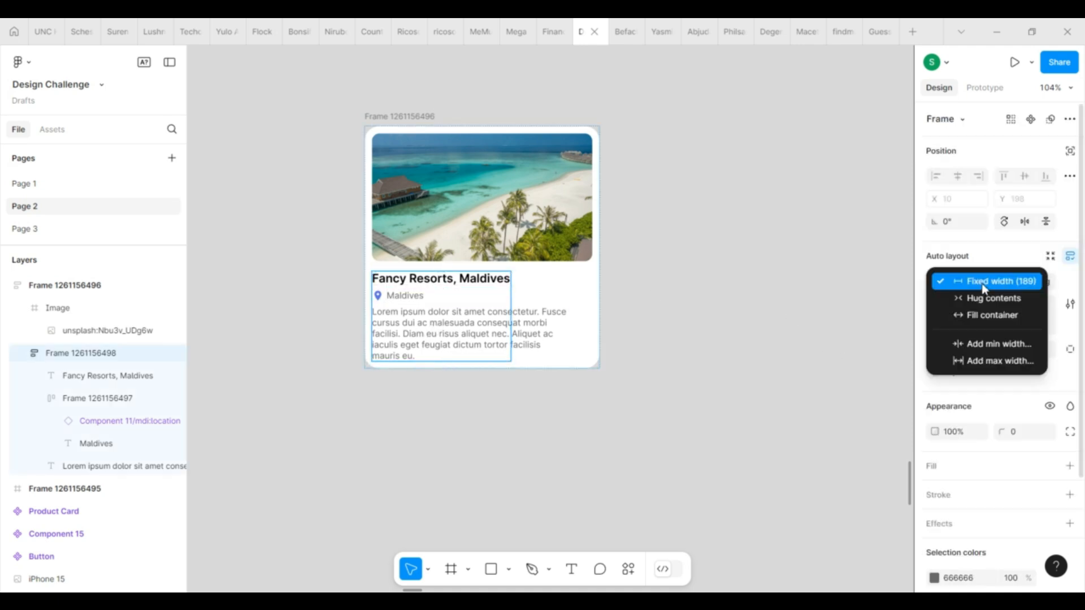
pyautogui.click(983, 315)
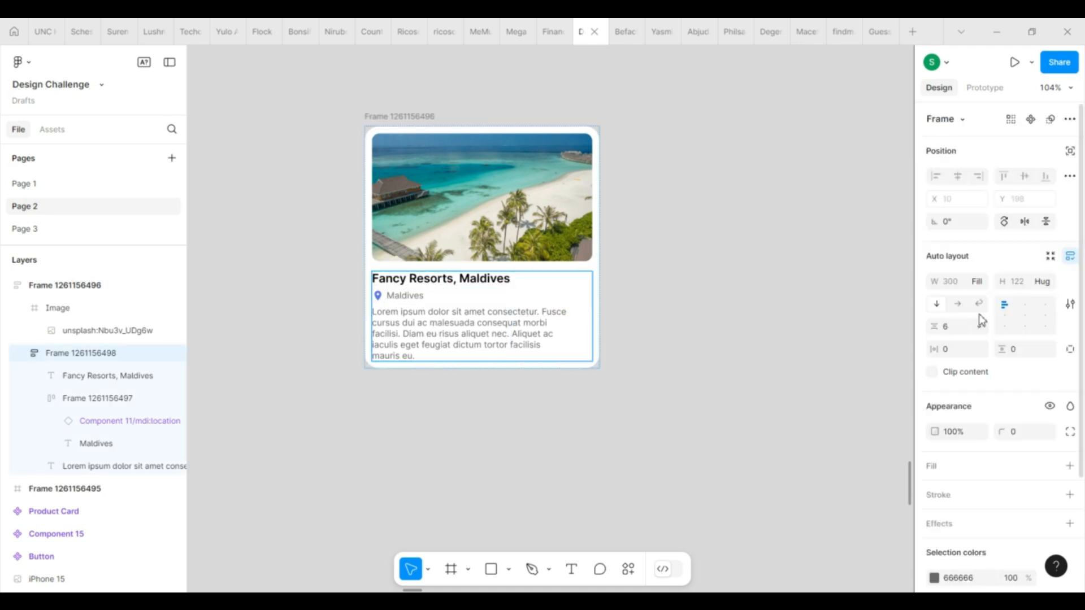
pyautogui.click(484, 323)
pyautogui.click(979, 282)
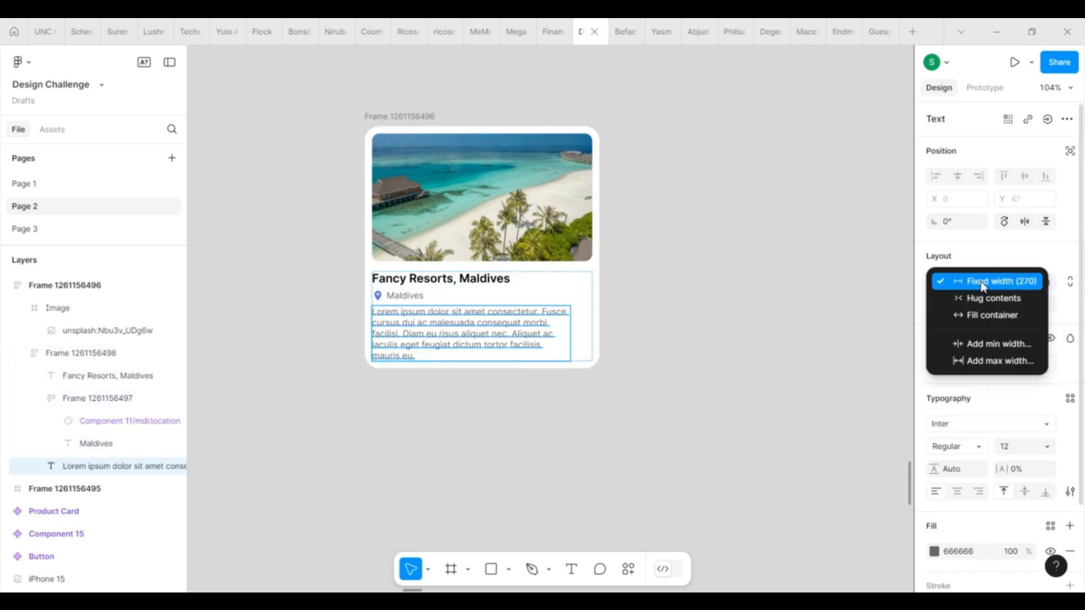
pyautogui.click(981, 315)
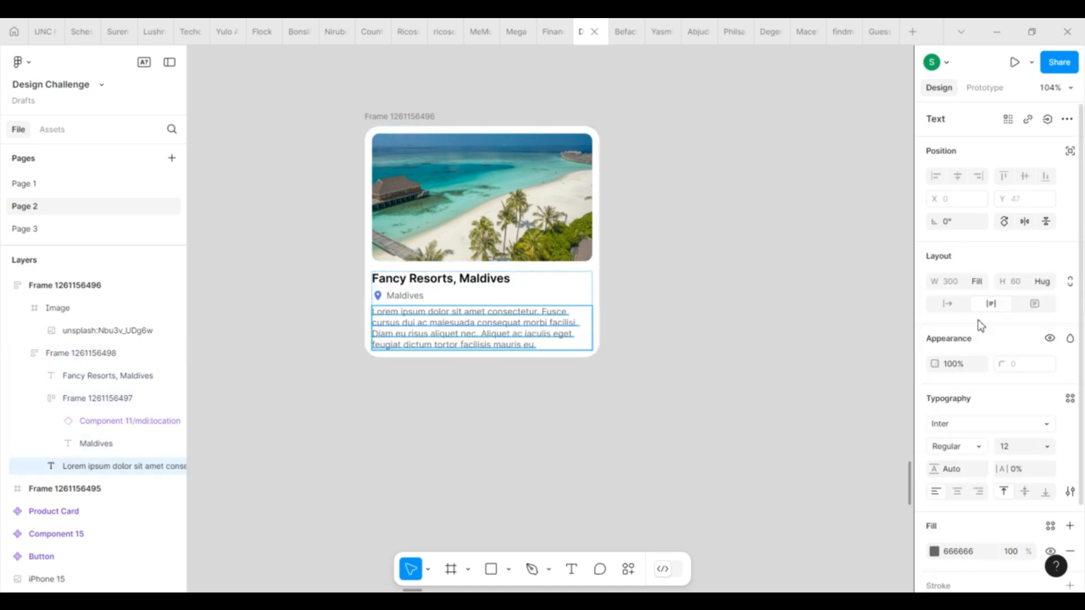
# Set the lorem ipsum paragraph's line height to 18.
pyautogui.click(967, 474)
pyautogui.write('18')
pyautogui.press('Return')
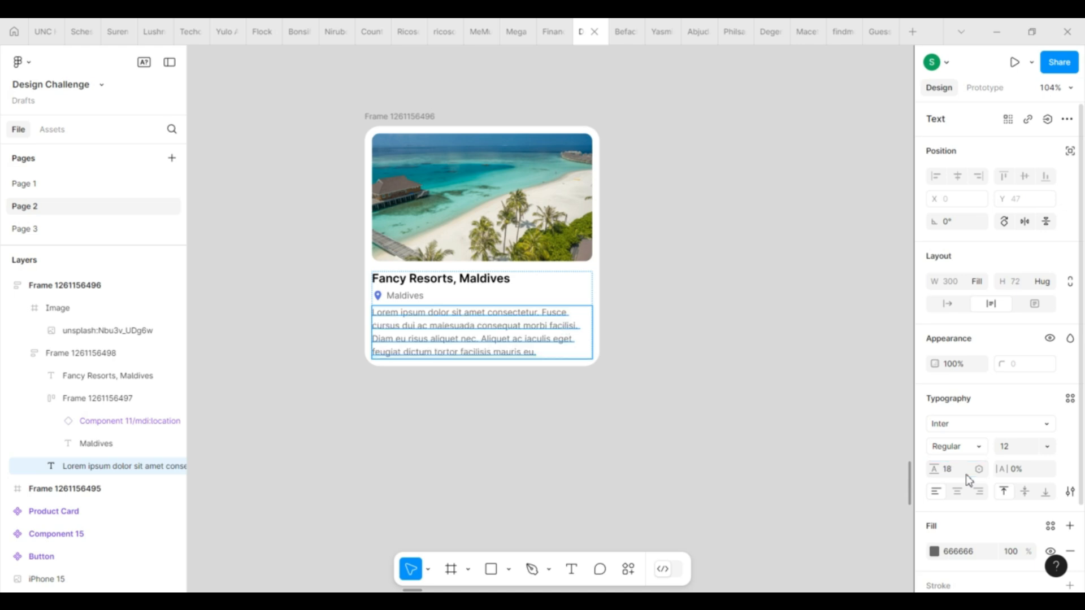
pyautogui.click(552, 503)
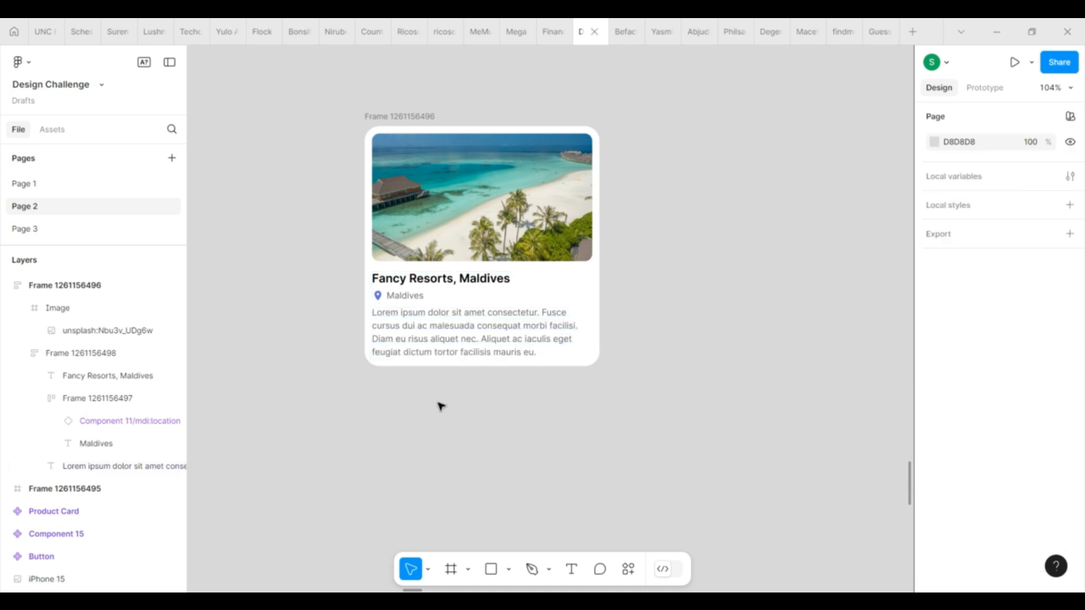
# Switch the card's auto layout to Wrap and widen the card to about 439.
pyautogui.click(402, 117)
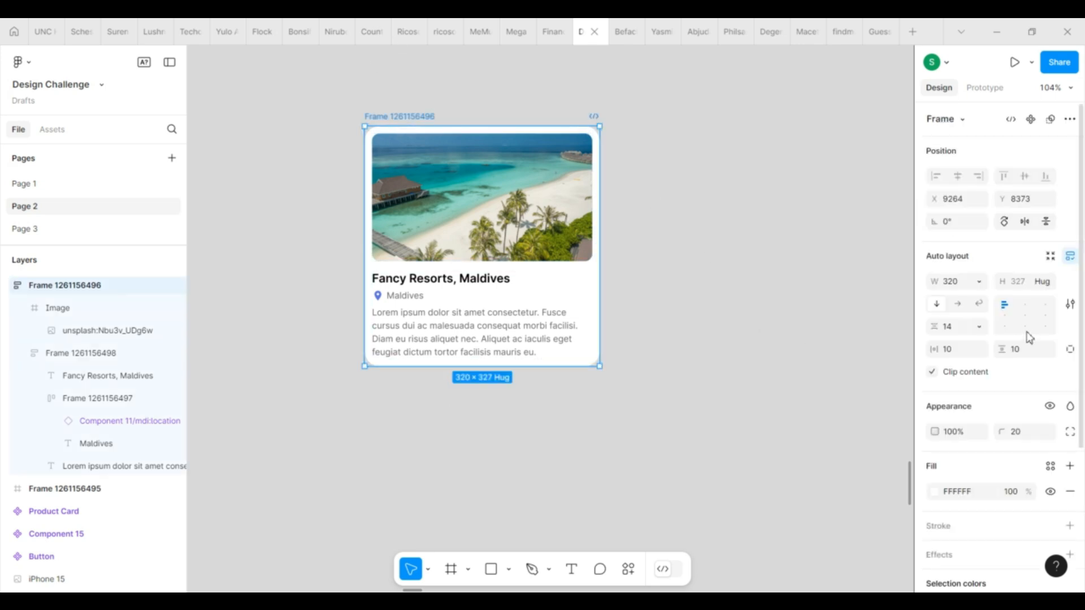
pyautogui.click(981, 308)
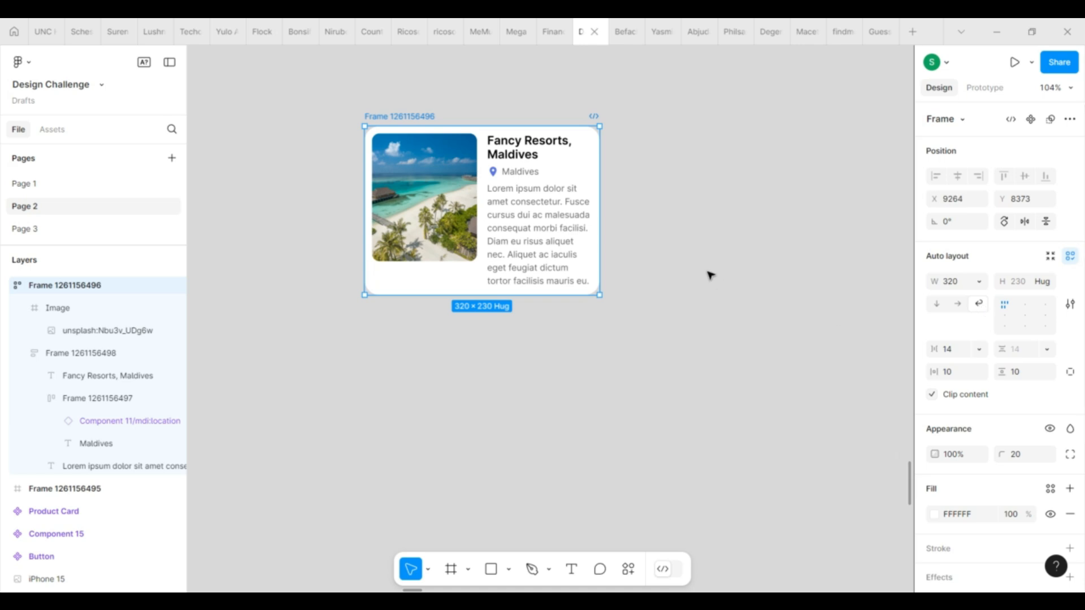
pyautogui.moveTo(603, 239); pyautogui.dragTo(687, 216)
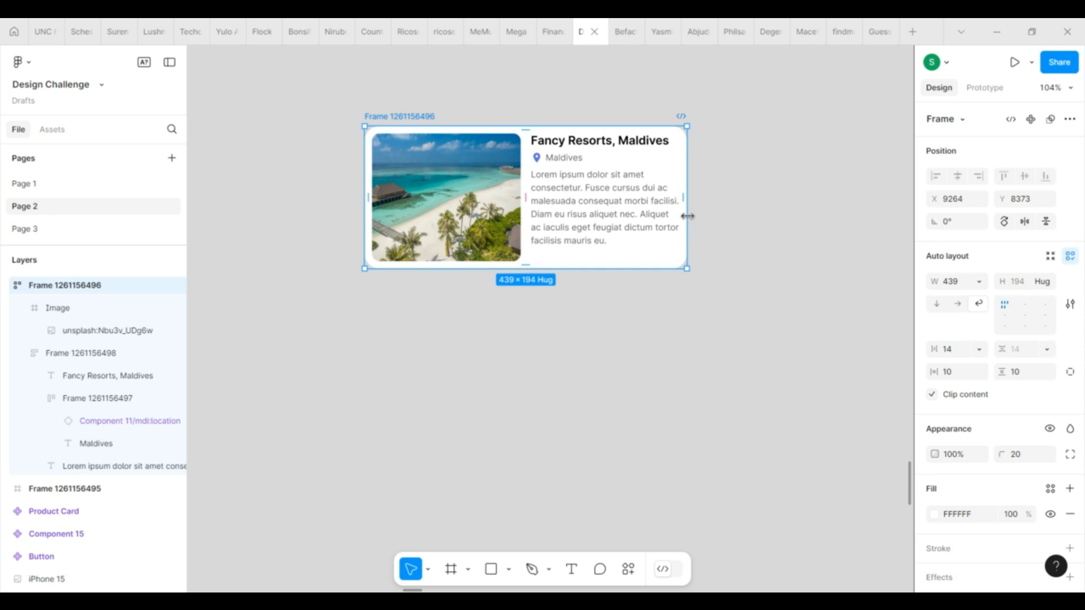
# Add a minimum width of 320 to the card frame.
pyautogui.click(979, 281)
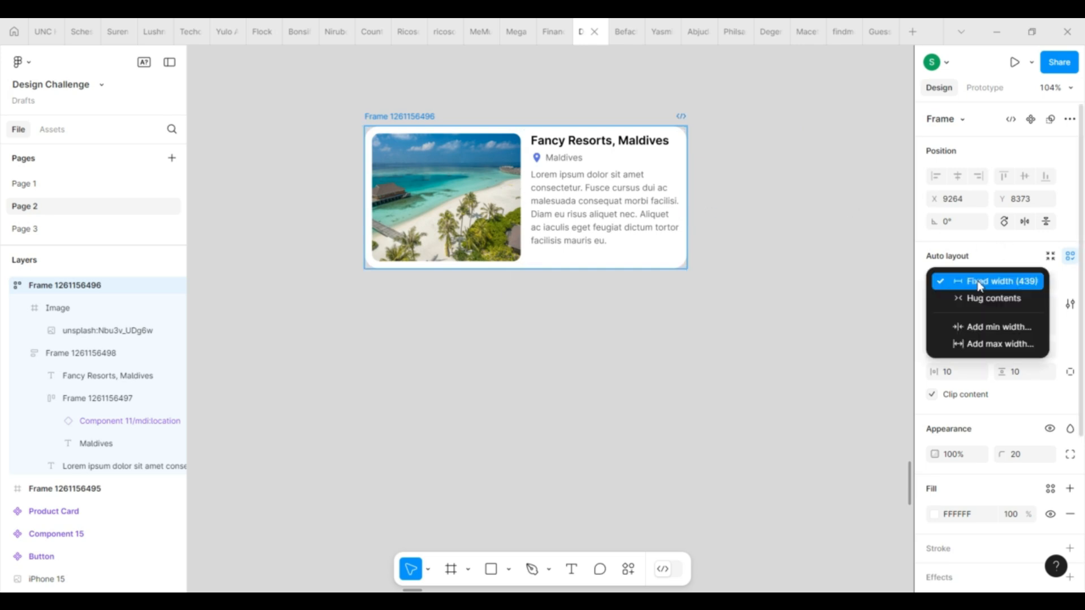
pyautogui.click(1002, 338)
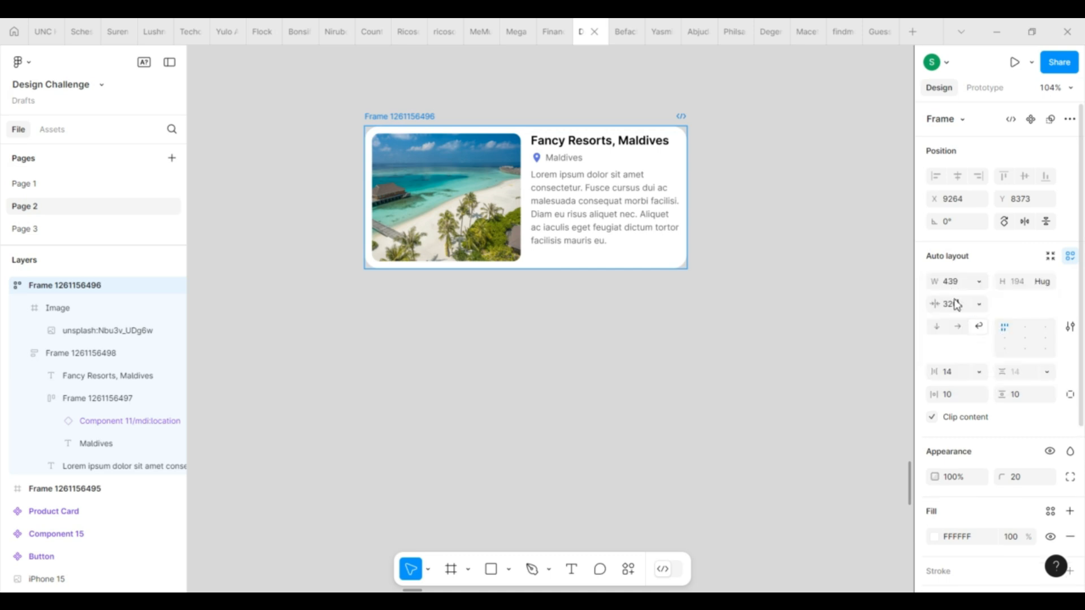
pyautogui.moveTo(957, 305)
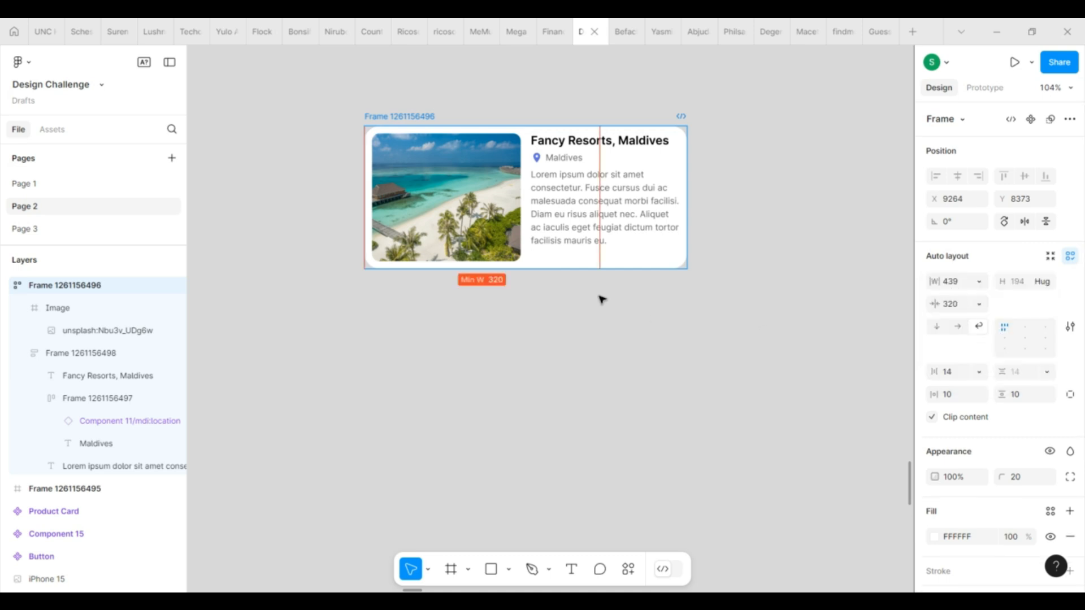
pyautogui.click(687, 344)
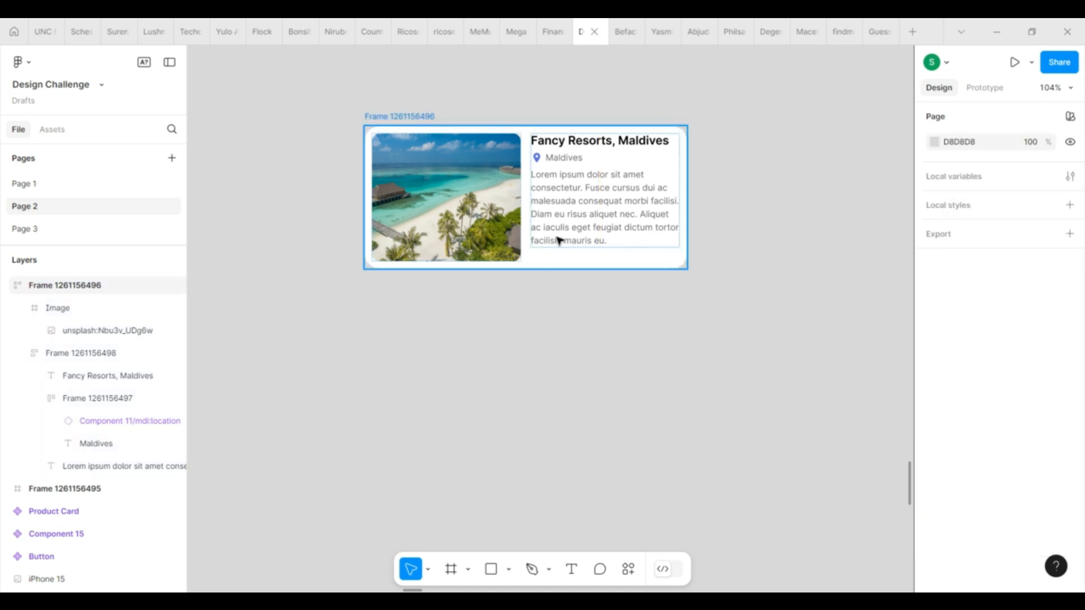
# Narrow the card to its 320 minimum width and set its auto layout direction to vertical.
pyautogui.click(589, 255)
pyautogui.moveTo(686, 220); pyautogui.dragTo(544, 219)
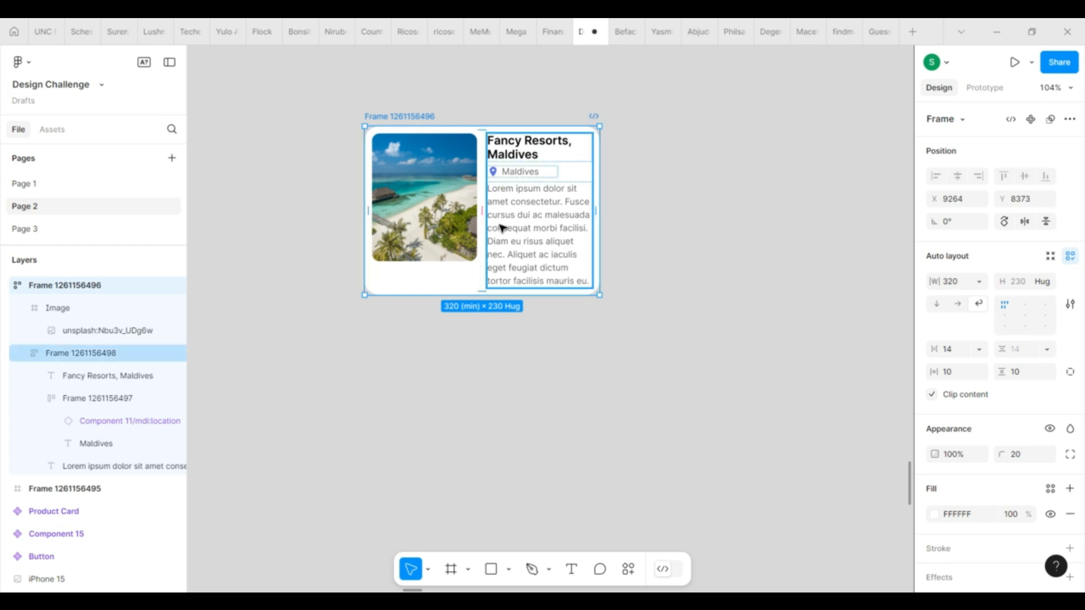
pyautogui.click(939, 310)
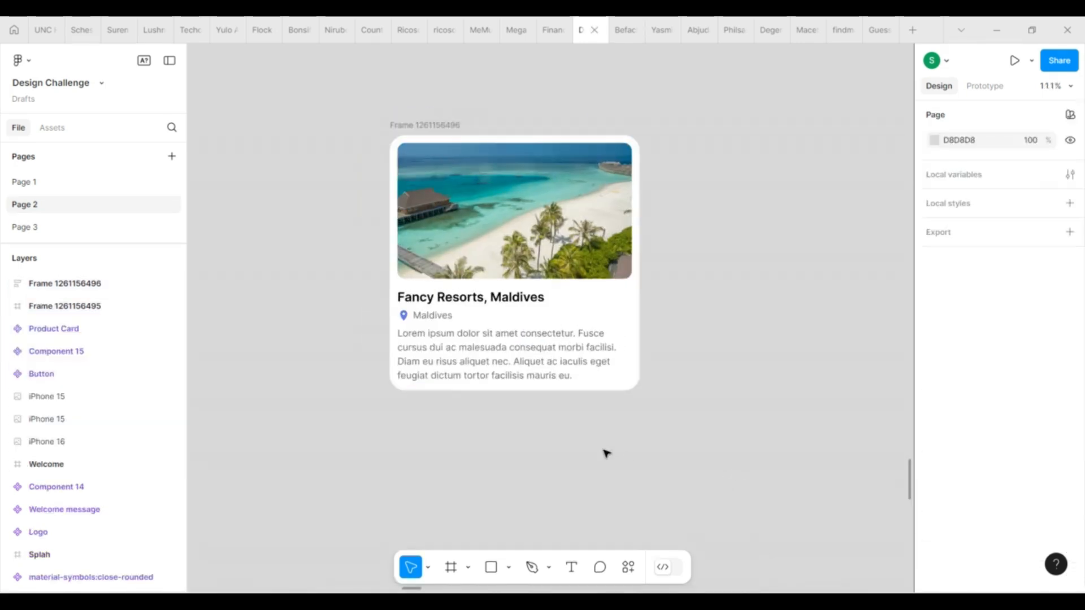
# Draw a button frame of about 113 × 32 on the canvas below the card.
pyautogui.scroll(-3, 518, 455)
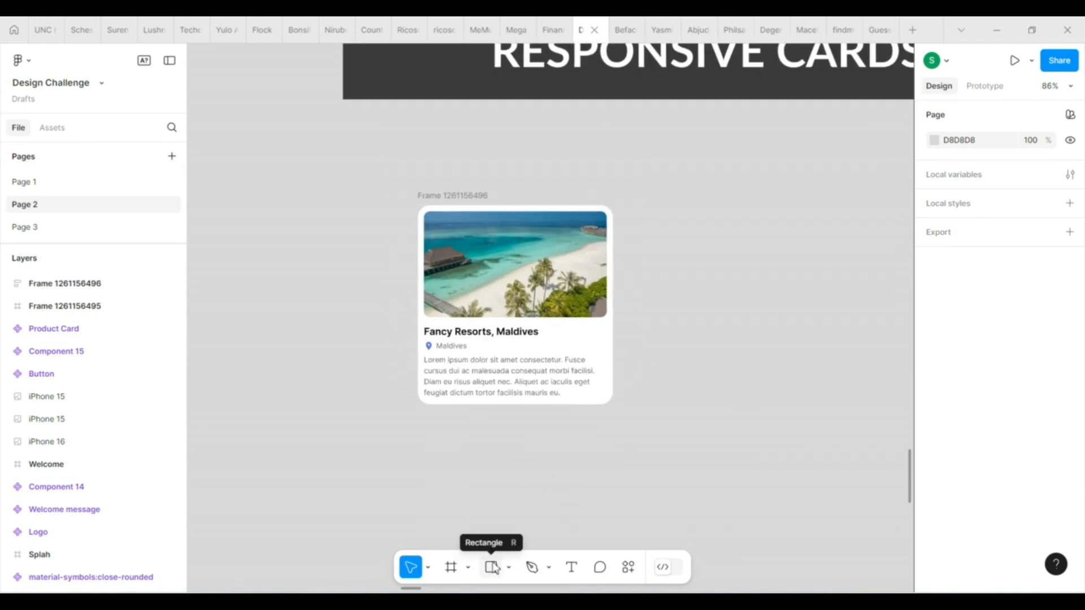
pyautogui.click(450, 567)
pyautogui.moveTo(446, 435); pyautogui.dragTo(514, 454)
# Add the label "Book Now" inside the new button frame and move it to the frame's centre.
pyautogui.click(572, 567)
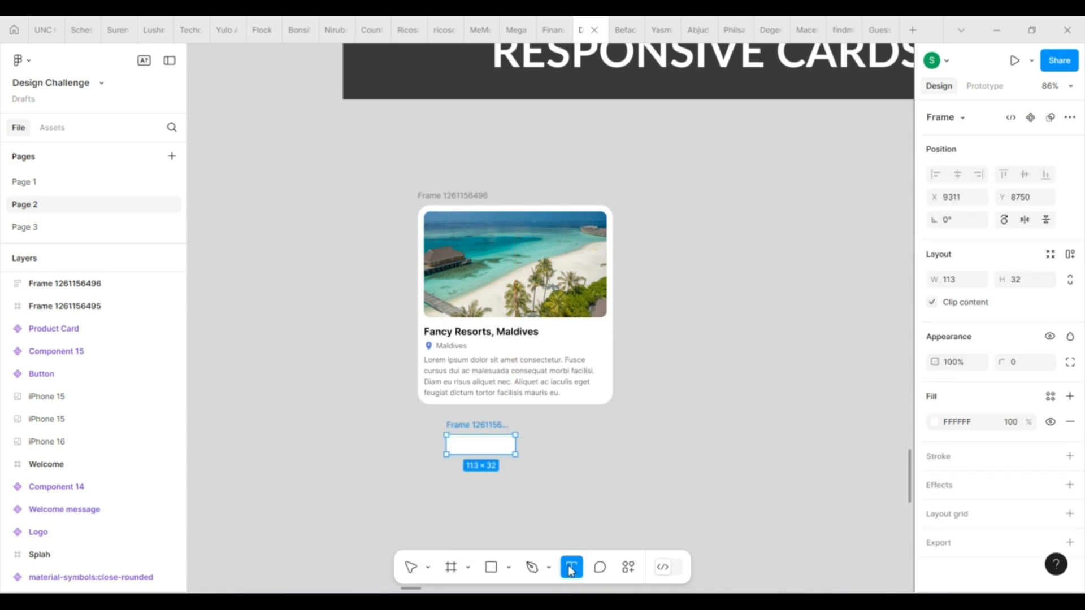
pyautogui.click(475, 447)
pyautogui.write('B')
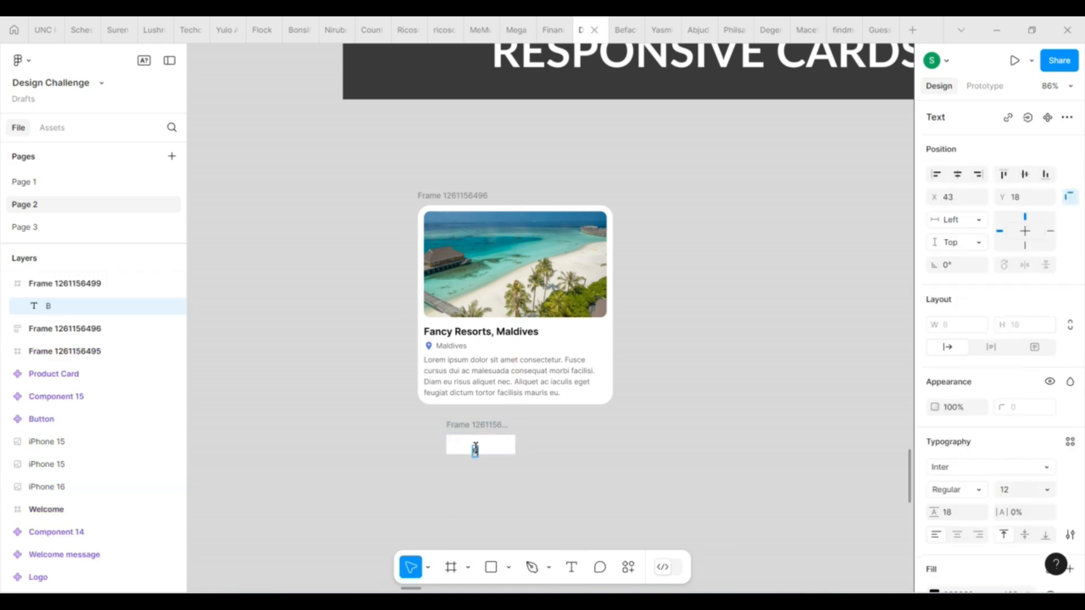
pyautogui.write('ook Now')
pyautogui.press('Escape')
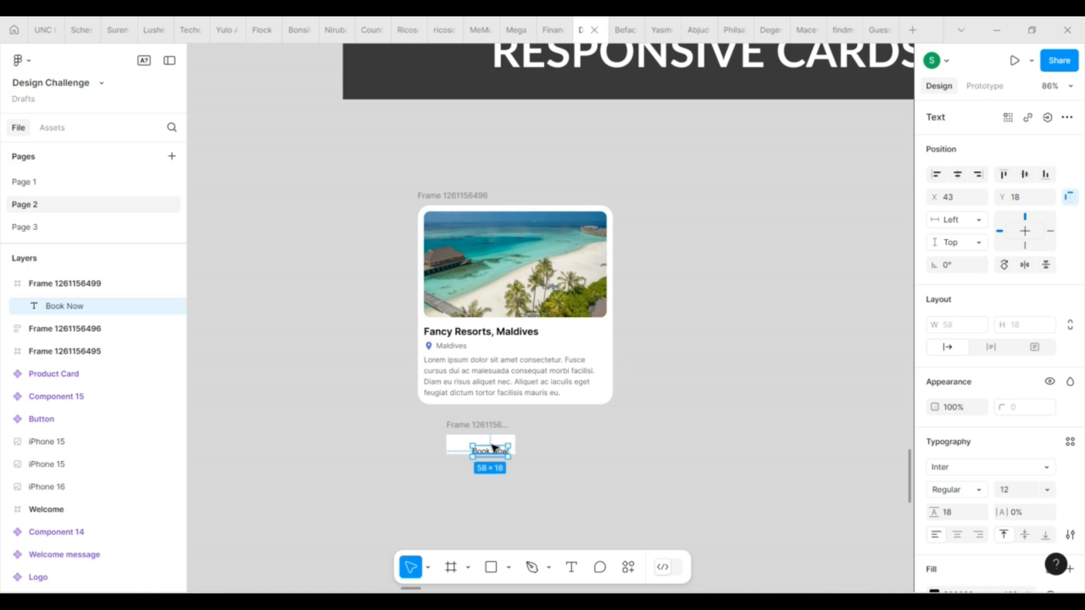
pyautogui.moveTo(492, 448); pyautogui.dragTo(483, 442)
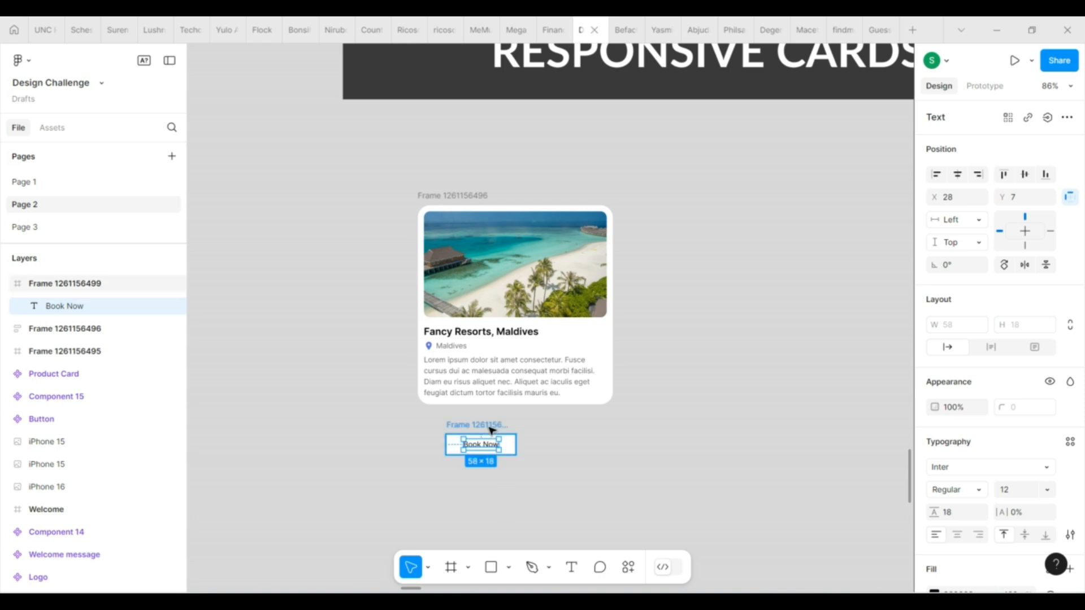
# Fill the button frame with the location icon's blue (5E73E5) and recolour its label to white (FFFFFF).
pyautogui.click(491, 431)
pyautogui.scroll(-3, 974, 502)
pyautogui.click(934, 490)
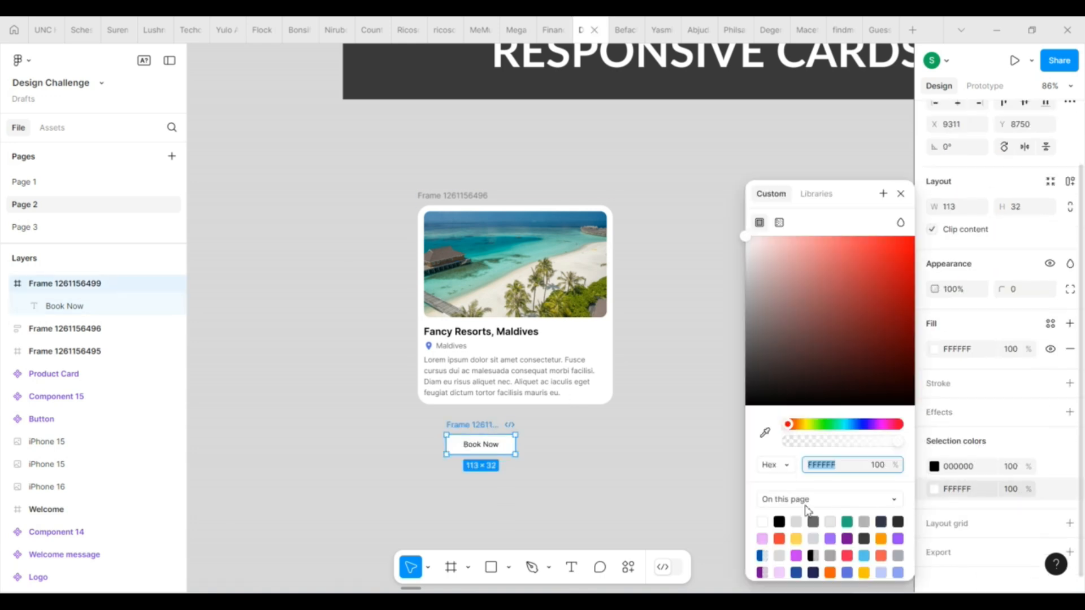
pyautogui.click(765, 433)
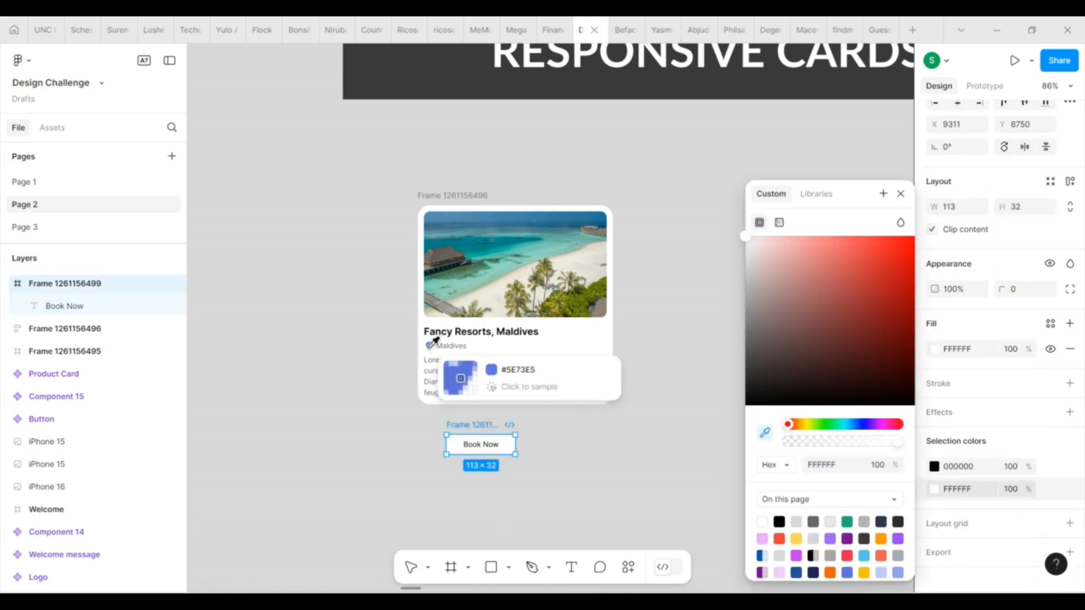
pyautogui.click(428, 346)
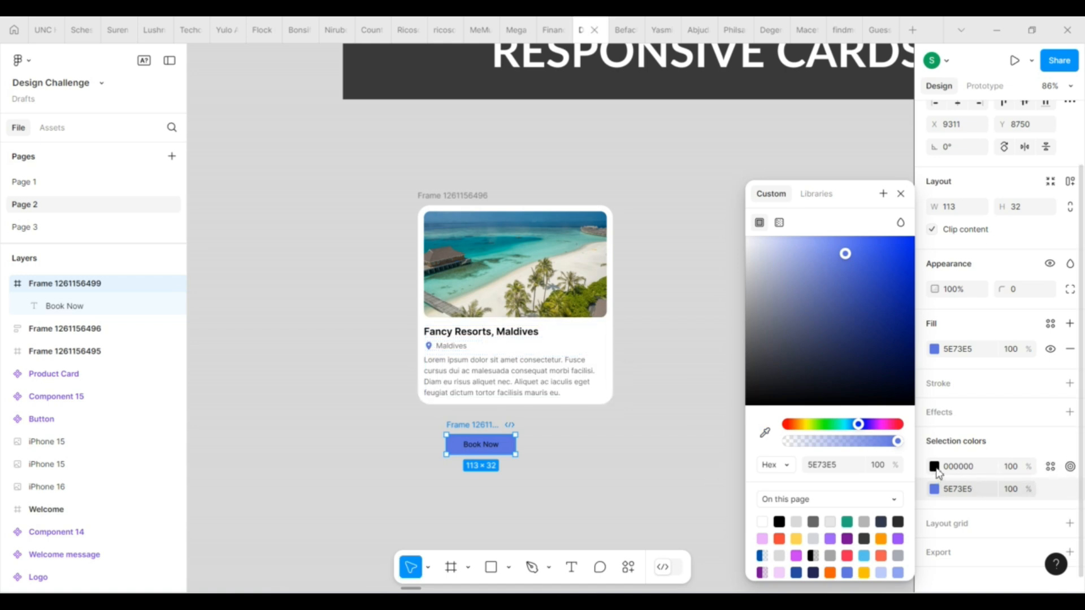
pyautogui.click(935, 466)
pyautogui.click(763, 521)
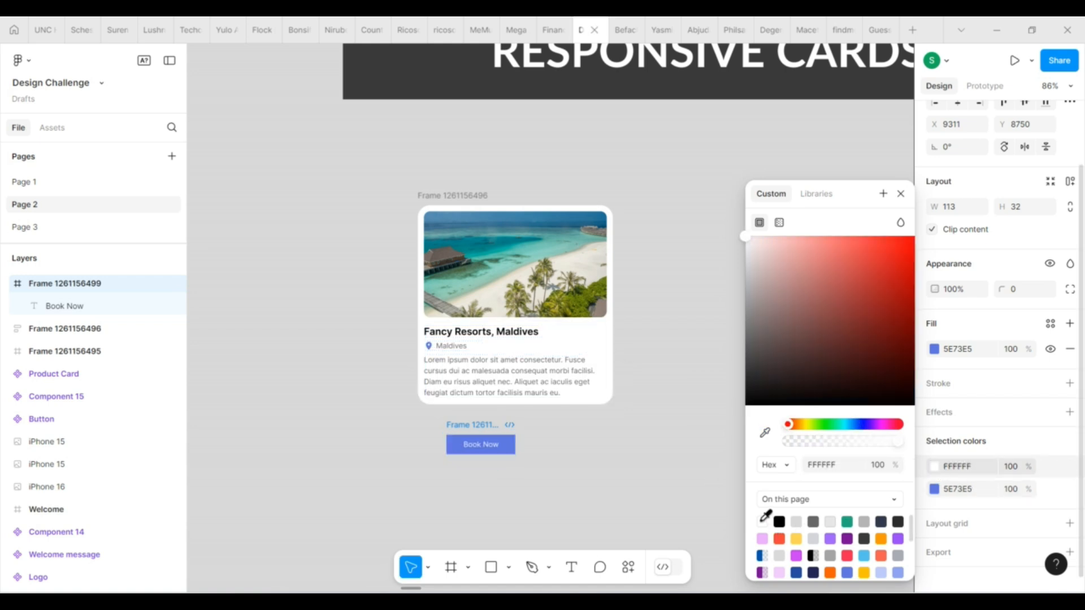
pyautogui.click(901, 194)
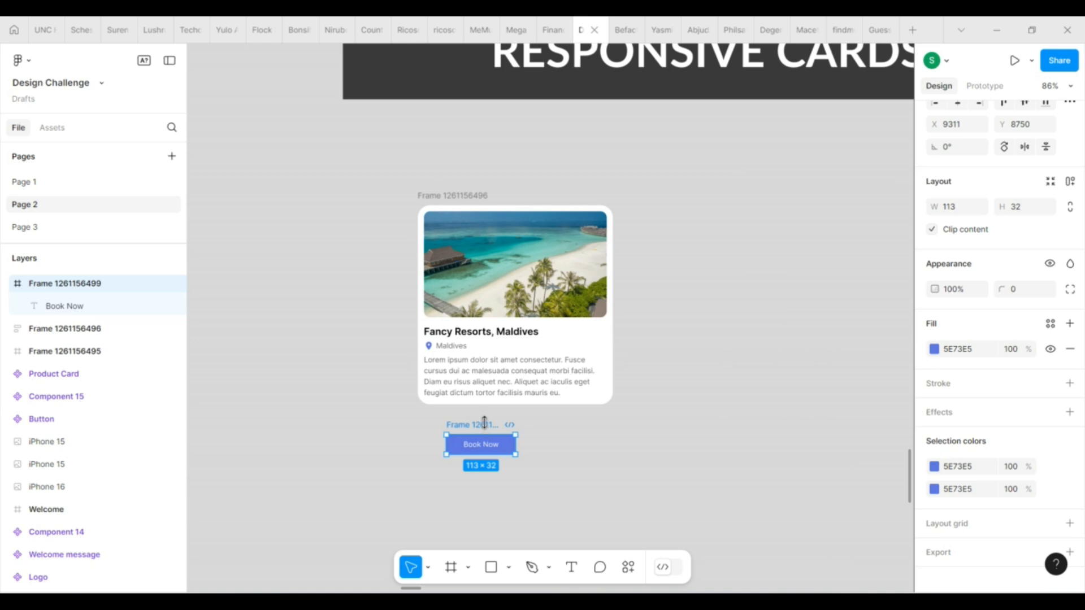
# Set the "Book Now" label to Semi Bold weight and a font size of 14.
pyautogui.doubleClick(492, 445)
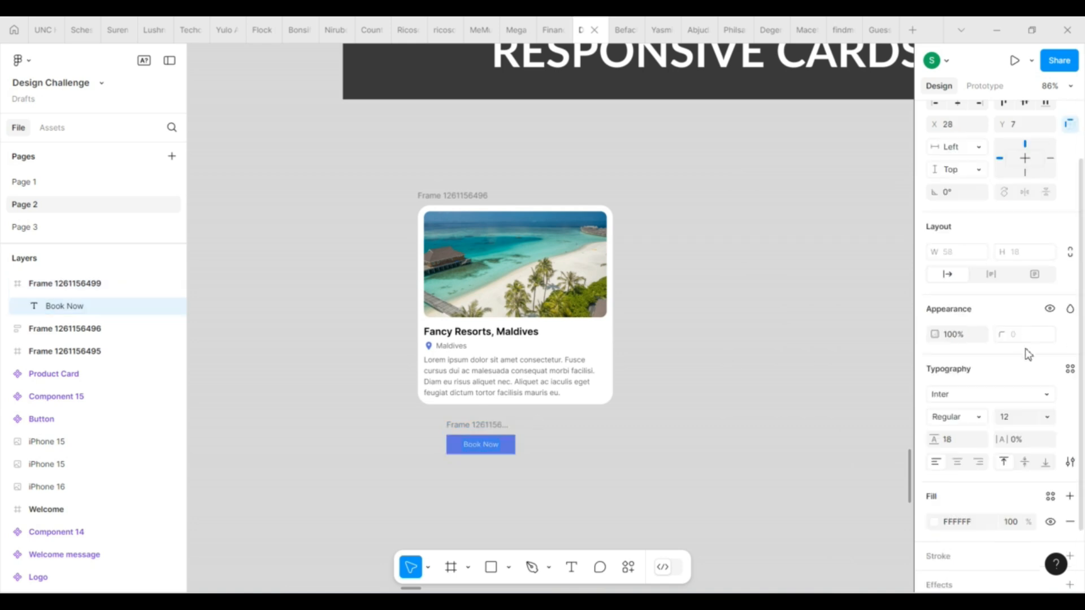
pyautogui.click(978, 421)
pyautogui.click(983, 325)
pyautogui.click(1020, 419)
pyautogui.write('14')
pyautogui.press('Return')
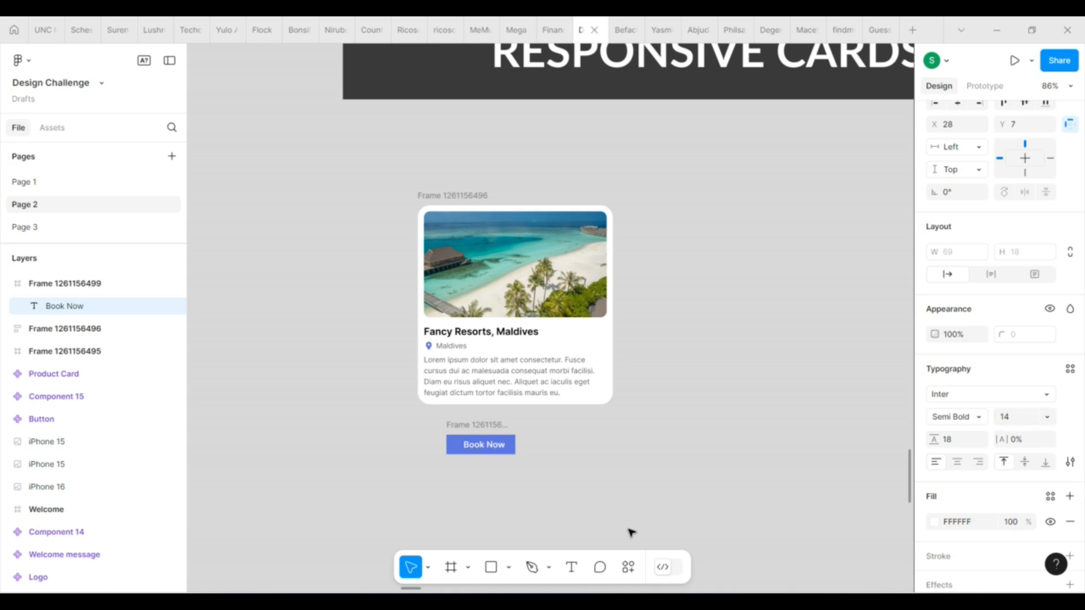
# Apply auto layout to the button frame and fix its height at 36.
pyautogui.click(486, 425)
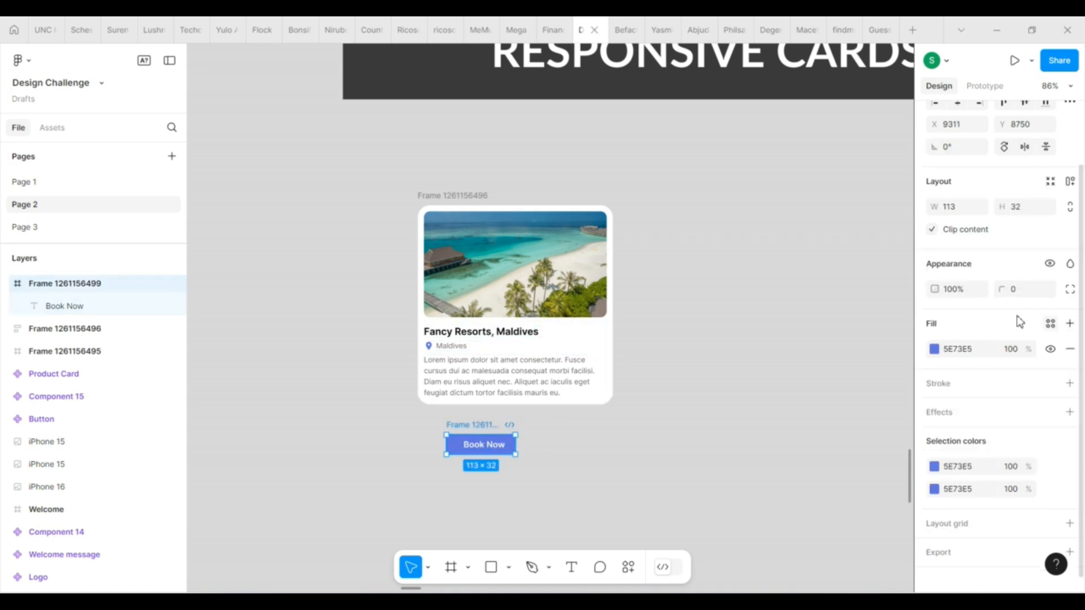
pyautogui.click(1025, 209)
pyautogui.write('36')
pyautogui.press('Return')
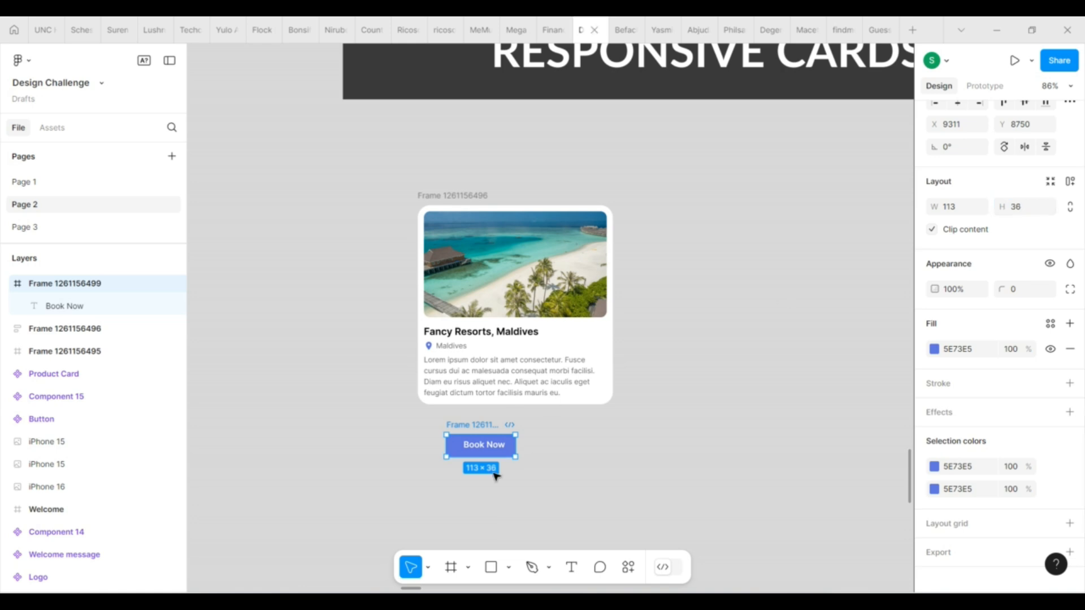
pyautogui.hotkey('shift', 'a')
pyautogui.click(1024, 207)
pyautogui.write('36')
pyautogui.press('Return')
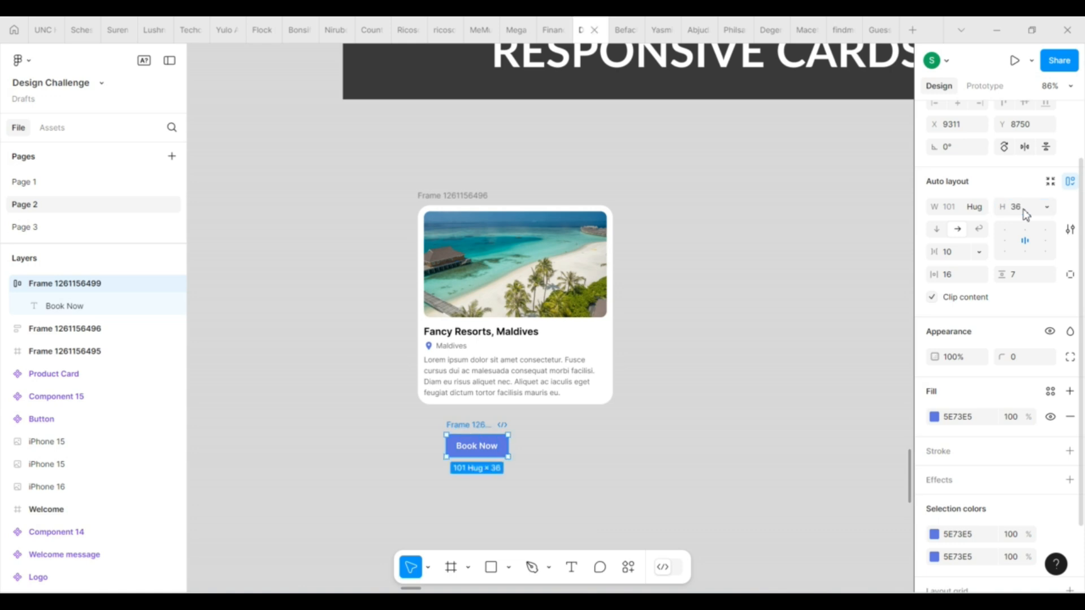
# Round the button's corners to a radius of 10 and rename its frame "Button".
pyautogui.click(1020, 357)
pyautogui.write('10')
pyautogui.press('Return')
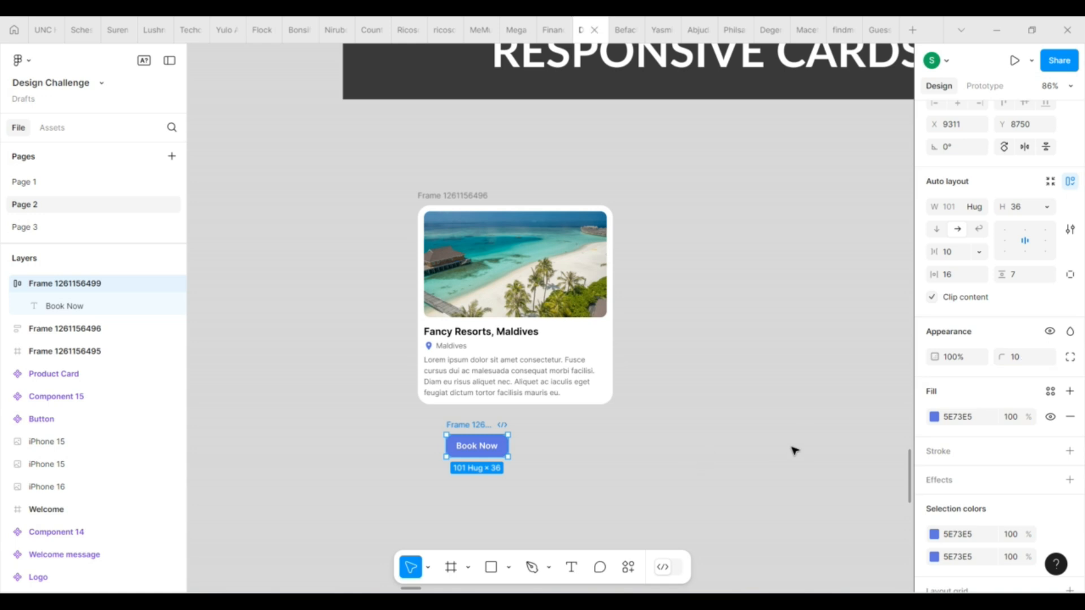
pyautogui.click(794, 450)
pyautogui.doubleClick(477, 426)
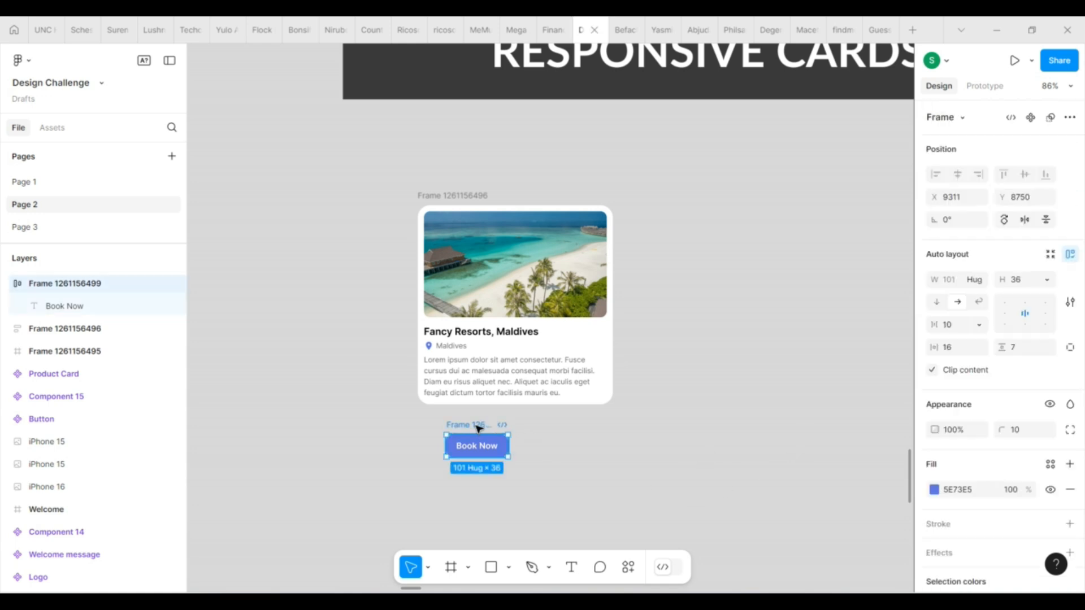
pyautogui.write('Button')
pyautogui.press('Return')
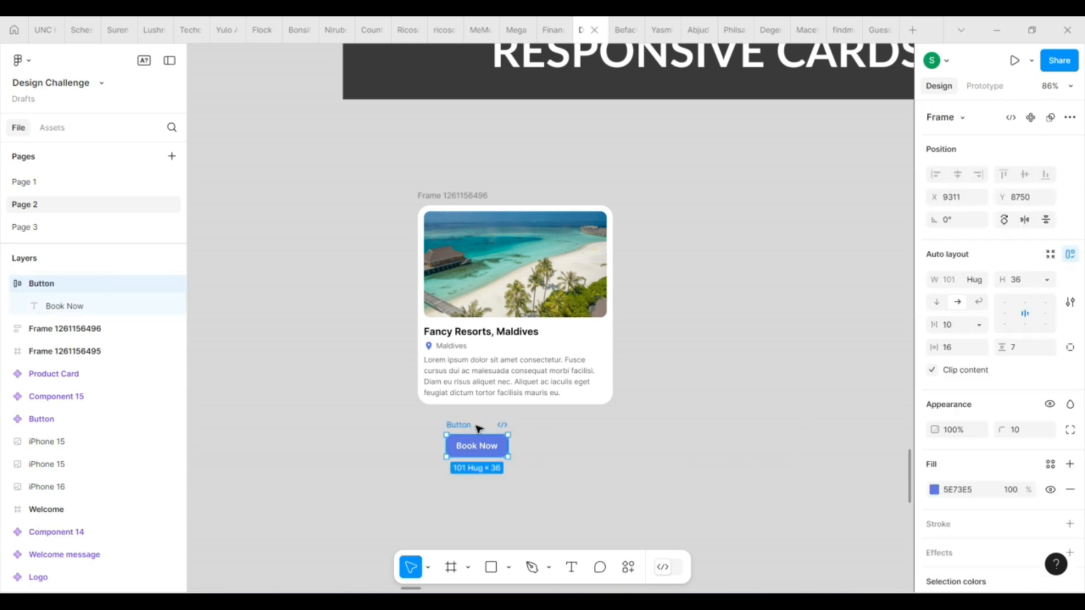
# Move the button into the card's text container below the description and set its width to fill the container.
pyautogui.moveTo(479, 428); pyautogui.dragTo(479, 369)
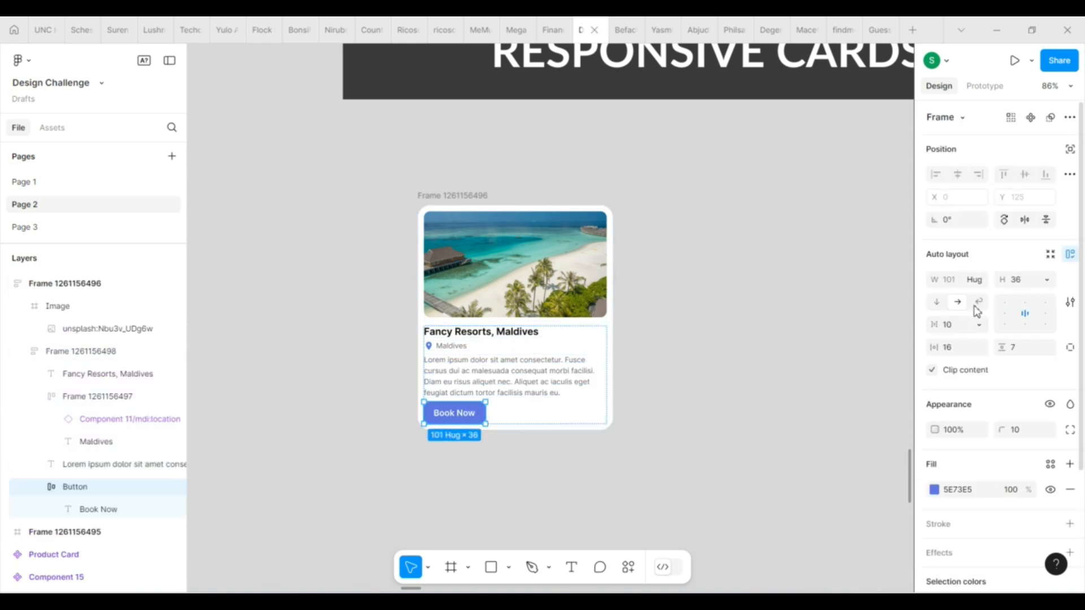
pyautogui.click(979, 279)
pyautogui.click(969, 295)
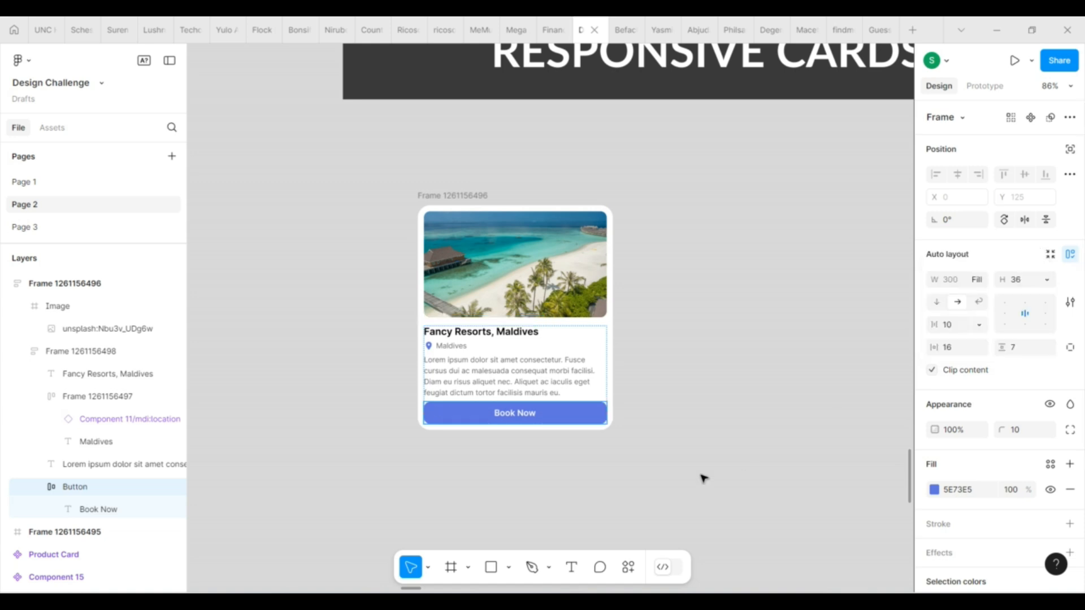
pyautogui.click(703, 479)
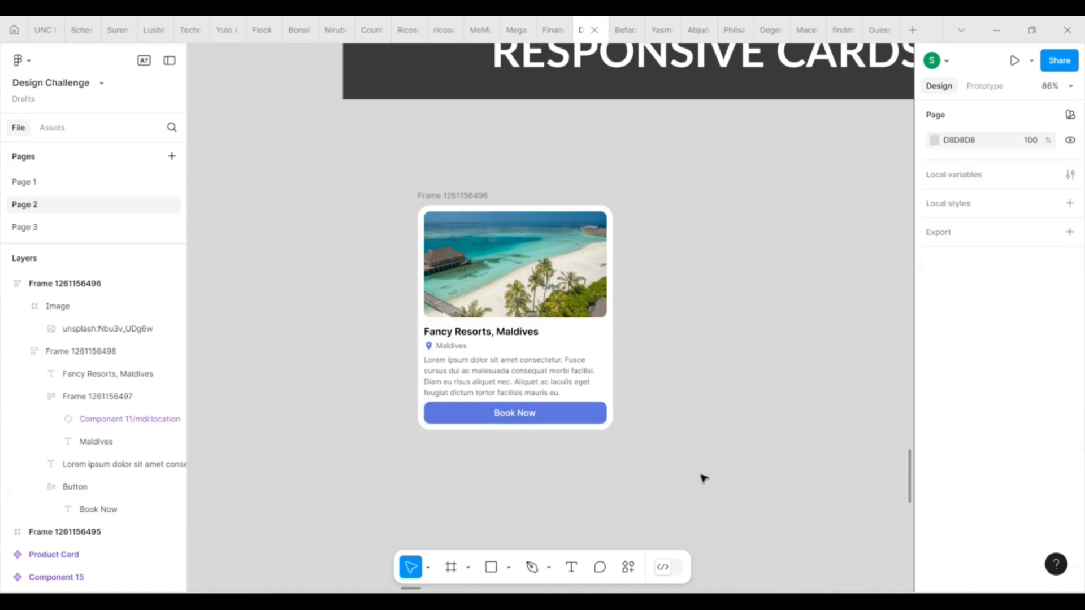
# Set the vertical spacing between the items in the card's text container to 10.
pyautogui.click(582, 381)
pyautogui.click(954, 332)
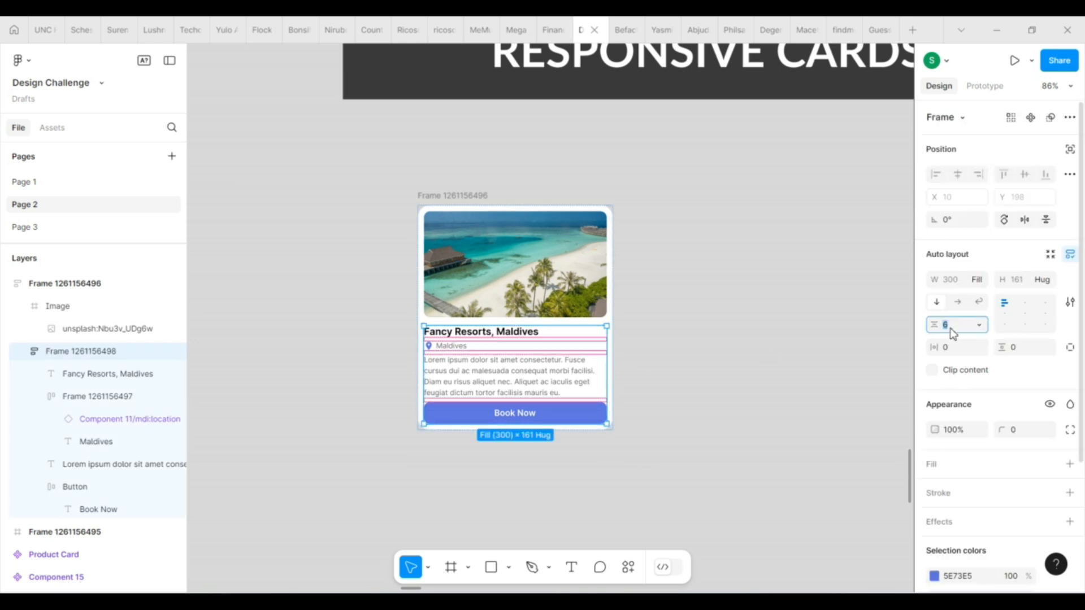
pyautogui.press('Return')
pyautogui.click(698, 417)
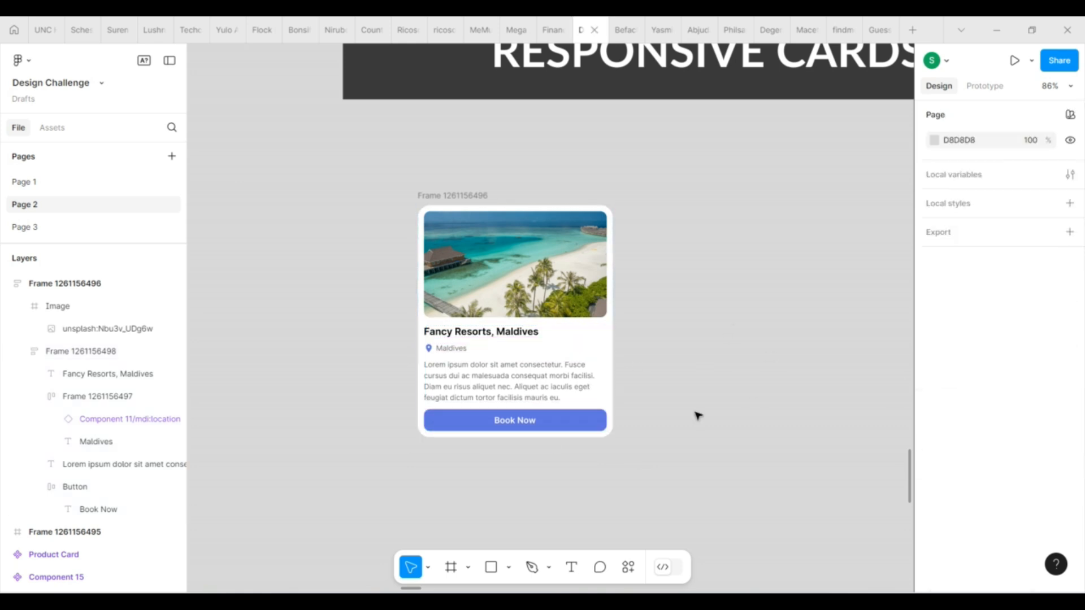
# Add a minimum width of 300 to the card's image frame, keeping its width set to fill container.
pyautogui.click(447, 195)
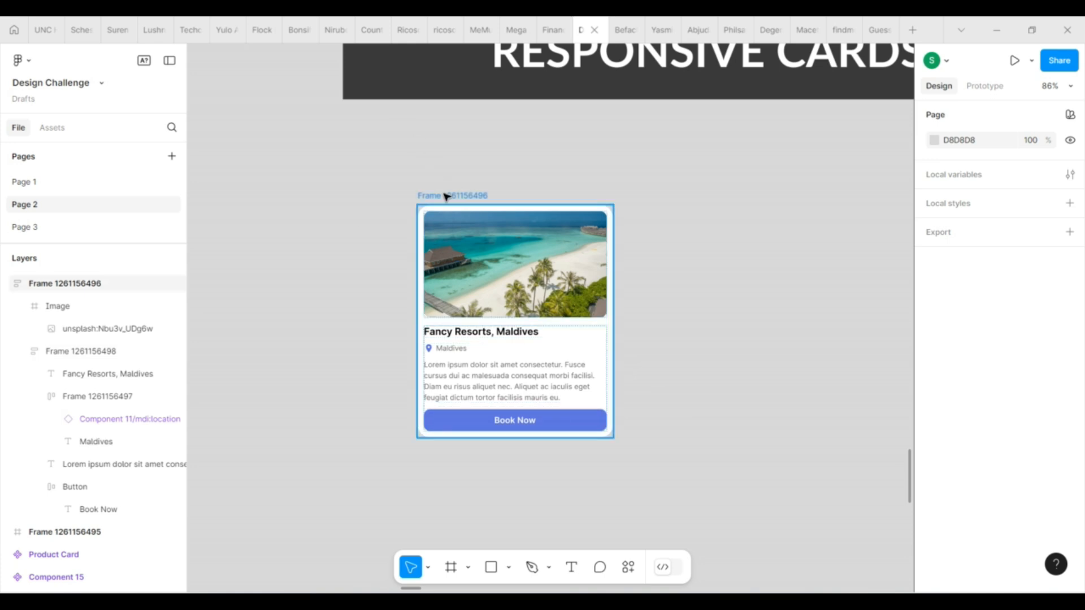
pyautogui.moveTo(624, 322); pyautogui.dragTo(578, 263)
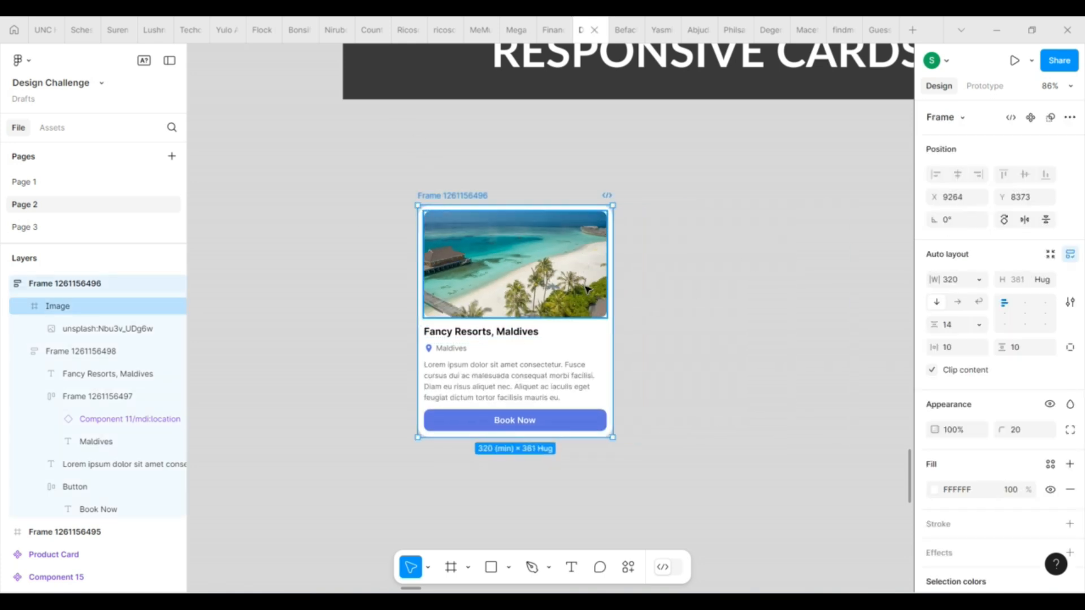
pyautogui.click(565, 266)
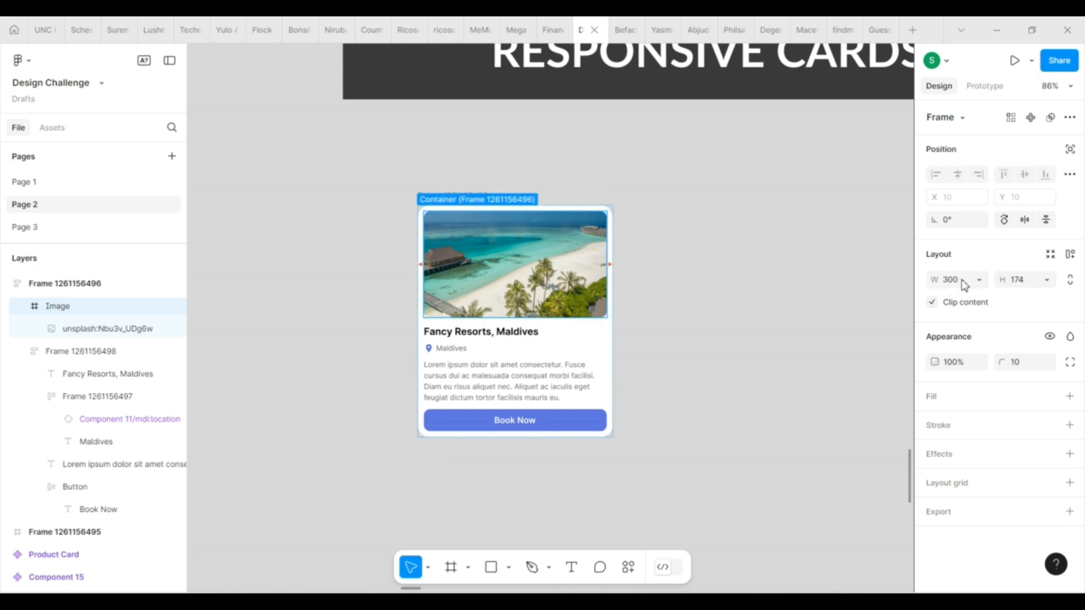
pyautogui.click(981, 281)
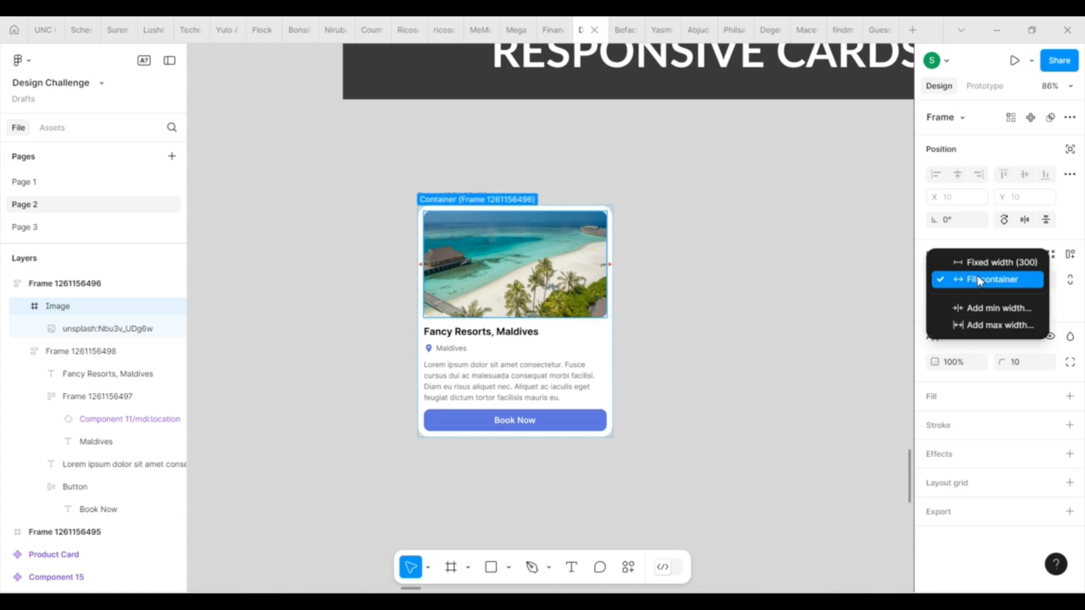
pyautogui.click(980, 309)
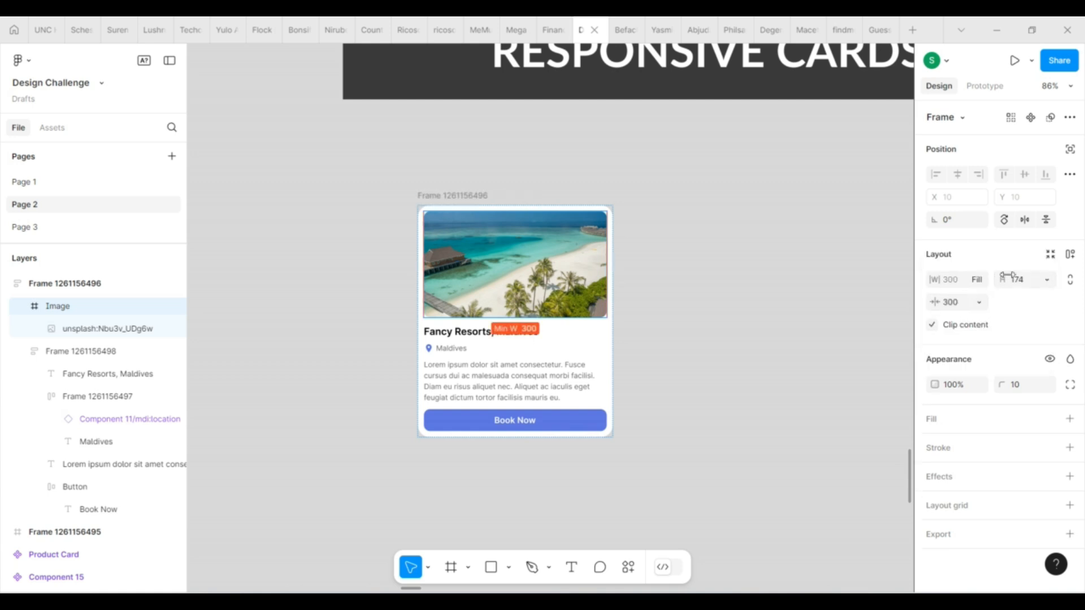
pyautogui.click(981, 281)
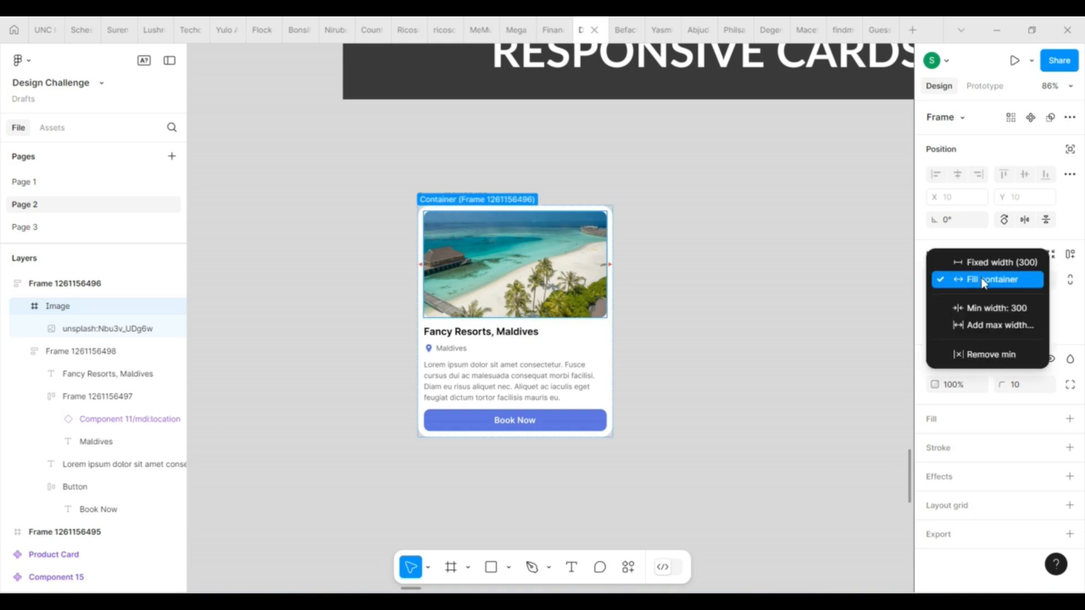
pyautogui.click(983, 281)
# Set the outer card frame's auto layout direction to wrap.
pyautogui.click(475, 196)
pyautogui.scroll(-3, 605, 337)
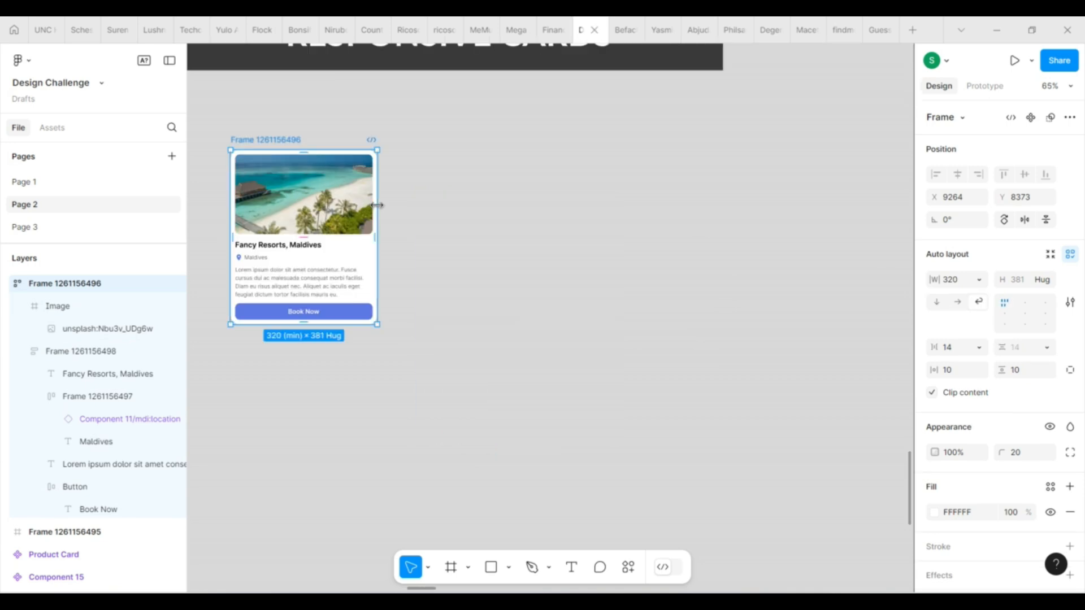
pyautogui.scroll(-3, 537, 223)
pyautogui.scroll(6, 405, 209)
# Add a minimum width of 300 to the text container holding the title, location, description and button.
pyautogui.click(409, 294)
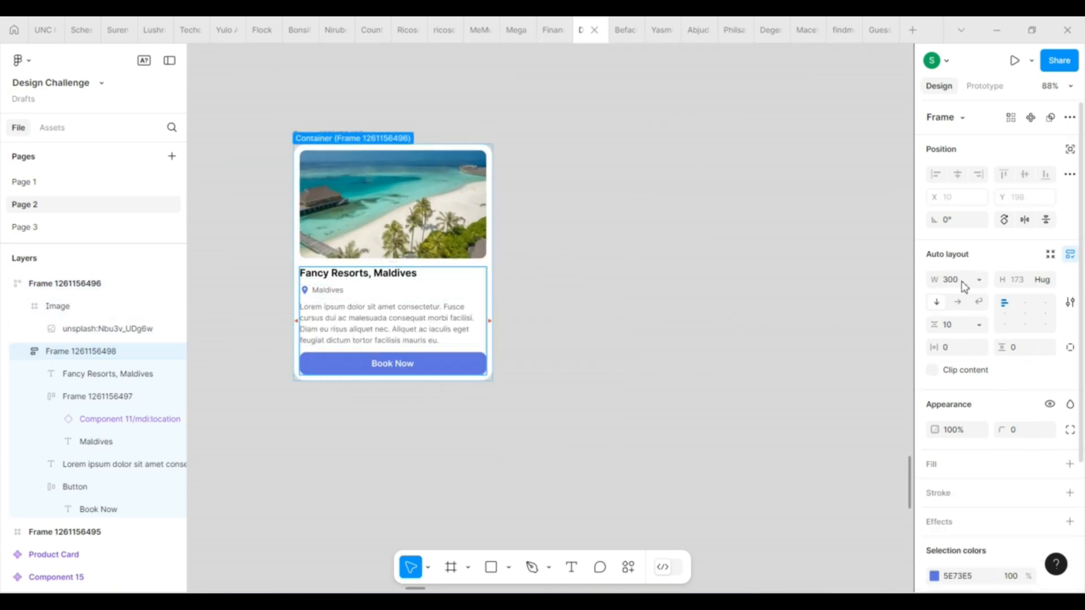
pyautogui.click(978, 280)
pyautogui.click(990, 318)
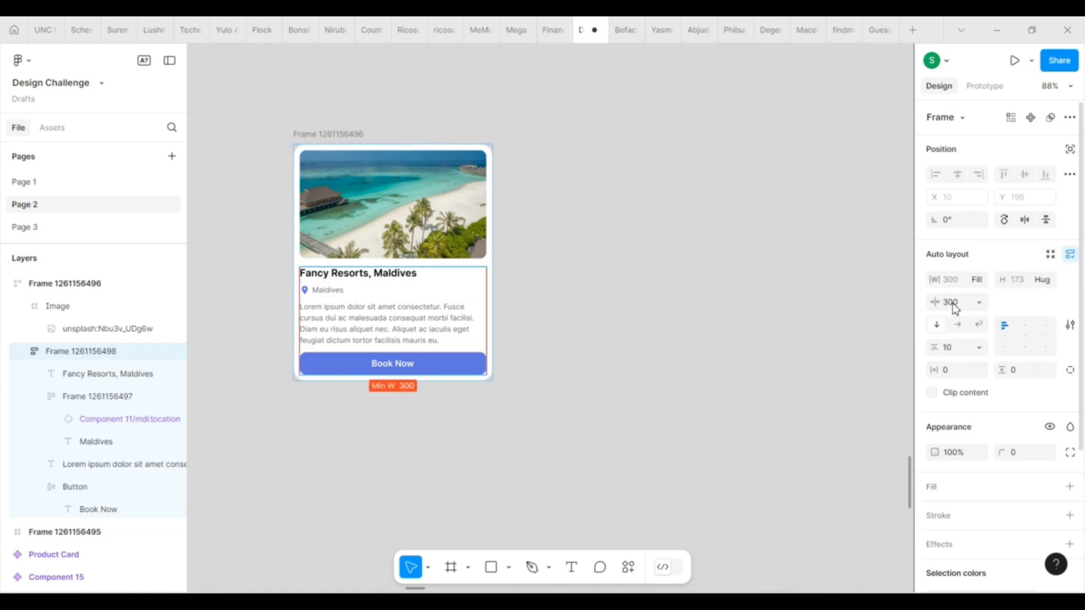
pyautogui.click(599, 364)
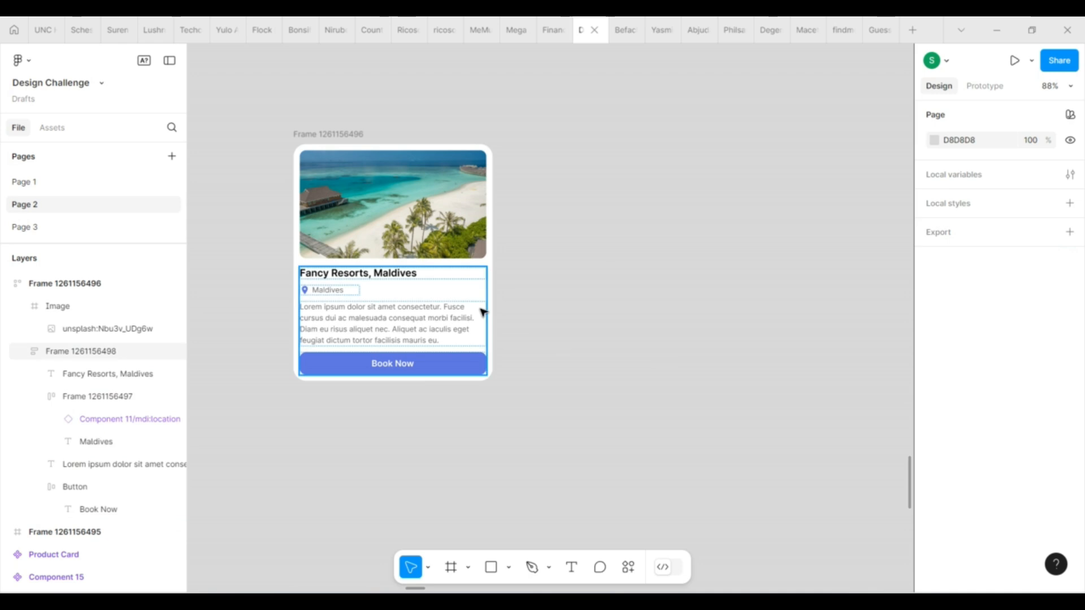
# Stretch the card to about 1159 wide and shrink it to about 749 to test how its content wraps.
pyautogui.click(339, 134)
pyautogui.moveTo(491, 252); pyautogui.dragTo(642, 206)
pyautogui.scroll(-3, 780, 210)
pyautogui.scroll(-2, 781, 210)
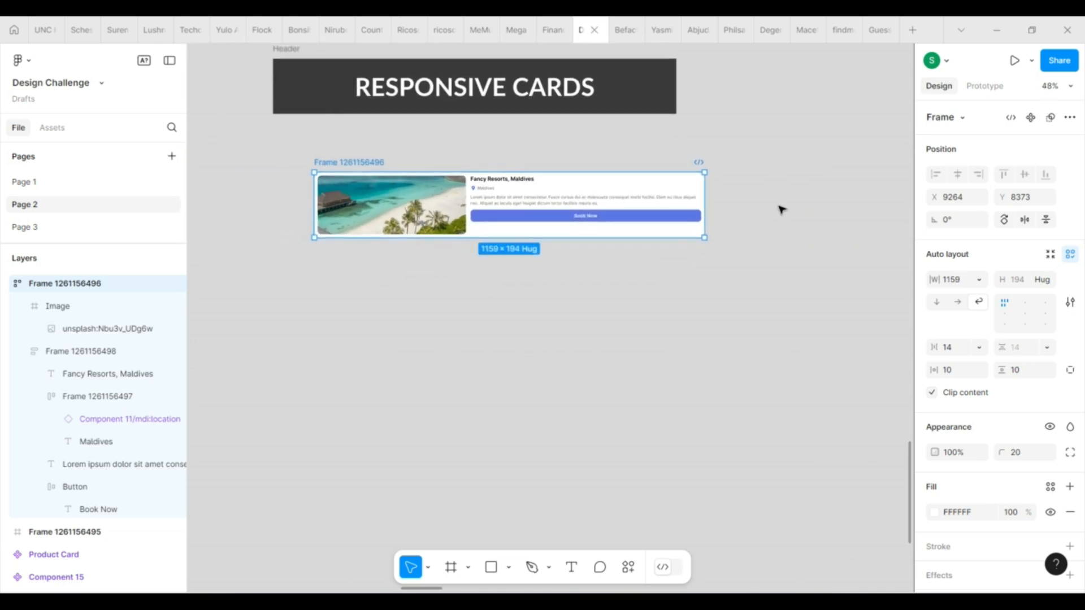
pyautogui.scroll(4, 525, 290)
pyautogui.scroll(-3, 526, 290)
pyautogui.scroll(1, 415, 293)
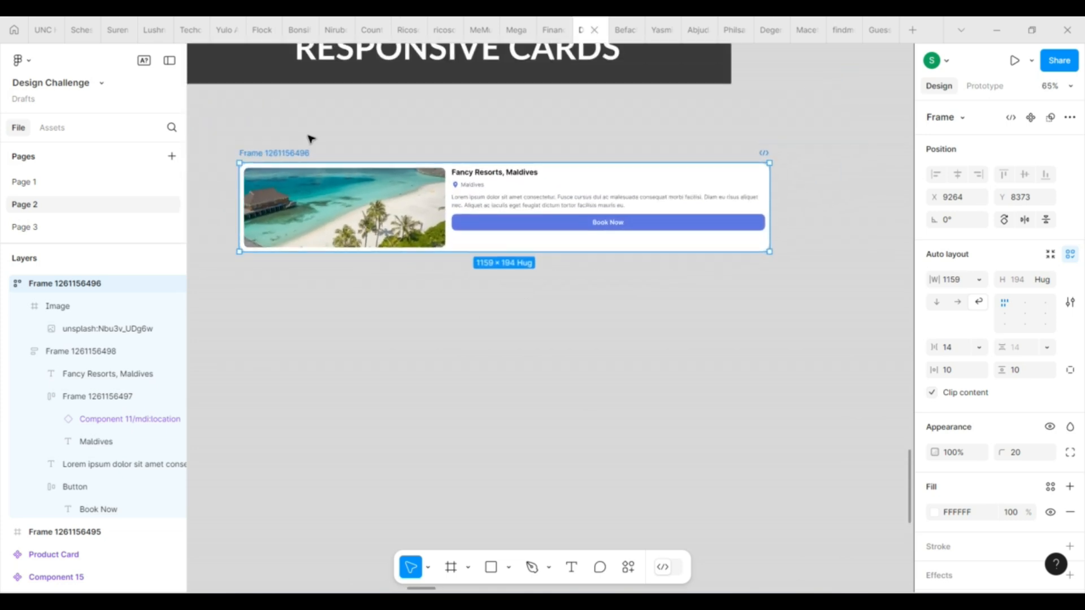
pyautogui.moveTo(771, 203); pyautogui.dragTo(582, 226)
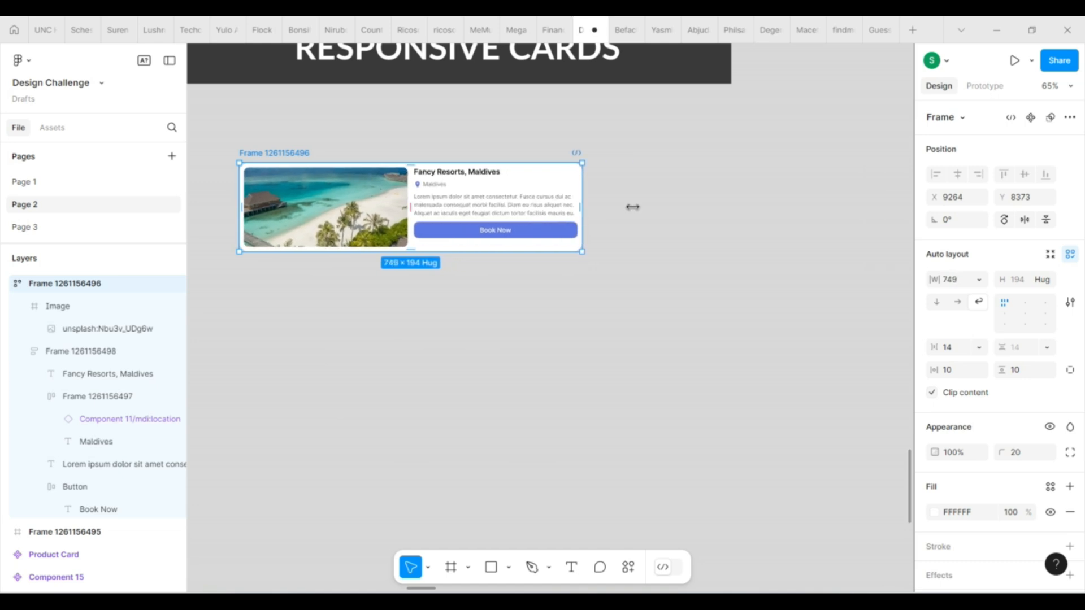
# Add a maximum width of 800 to the outer card frame.
pyautogui.click(981, 281)
pyautogui.click(1004, 342)
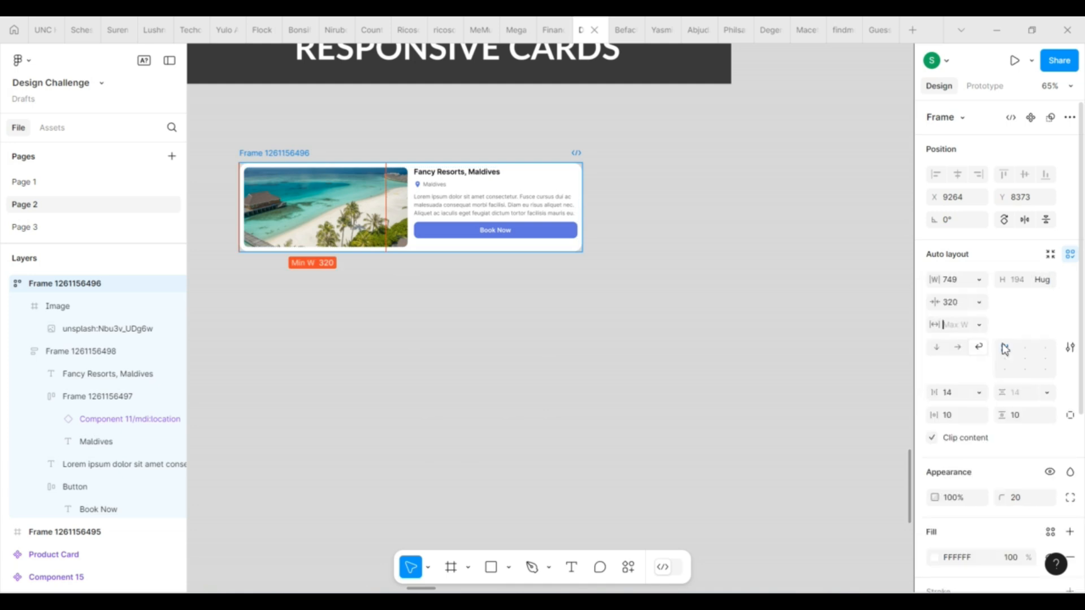
pyautogui.click(953, 280)
pyautogui.click(958, 327)
pyautogui.press('Return')
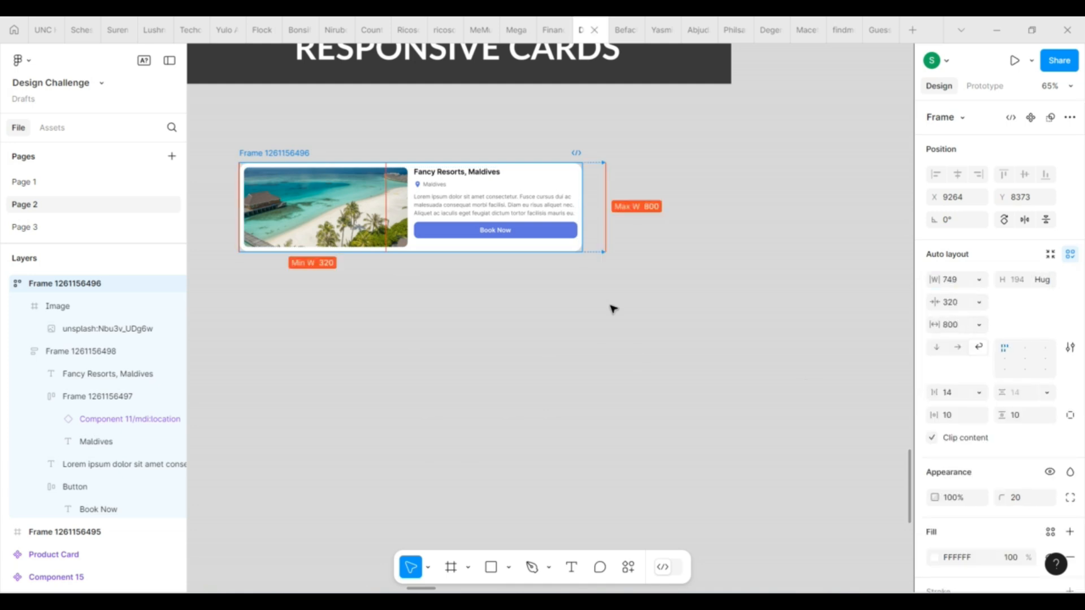
# Test the width limits by widening the card to its 800 maximum and narrowing it back to the stacked layout.
pyautogui.click(635, 298)
pyautogui.click(308, 153)
pyautogui.moveTo(582, 213); pyautogui.dragTo(620, 214)
pyautogui.scroll(-2, 701, 228)
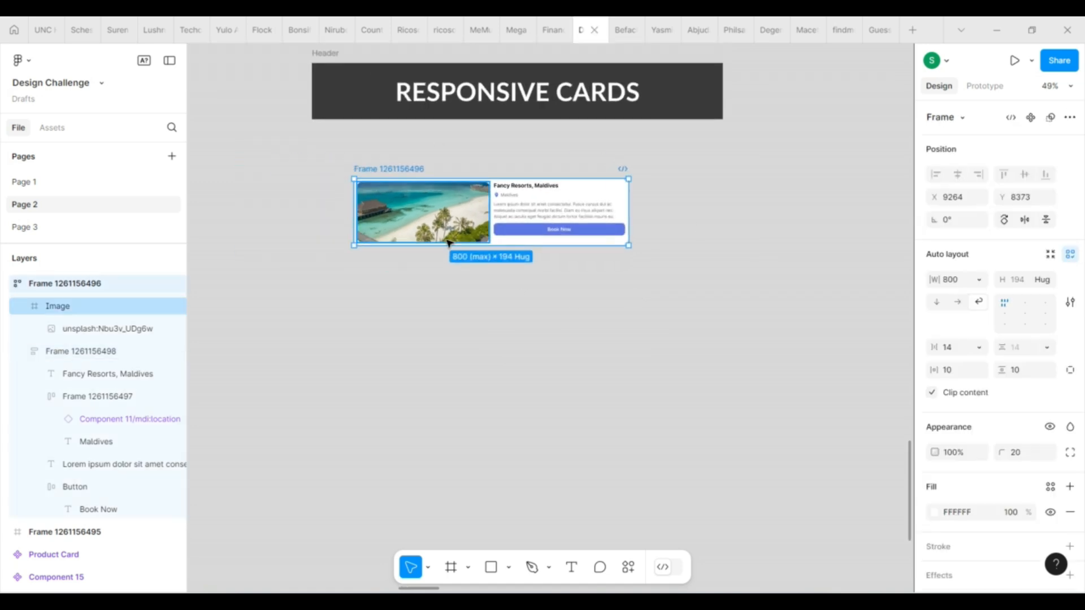
pyautogui.scroll(4, 450, 241)
pyautogui.scroll(-1, 449, 241)
pyautogui.moveTo(747, 189); pyautogui.dragTo(440, 242)
pyautogui.click(259, 237)
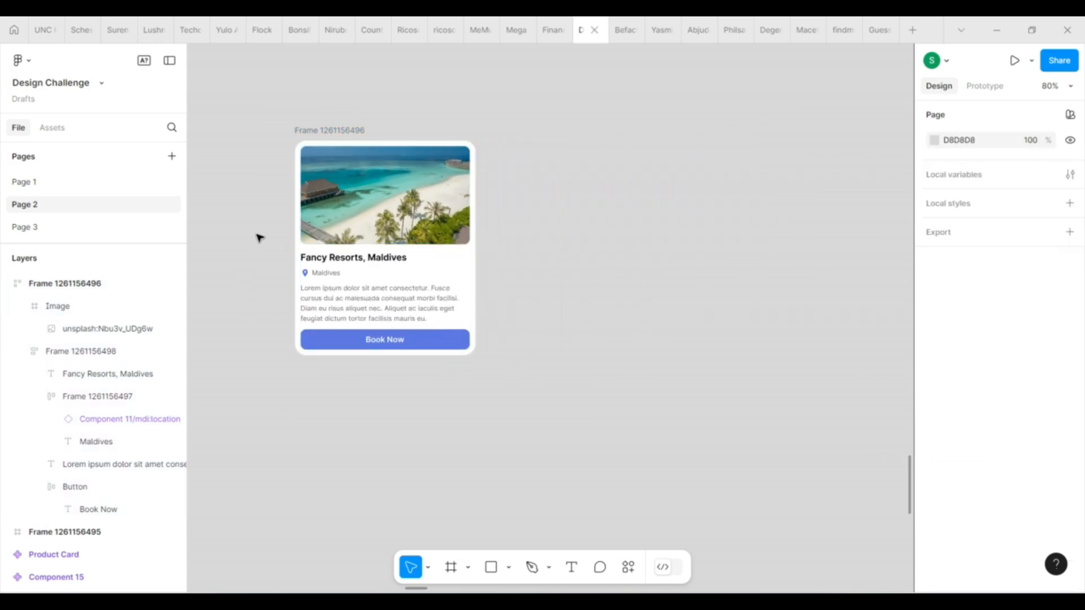
# Test the card's wrapping again by stretching it to its 800 maximum and shrinking it back to a stacked card.
pyautogui.scroll(3, 259, 237)
pyautogui.scroll(1, 616, 479)
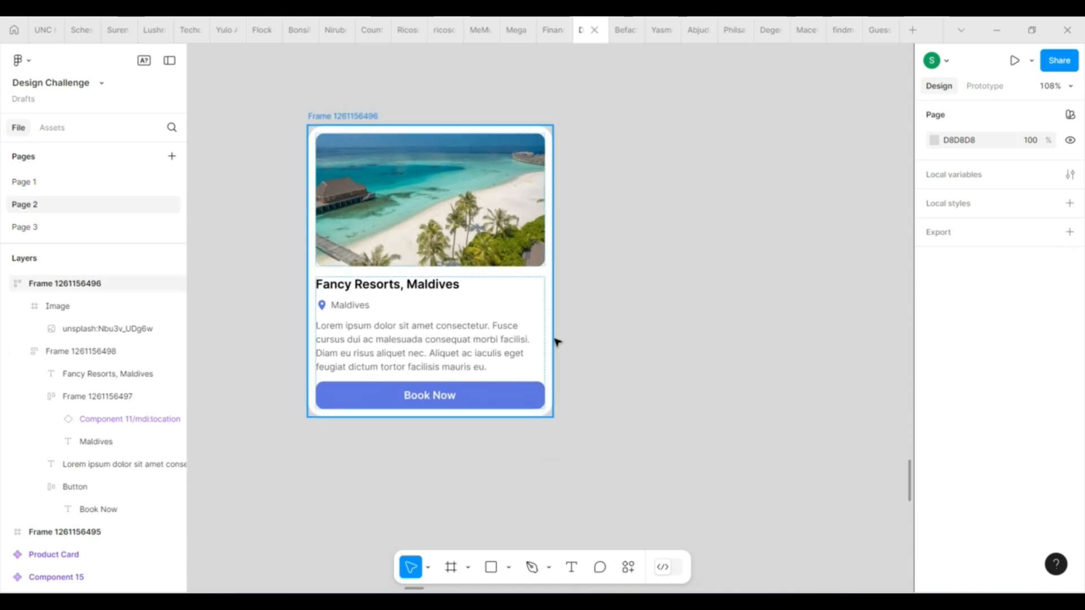
pyautogui.moveTo(557, 342); pyautogui.dragTo(848, 295)
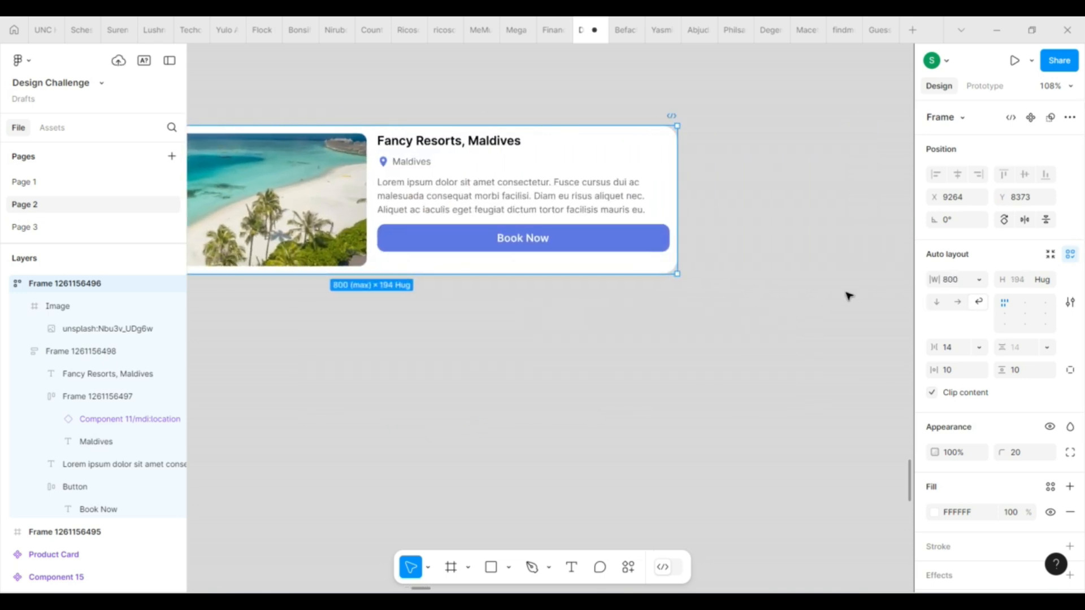
pyautogui.scroll(-3, 847, 296)
pyautogui.moveTo(728, 224); pyautogui.dragTo(398, 236)
pyautogui.click(405, 320)
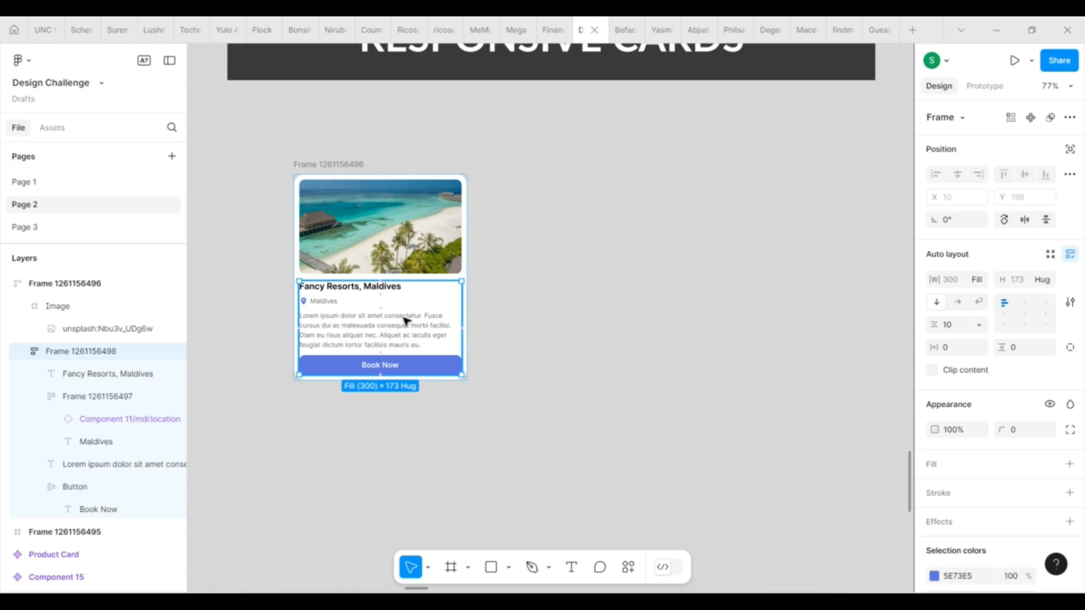
pyautogui.click(963, 281)
pyautogui.click(976, 281)
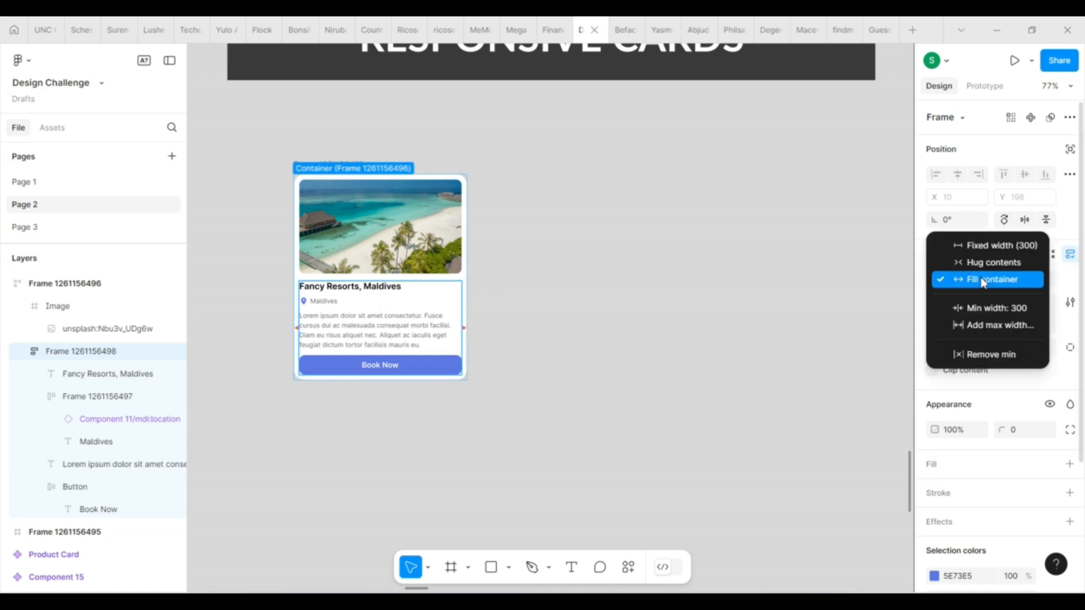
pyautogui.click(990, 335)
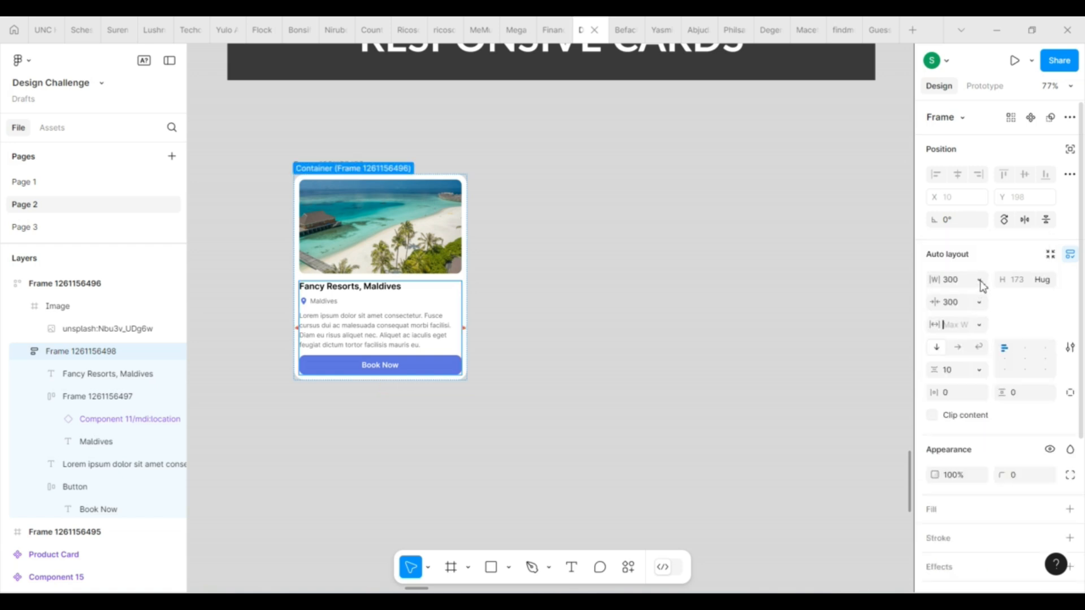
pyautogui.click(690, 339)
# Widen the card to its 800 maximum to view the image and text side by side.
pyautogui.click(466, 292)
pyautogui.moveTo(466, 292); pyautogui.dragTo(790, 209)
pyautogui.click(613, 247)
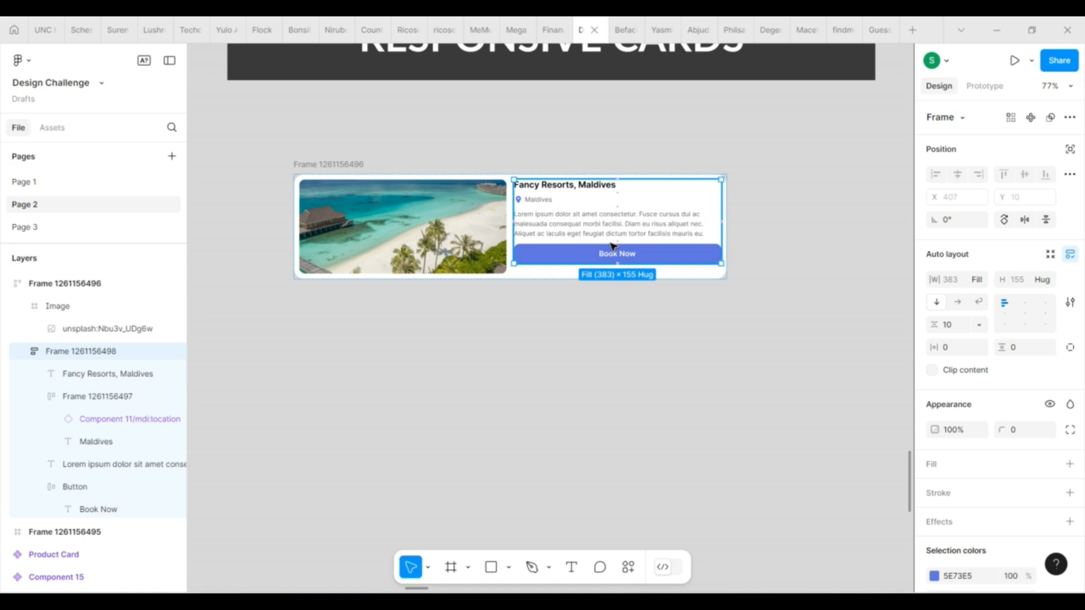
pyautogui.click(719, 283)
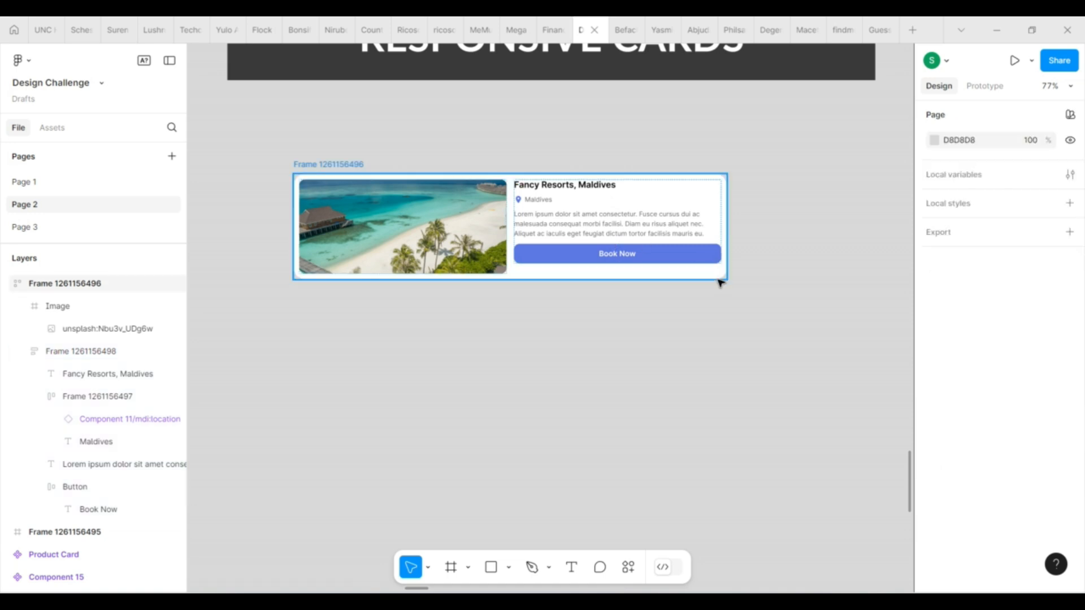
pyautogui.click(728, 260)
# Add a maximum width of 383 to the text container holding the title, location, description and button.
pyautogui.click(642, 234)
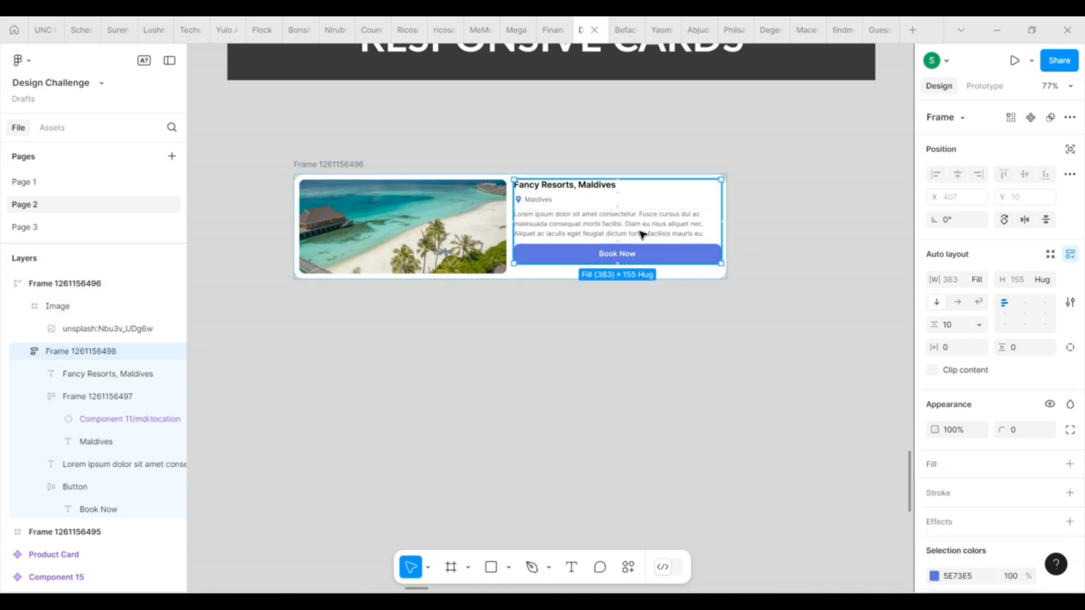
pyautogui.click(979, 280)
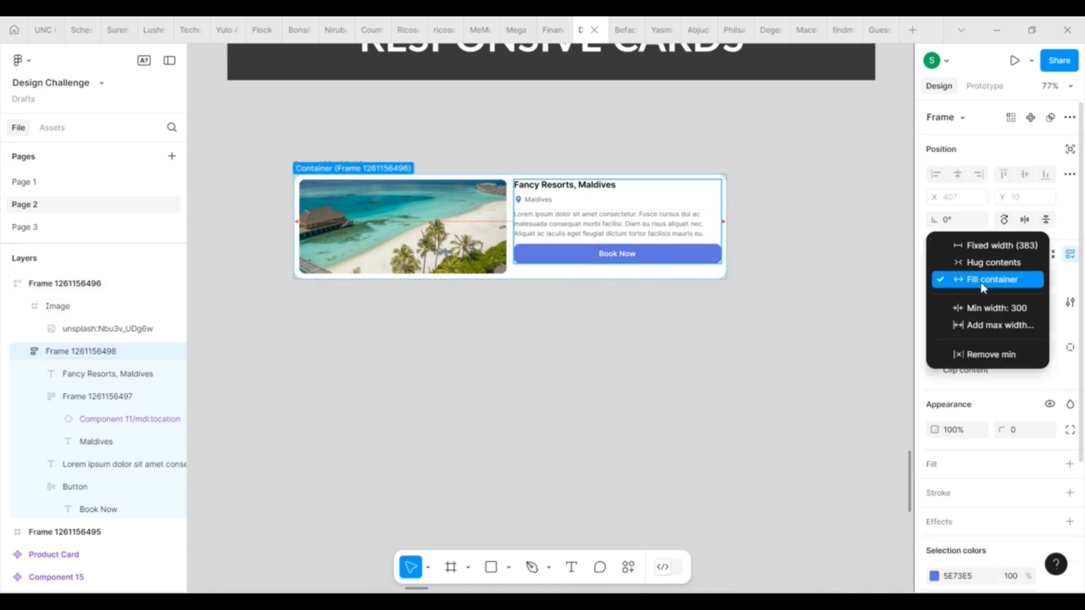
pyautogui.click(995, 328)
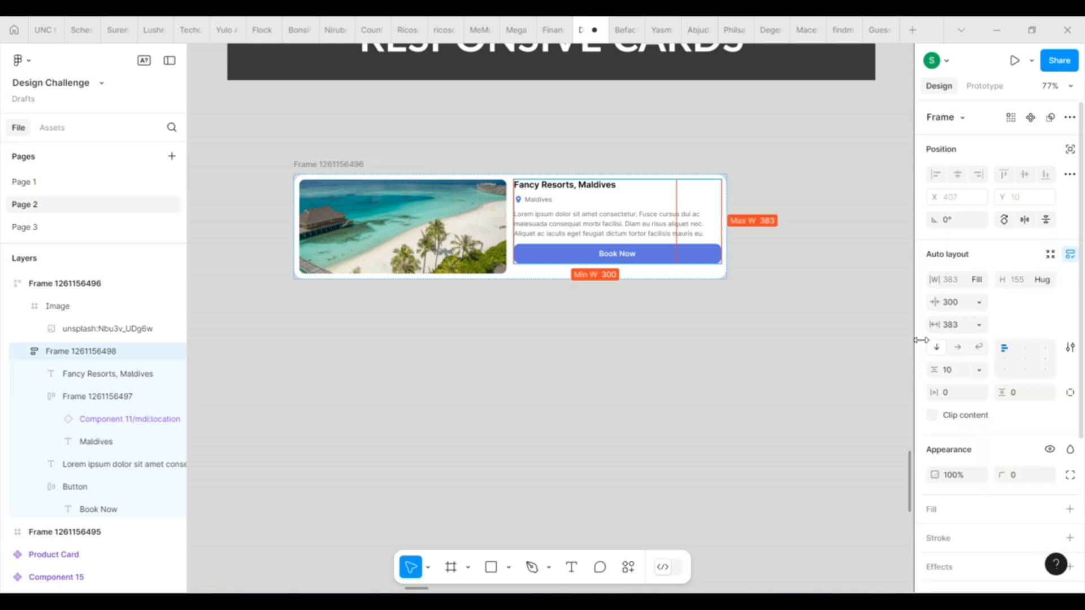
pyautogui.click(815, 378)
# Test narrowing the outer card frame and undo that resize.
pyautogui.click(350, 164)
pyautogui.moveTo(629, 220); pyautogui.dragTo(441, 234)
pyautogui.hotkey('ctrl', 'z')
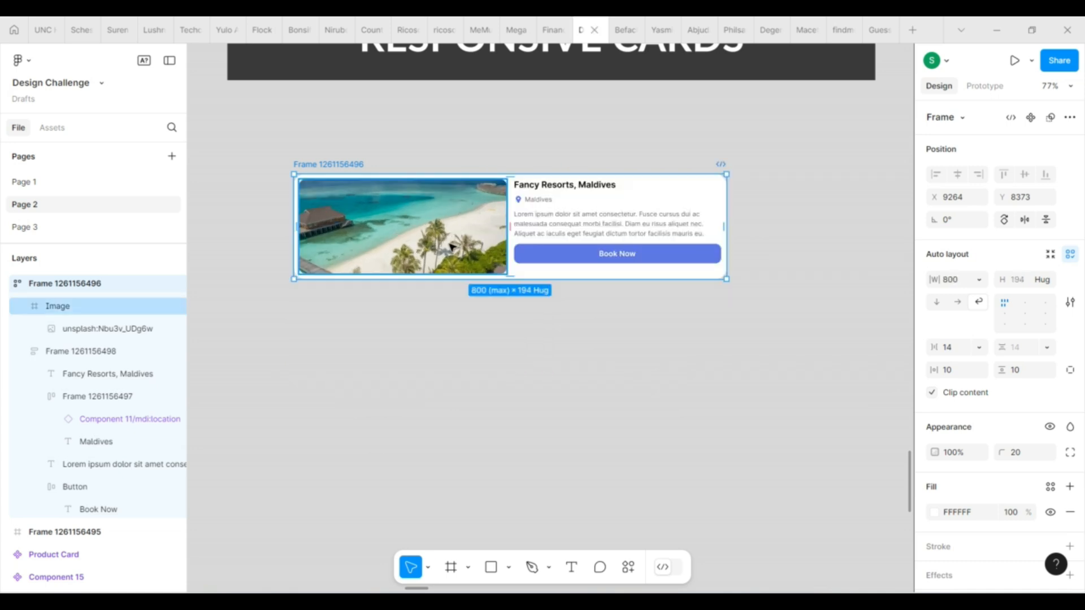
# Set the maximum width of the card's image frame to 360.
pyautogui.click(452, 247)
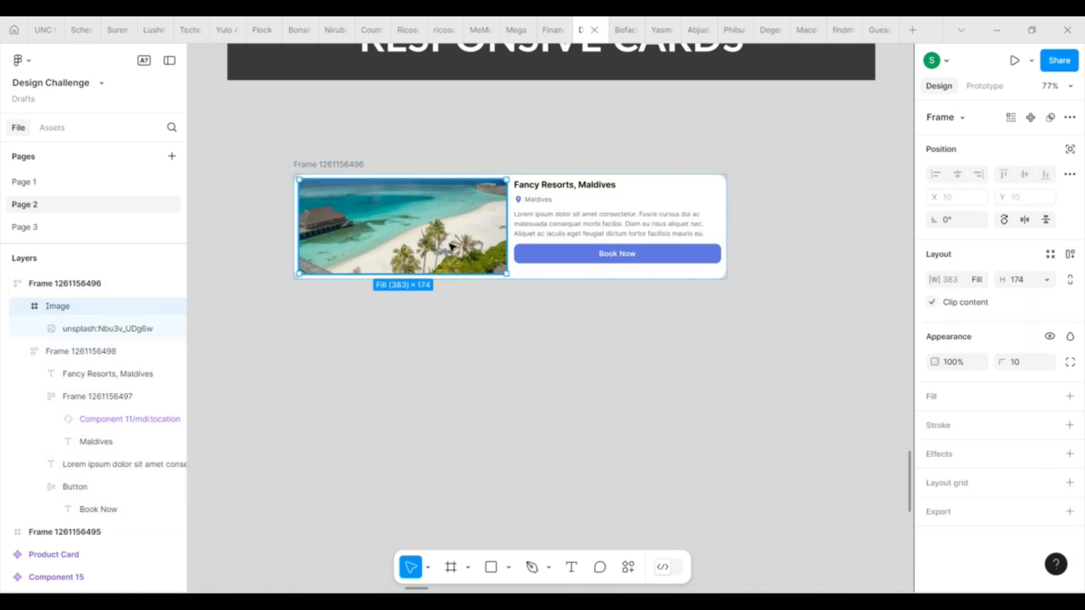
pyautogui.click(982, 279)
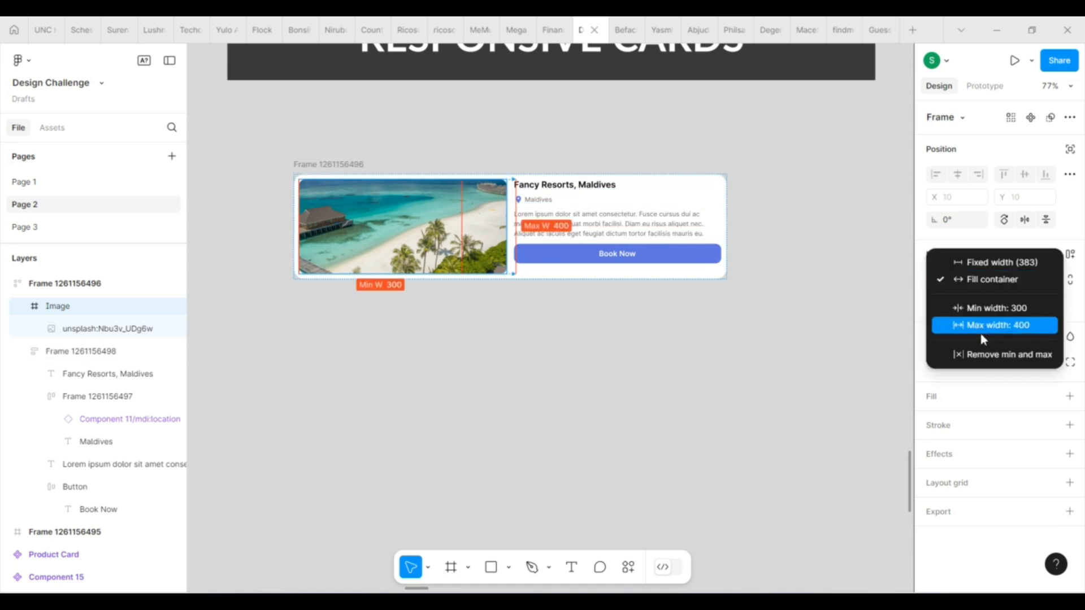
pyautogui.click(986, 326)
pyautogui.write('360')
pyautogui.press('Return')
pyautogui.click(633, 341)
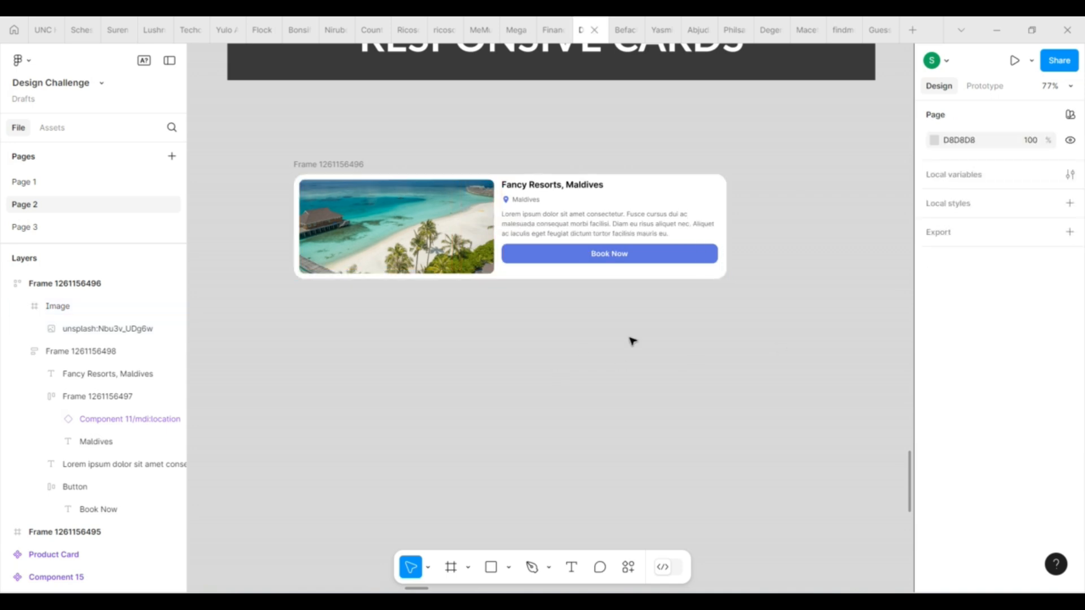
# Test the wrapping by narrowing the card to about 512 wide, widening it again and narrowing it to its 320 minimum.
pyautogui.click(593, 211)
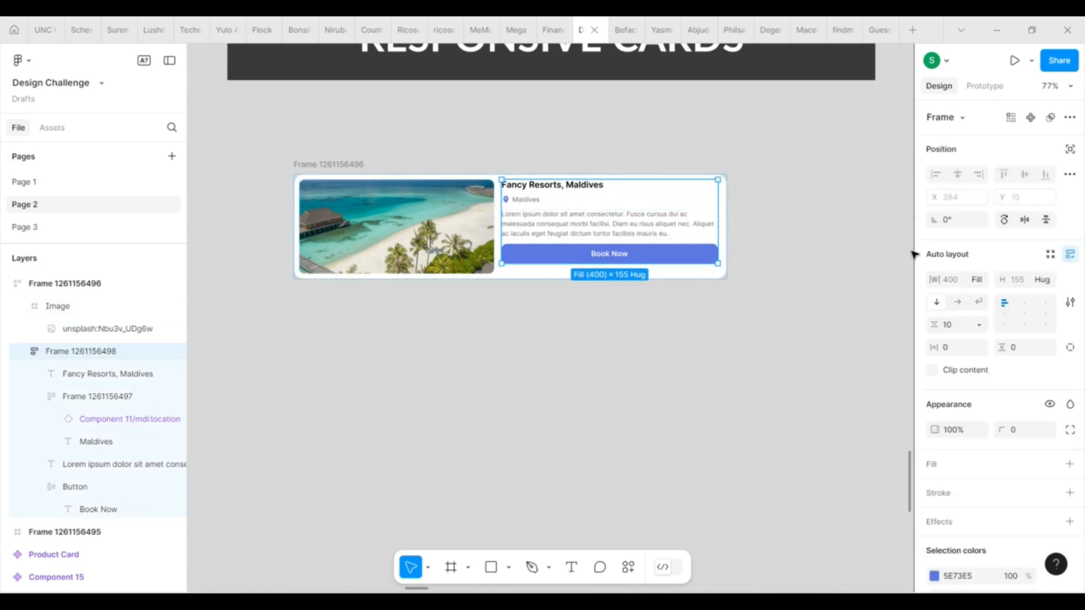
pyautogui.click(693, 317)
pyautogui.click(320, 167)
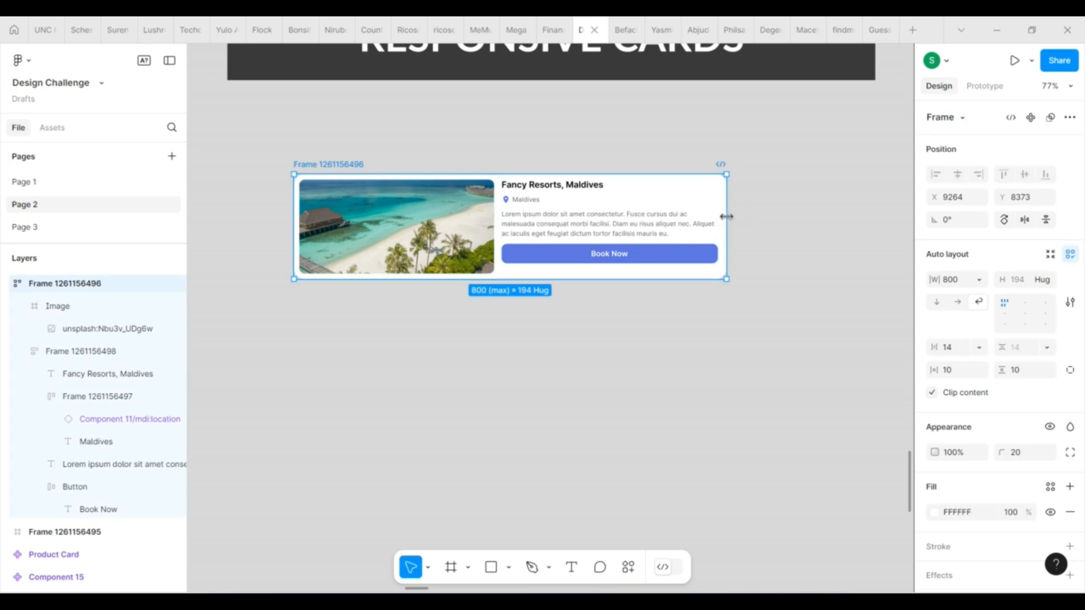
pyautogui.moveTo(726, 217); pyautogui.dragTo(571, 237)
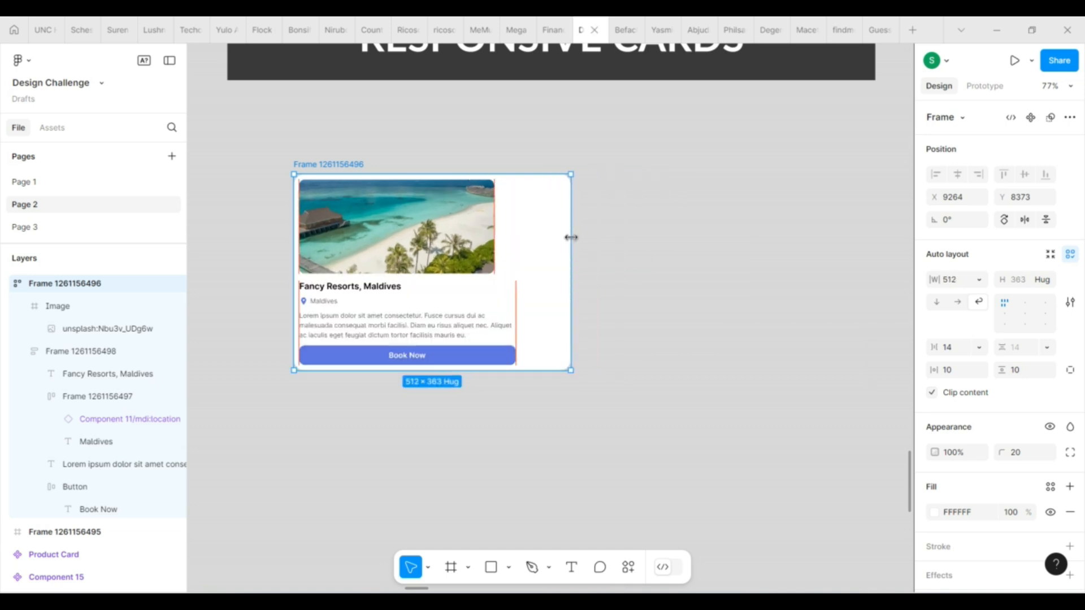
pyautogui.moveTo(571, 237); pyautogui.dragTo(791, 229)
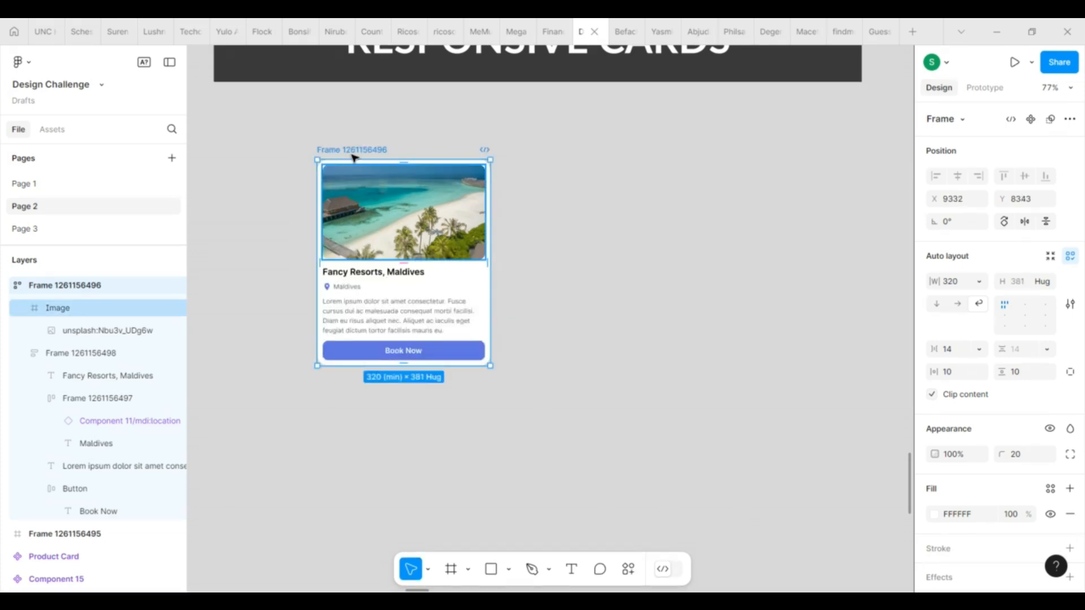
pyautogui.moveTo(616, 207); pyautogui.dragTo(455, 246)
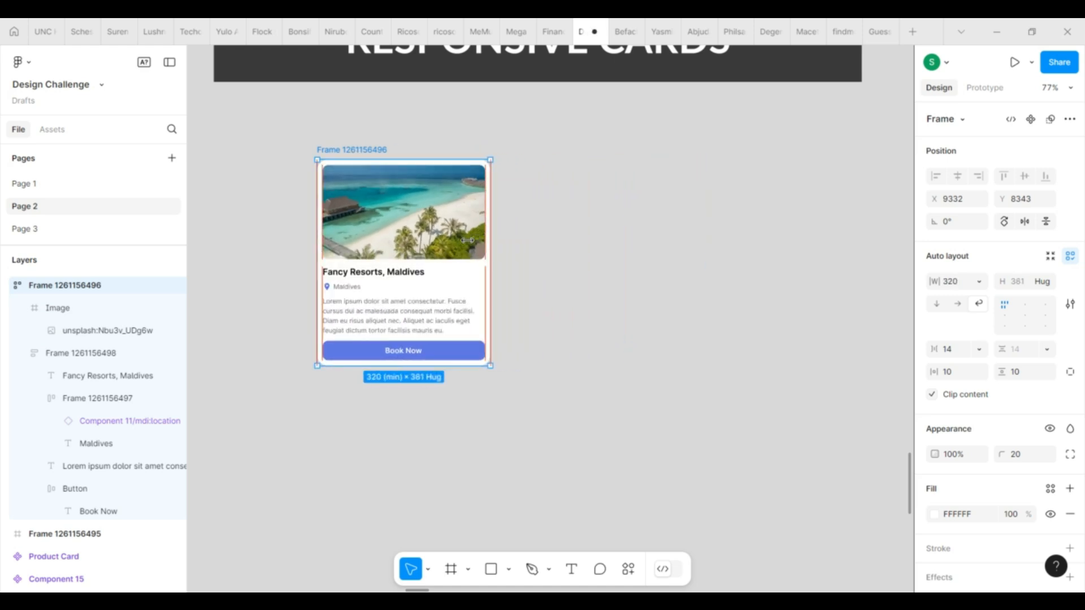
# Remove the maximum width from the image frame, keeping its minimum width of 300.
pyautogui.click(389, 246)
pyautogui.click(980, 283)
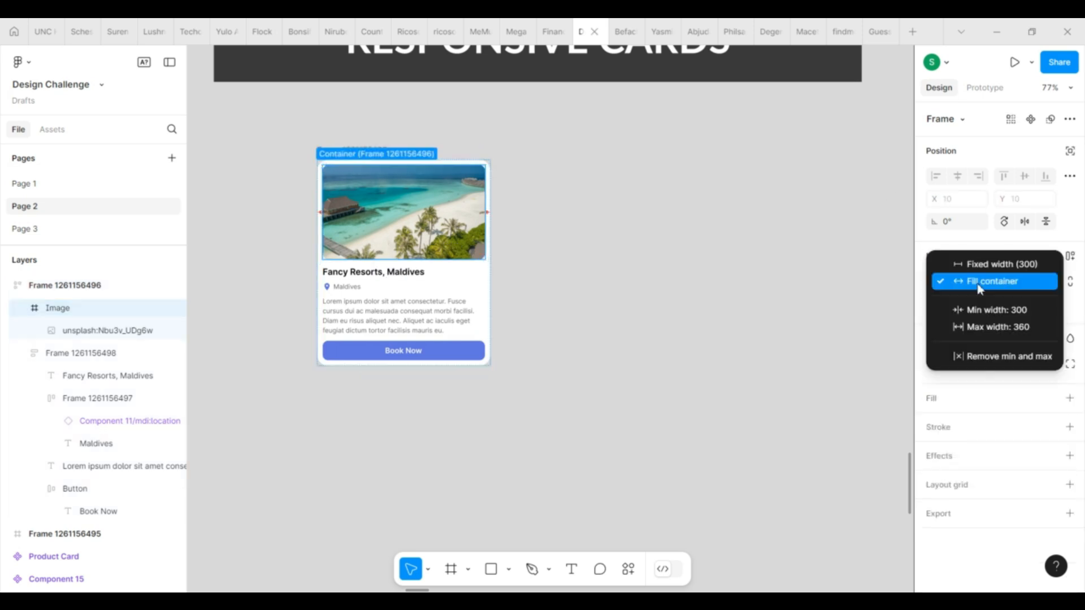
pyautogui.click(997, 327)
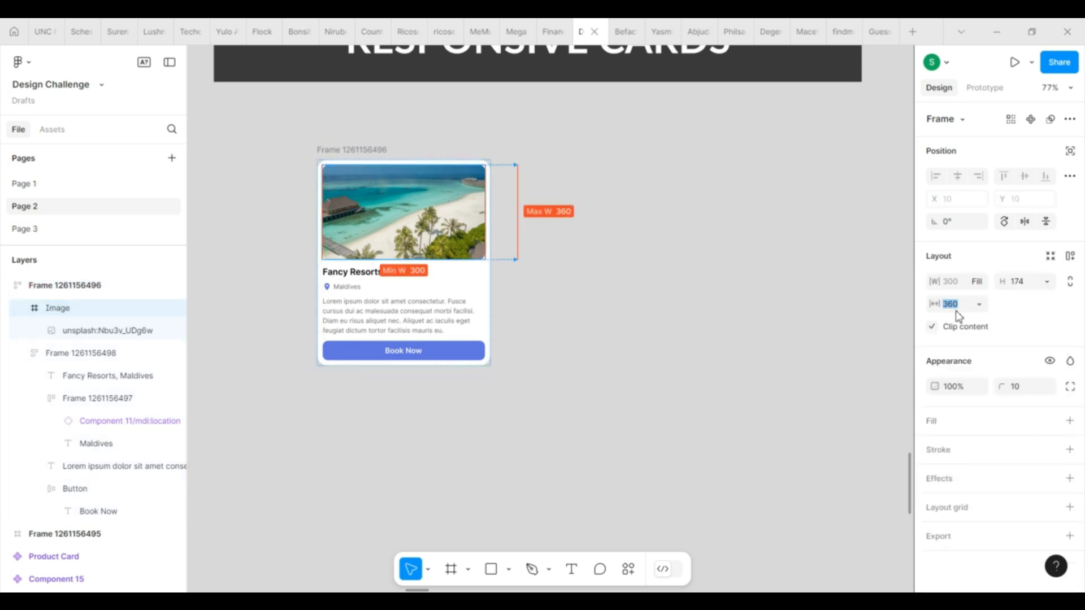
pyautogui.click(622, 320)
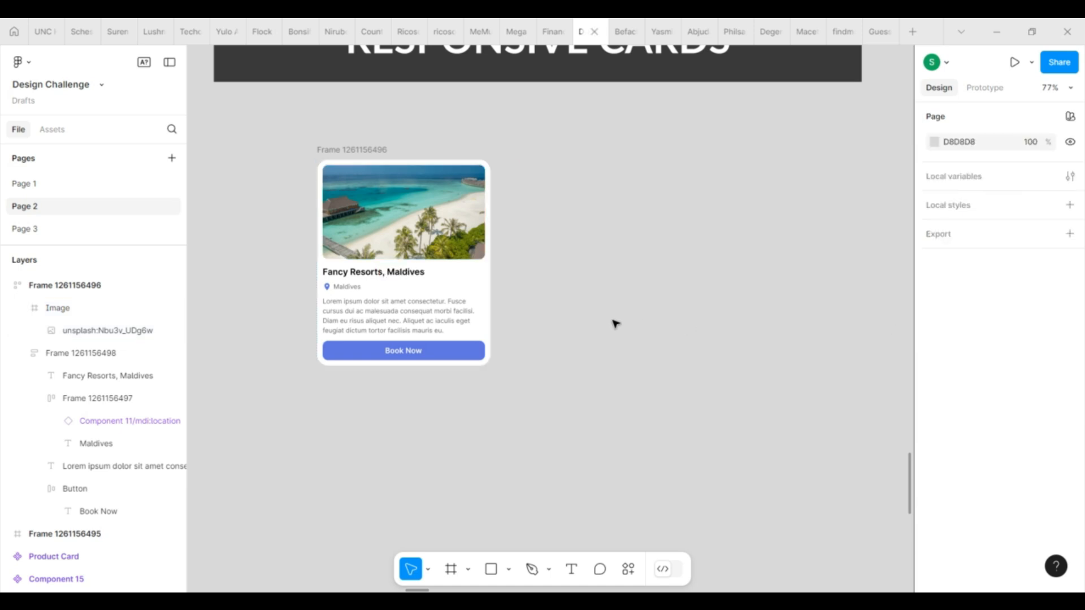
# Examine the minimum and maximum width settings of the outer card frame, the text container and the image frame.
pyautogui.click(364, 149)
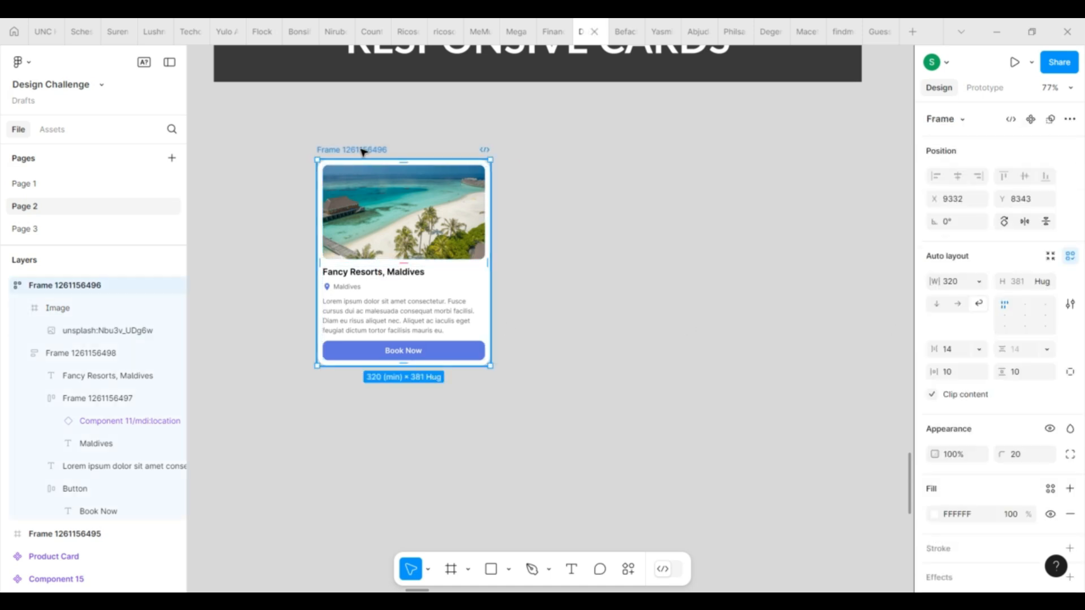
pyautogui.click(979, 282)
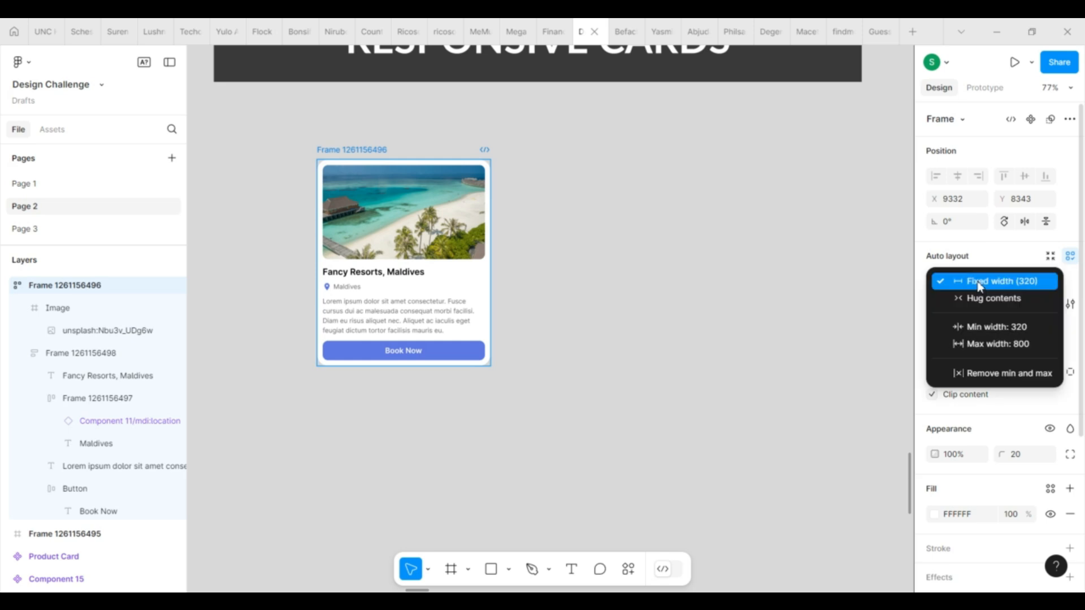
pyautogui.click(743, 410)
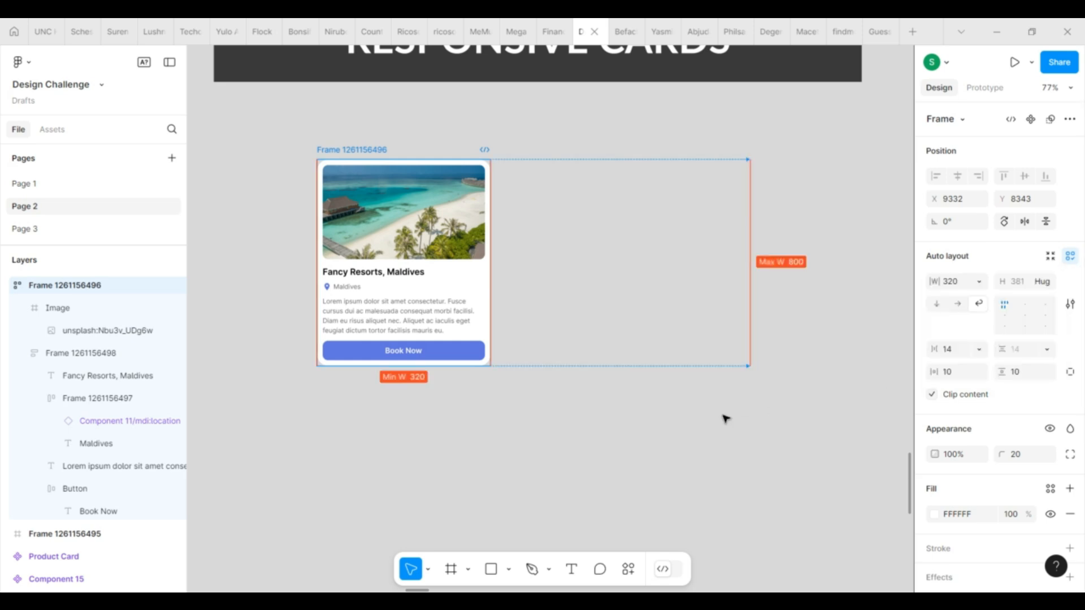
pyautogui.click(523, 467)
pyautogui.click(367, 151)
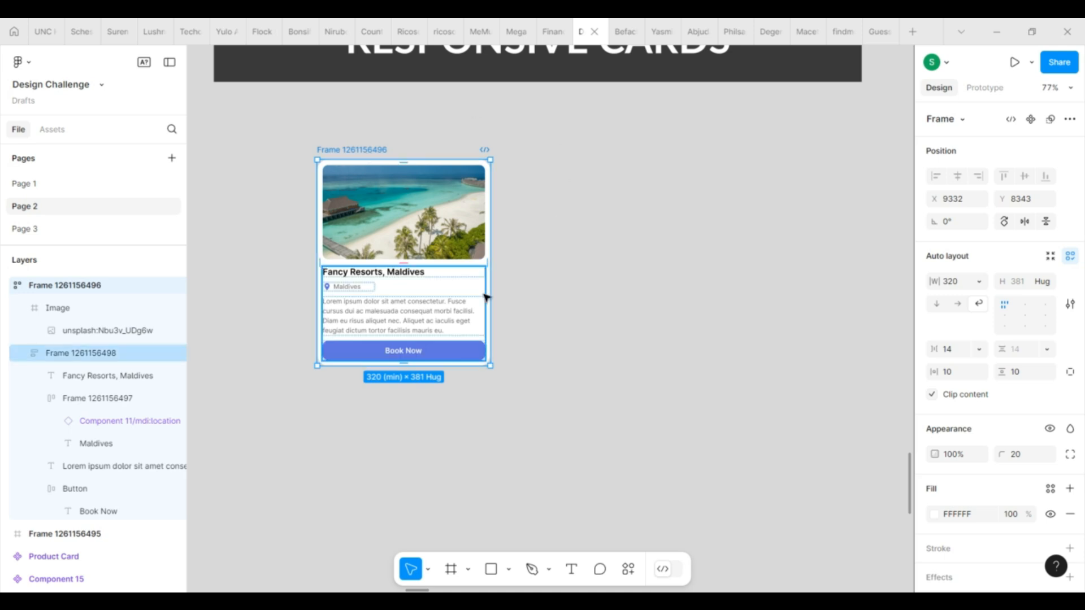
pyautogui.click(473, 301)
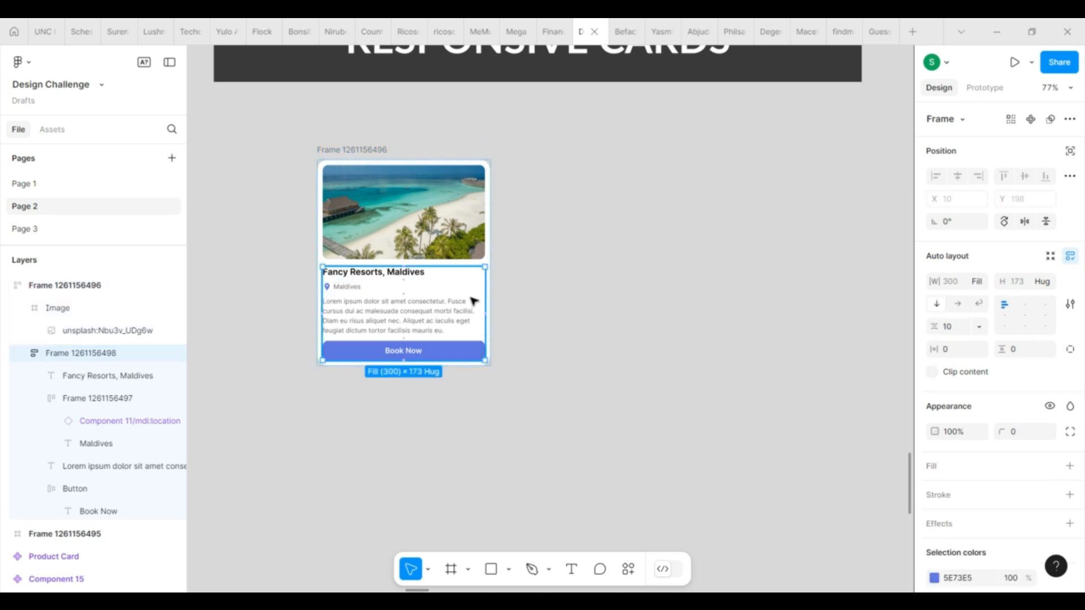
pyautogui.click(981, 286)
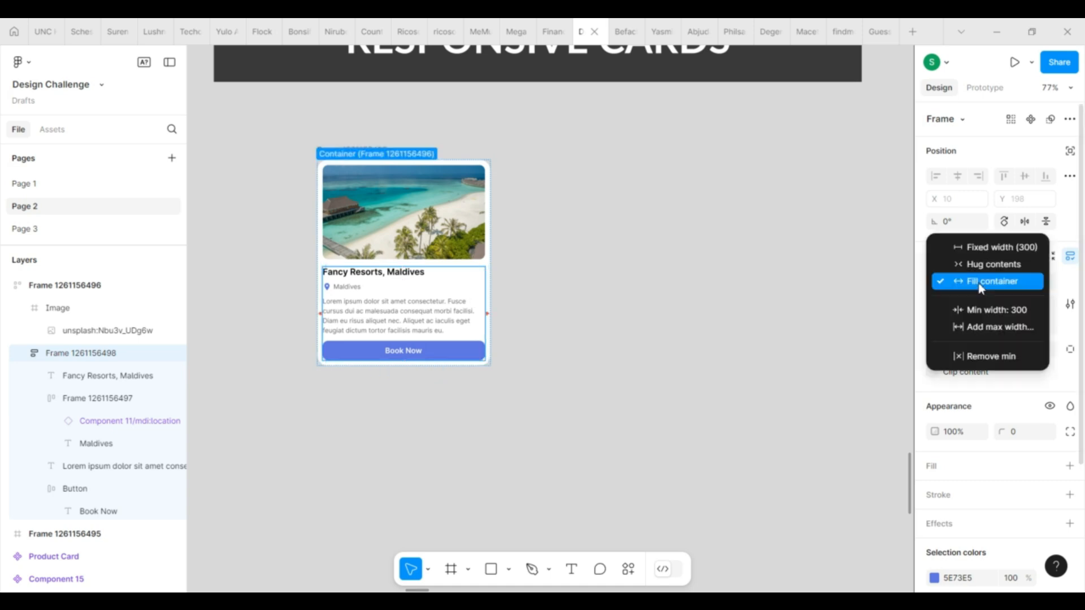
pyautogui.click(667, 342)
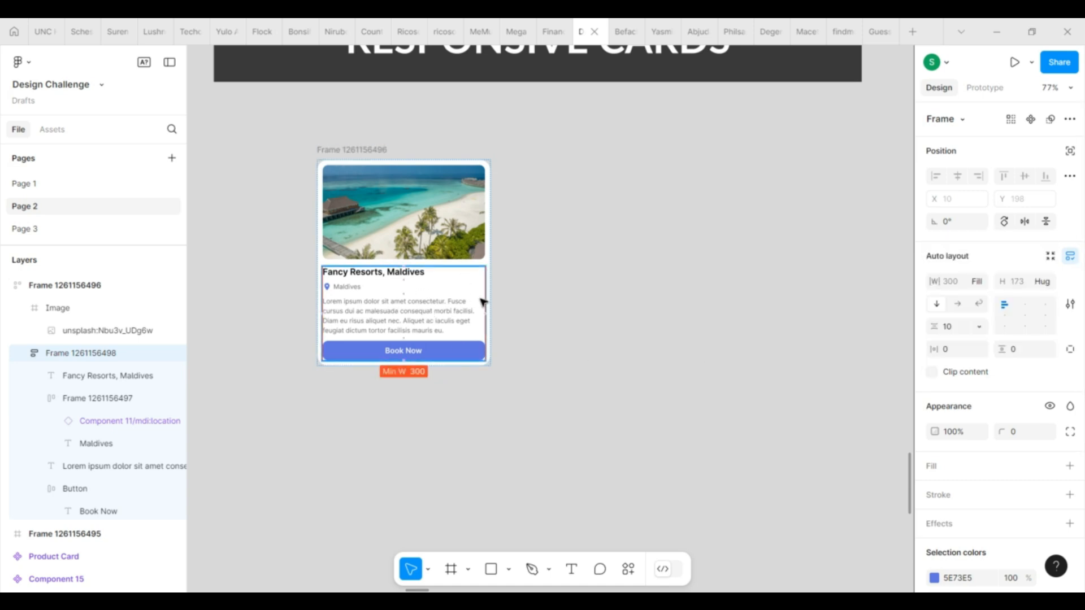
pyautogui.click(402, 199)
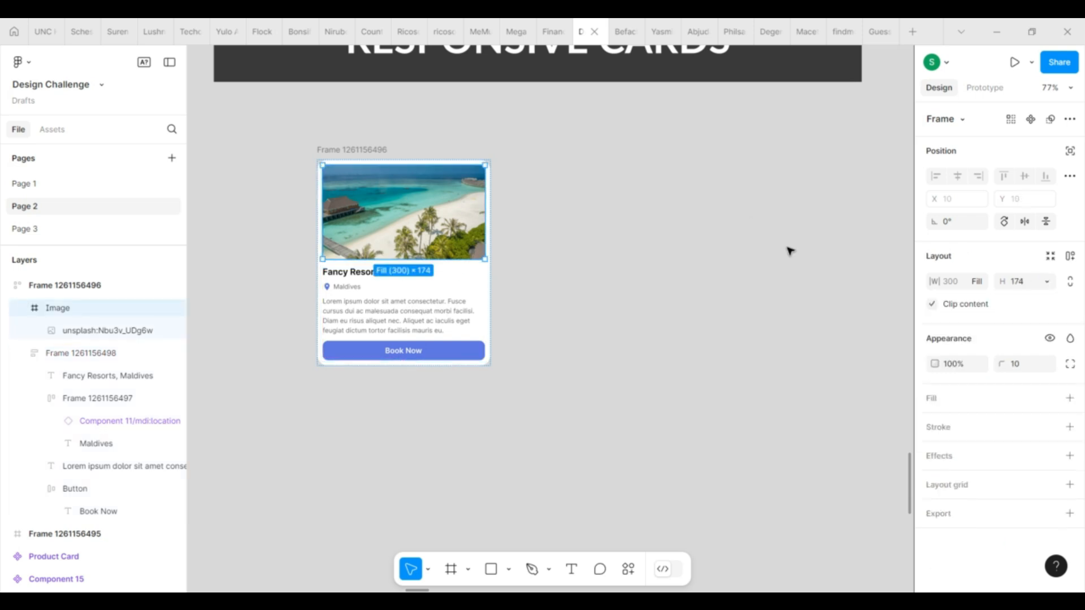
pyautogui.click(979, 281)
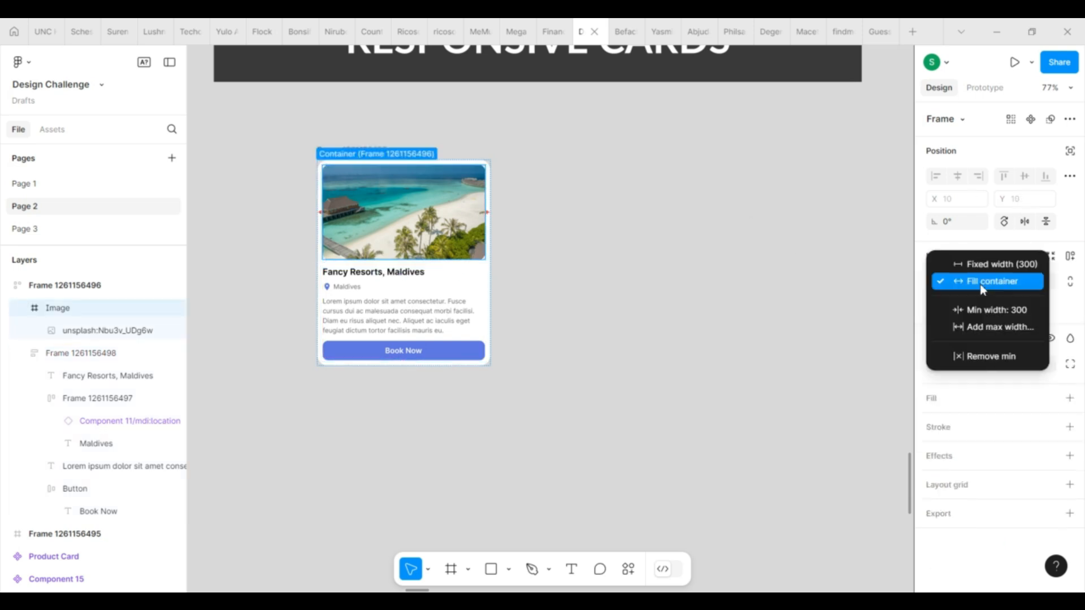
pyautogui.click(844, 333)
# Test the responsive card by widening it to about 599, on to its 800 maximum, and narrowing it back to its 320 minimum.
pyautogui.click(371, 148)
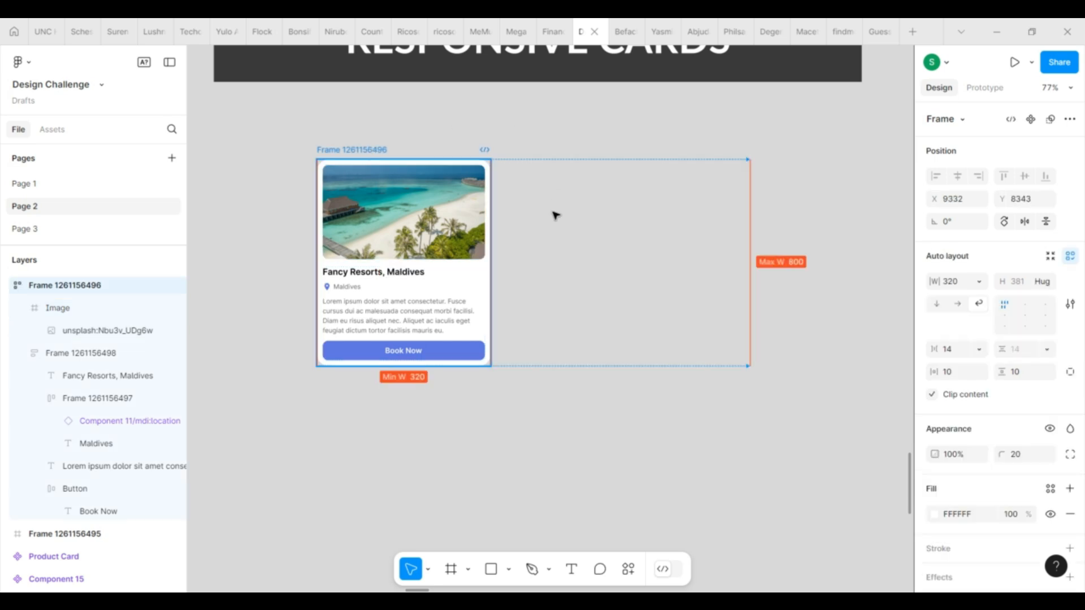
pyautogui.moveTo(490, 258); pyautogui.dragTo(642, 196)
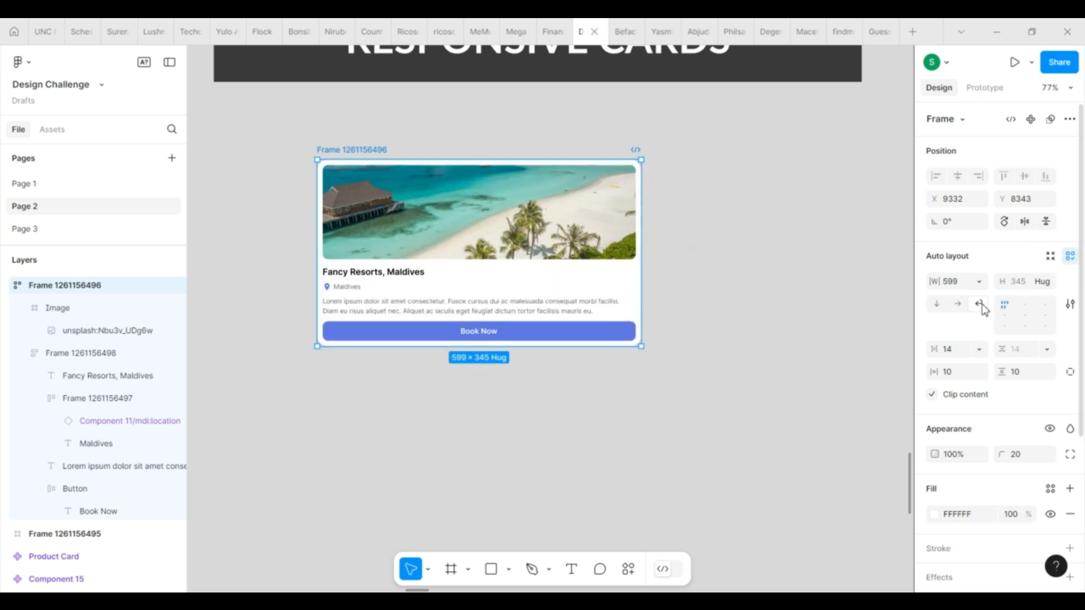
pyautogui.moveTo(647, 264); pyautogui.dragTo(774, 214)
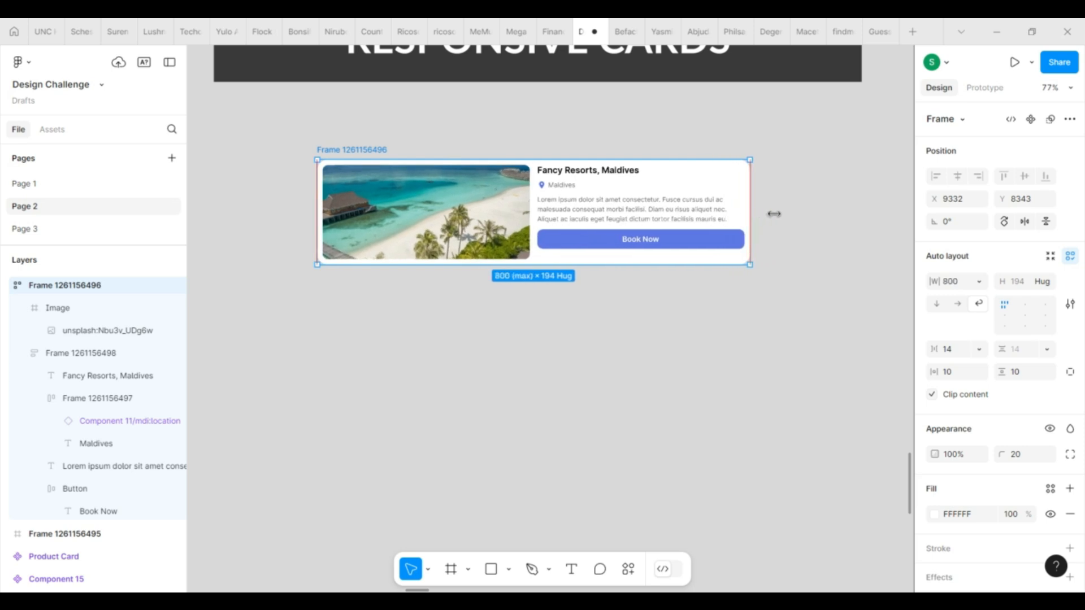
pyautogui.click(638, 236)
pyautogui.click(472, 249)
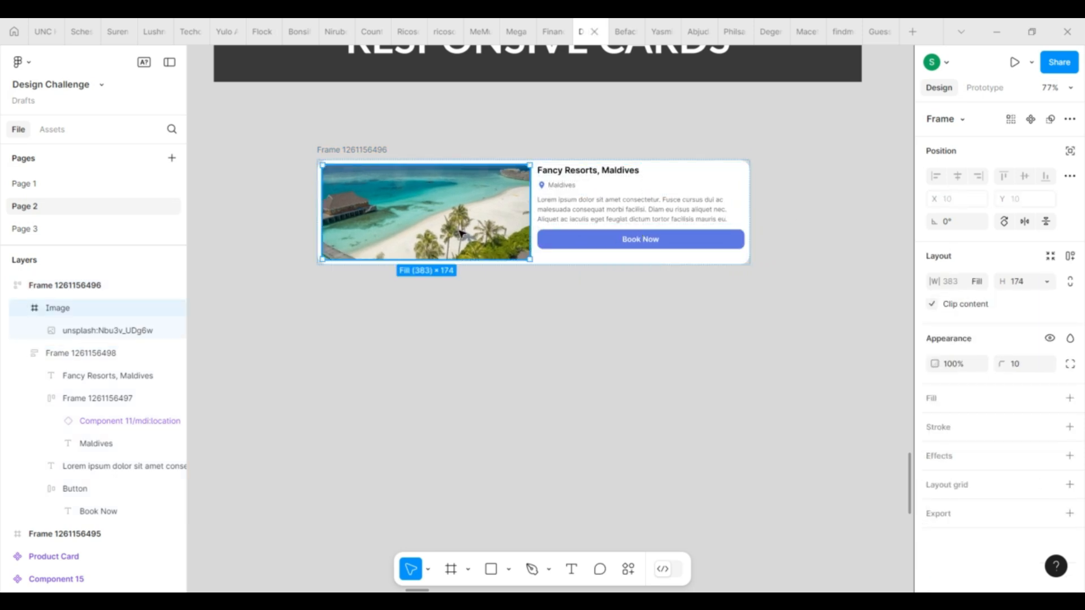
pyautogui.press('Escape')
pyautogui.moveTo(748, 224); pyautogui.dragTo(445, 242)
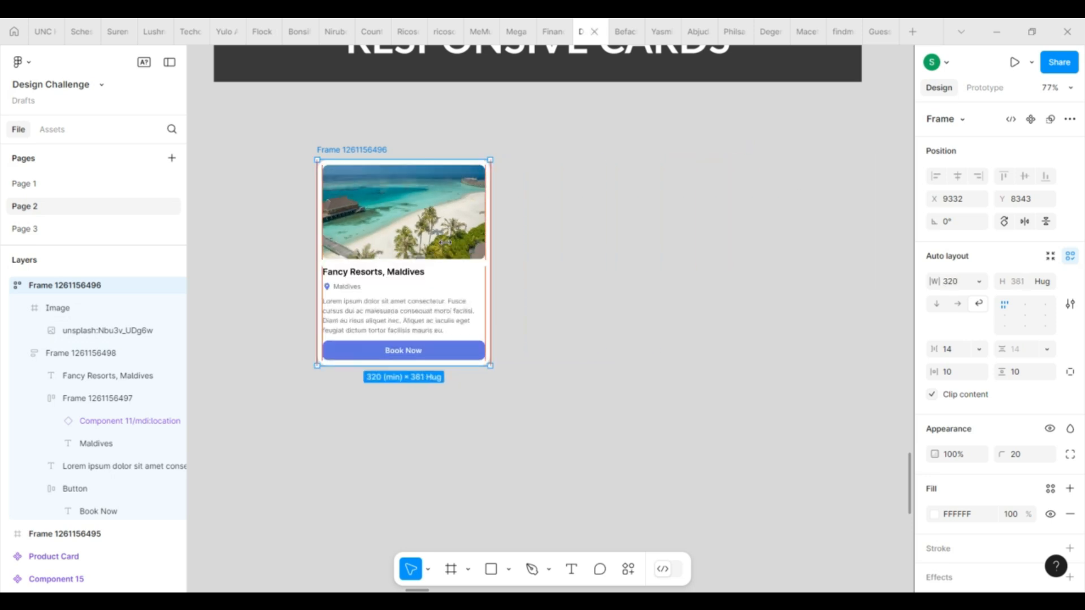
pyautogui.click(713, 452)
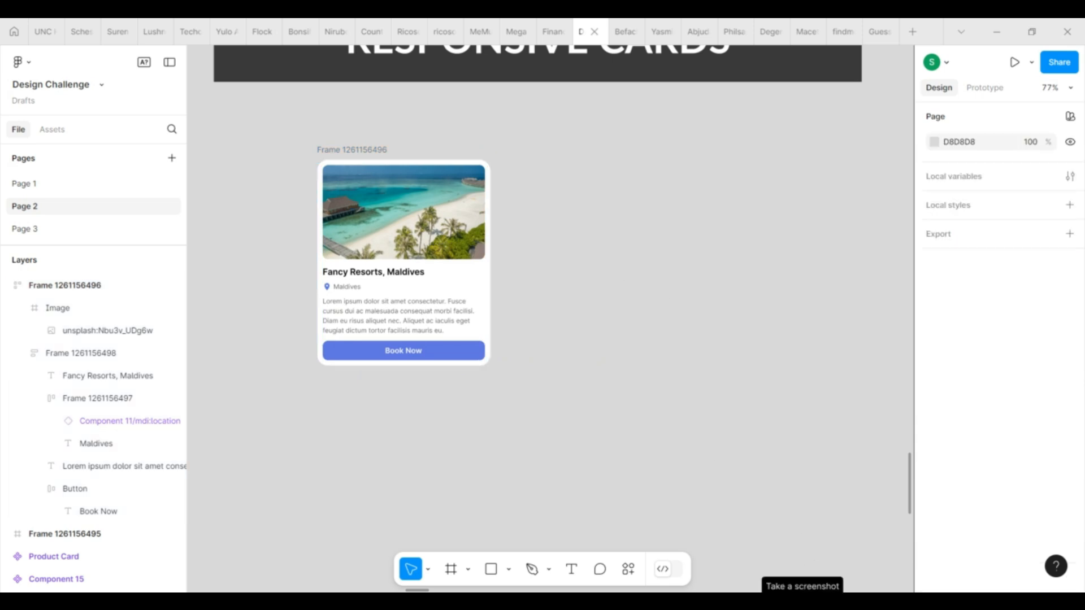